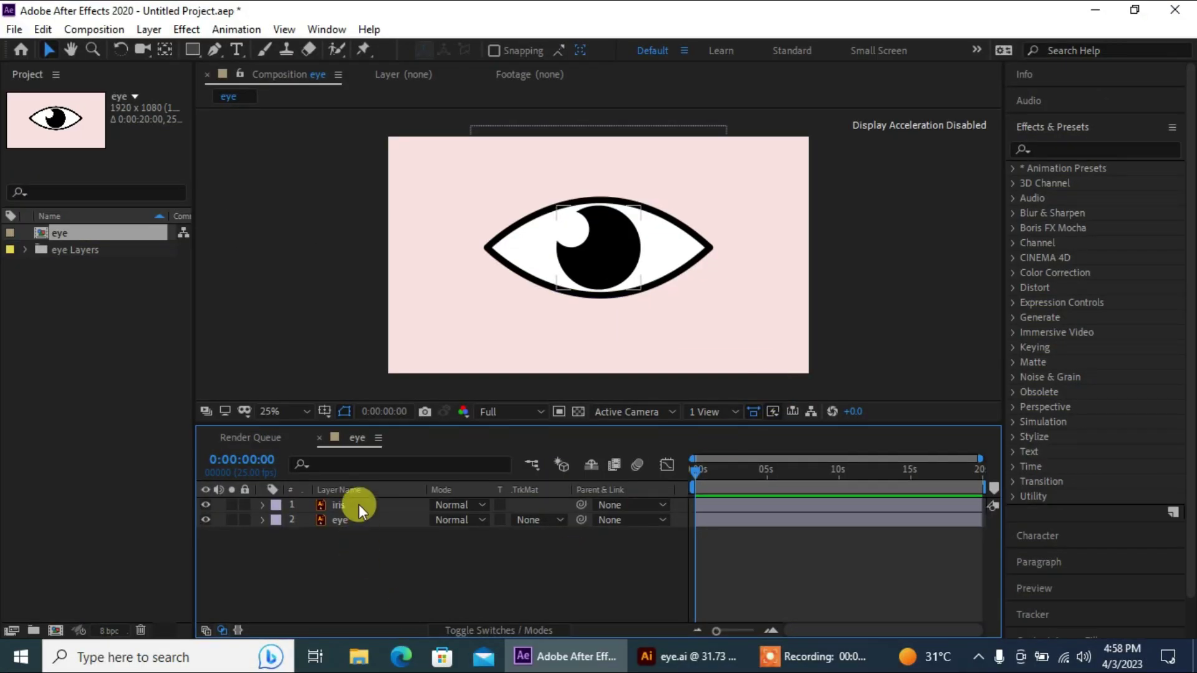
Create shape layers from the iris and eye vector layers, then select the two original layers.
{"action": "left_click", "coordinate": [355, 506]}
{"action": "left_click", "coordinate": [353, 517], "text": "ctrl"}
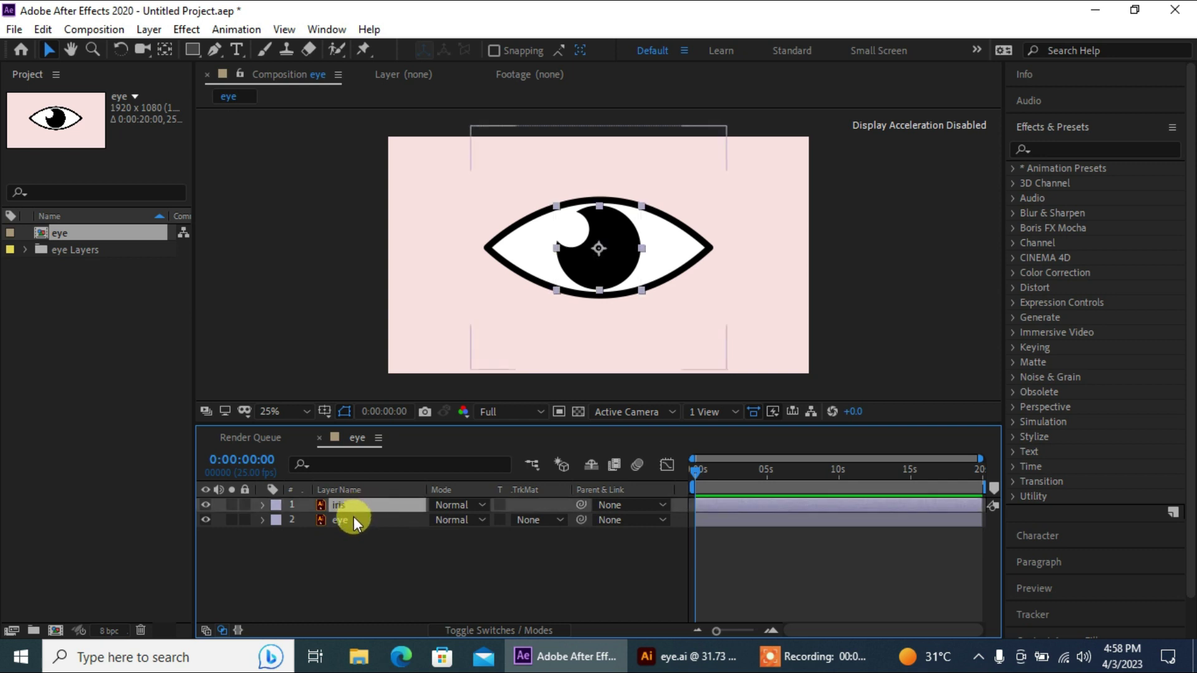
{"action": "right_click", "coordinate": [353, 515]}
{"action": "mouse_move", "coordinate": [422, 396]}
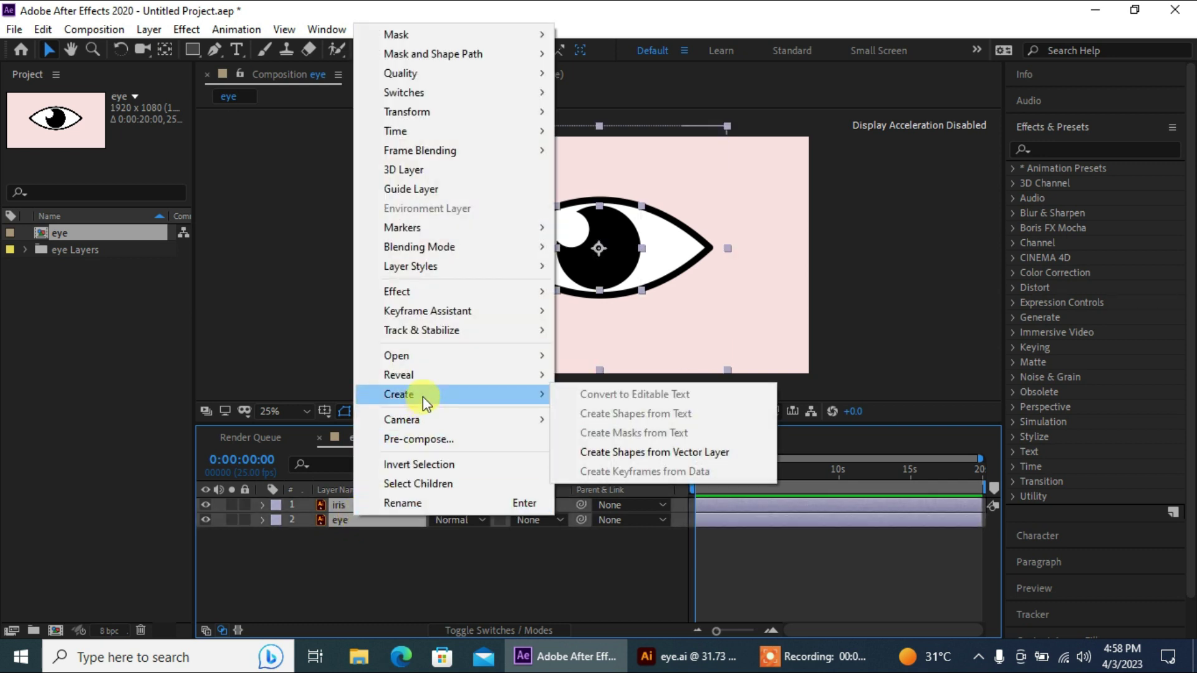
{"action": "left_click", "coordinate": [646, 451]}
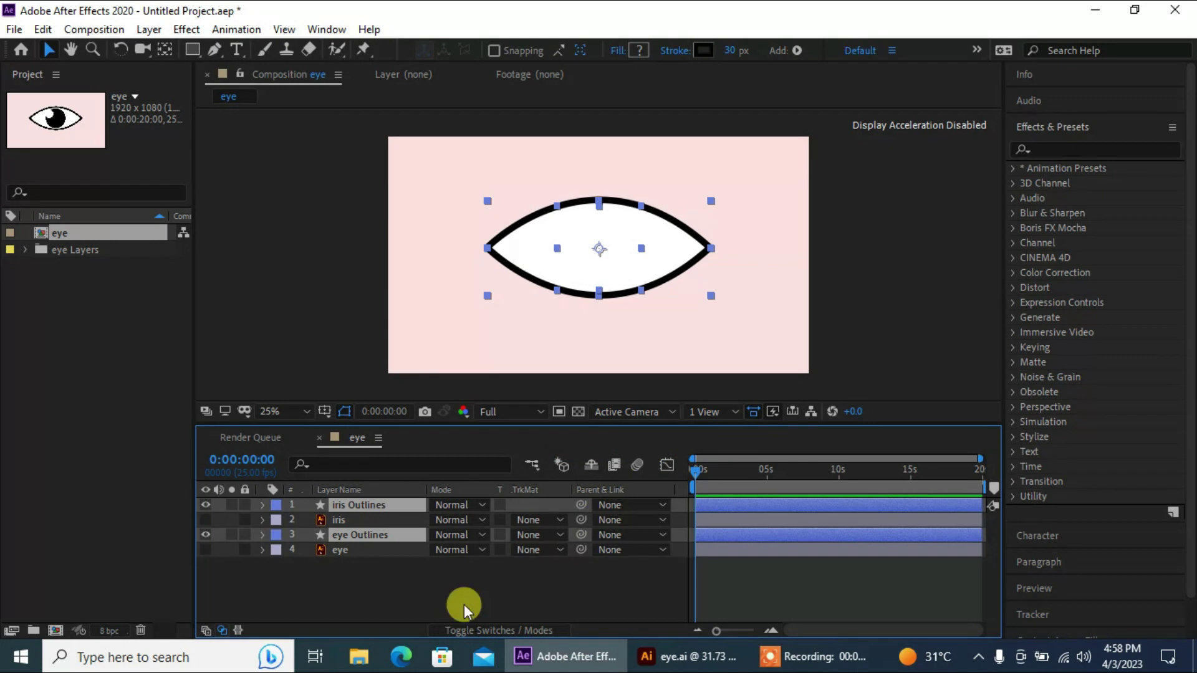
{"action": "left_click", "coordinate": [357, 517]}
{"action": "left_click", "coordinate": [350, 550], "text": "ctrl"}
Delete the original iris and eye layers and select iris Outlines.
{"action": "key", "text": "Delete"}
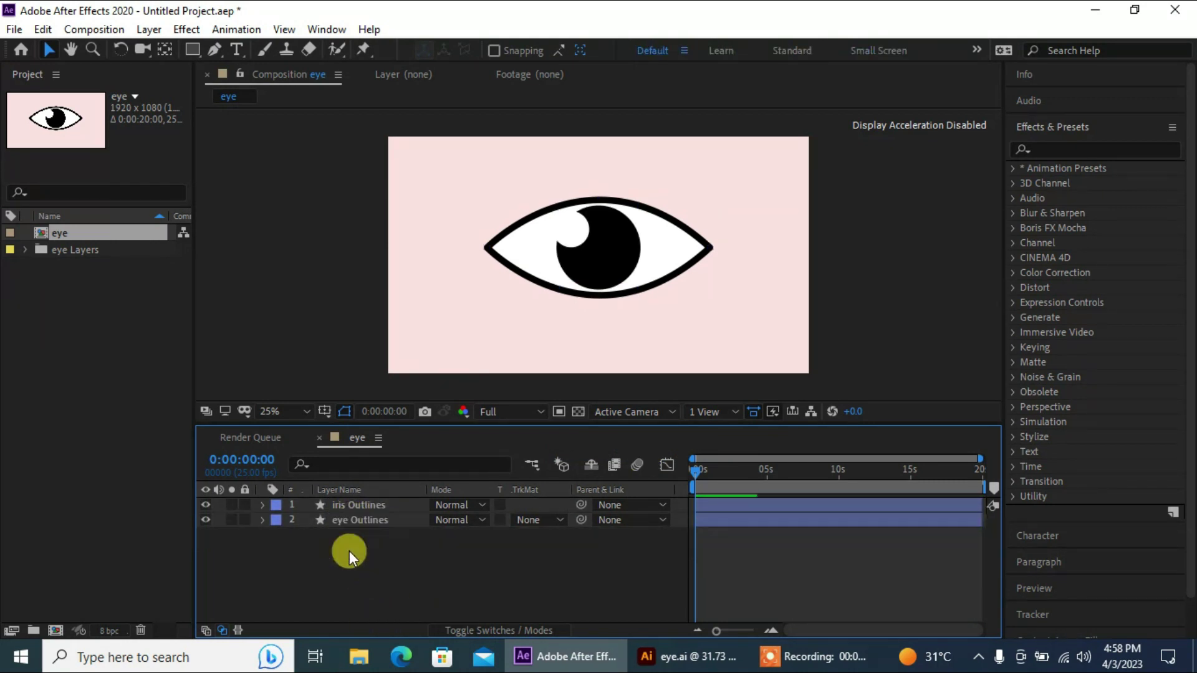
{"action": "left_click", "coordinate": [355, 518]}
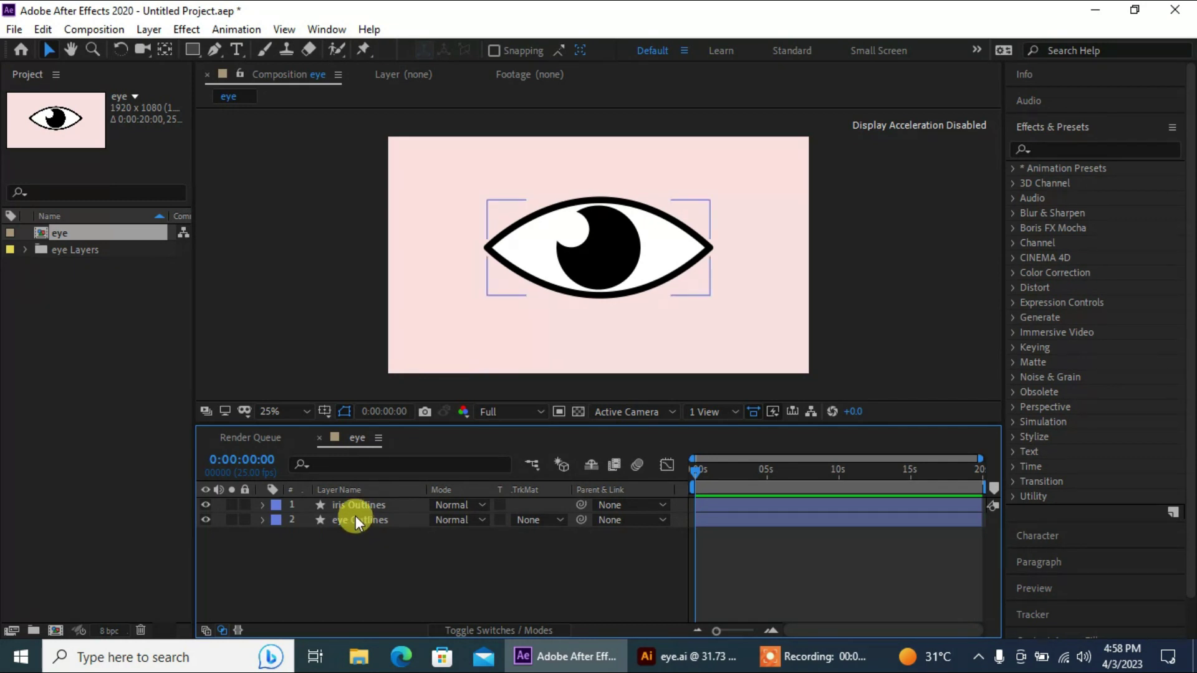
{"action": "left_click", "coordinate": [342, 505]}
{"action": "left_click", "coordinate": [343, 503]}
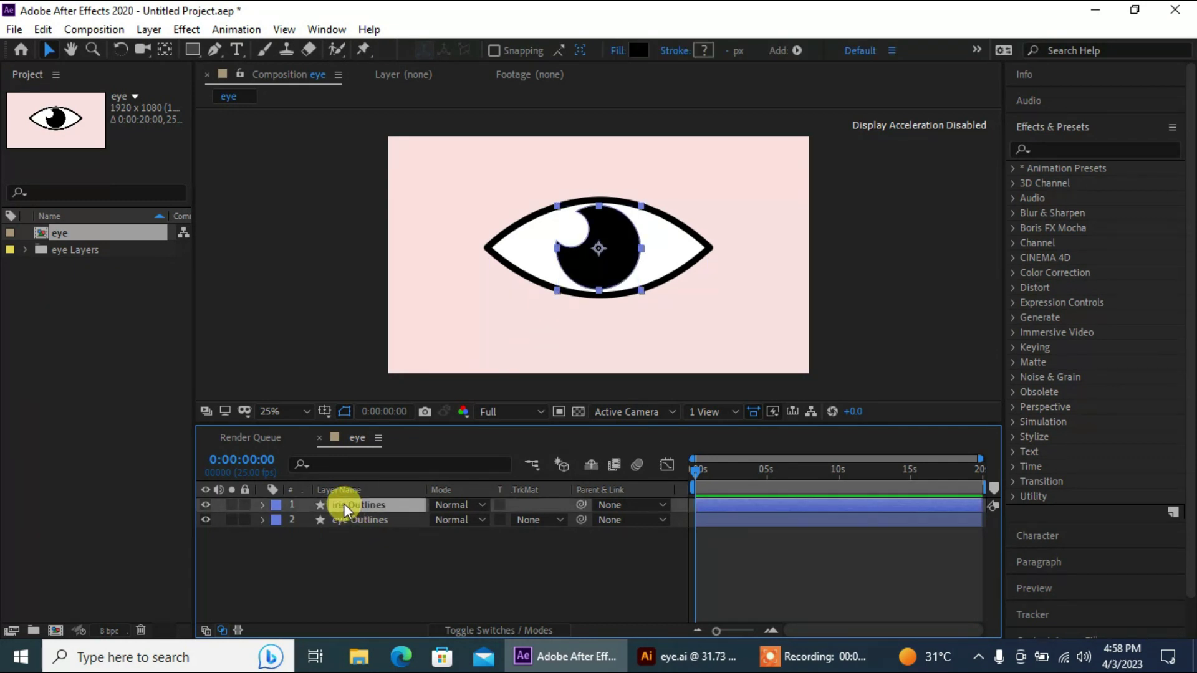
Apply Set Matte to iris Outlines, taking the matte from 2. eye Outlines.
{"action": "left_click", "coordinate": [1057, 150]}
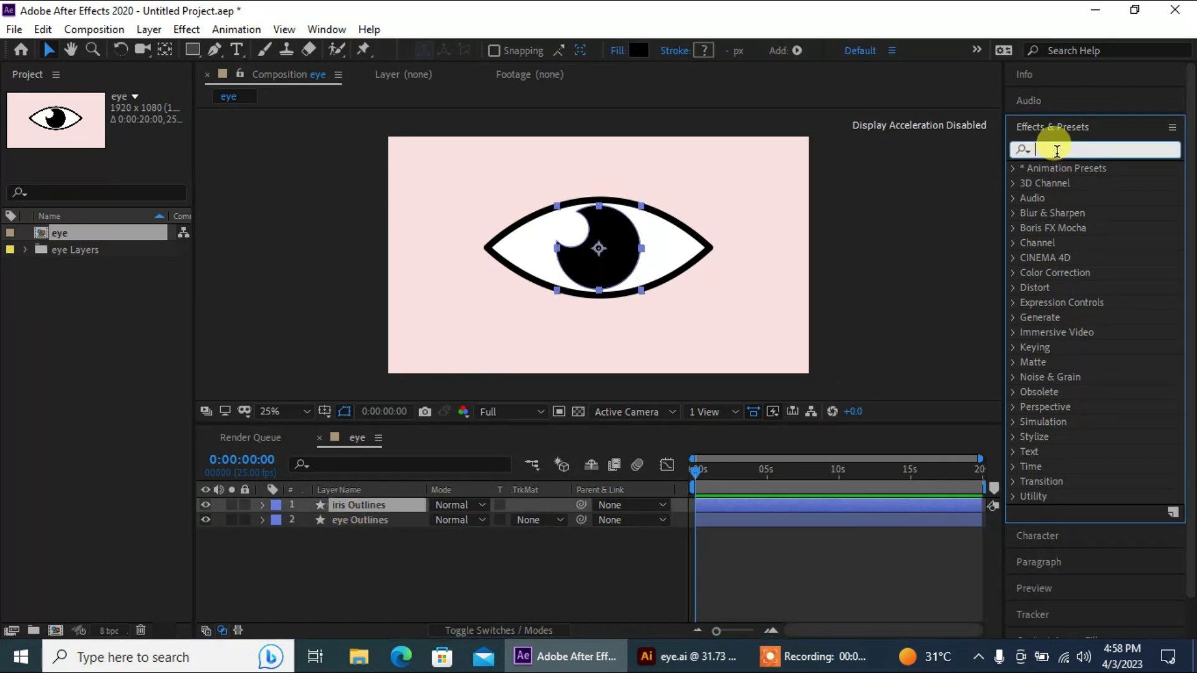
{"action": "type", "text": "set"}
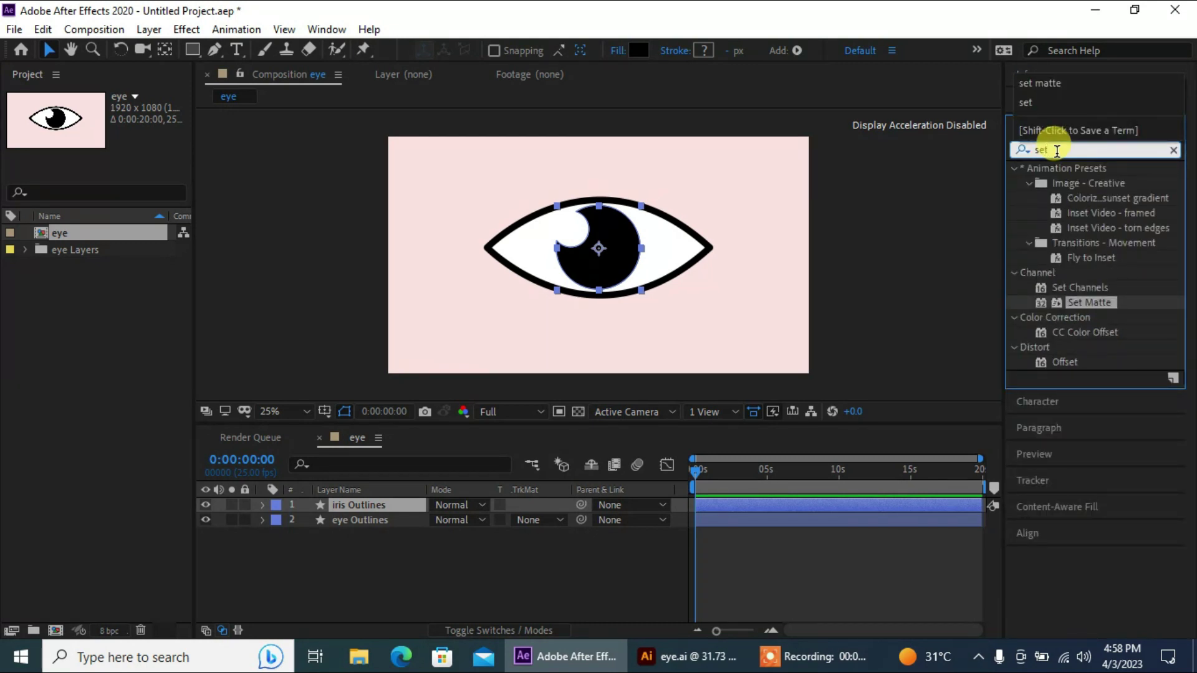
{"action": "left_click_drag", "start_coordinate": [1105, 298], "coordinate": [397, 503]}
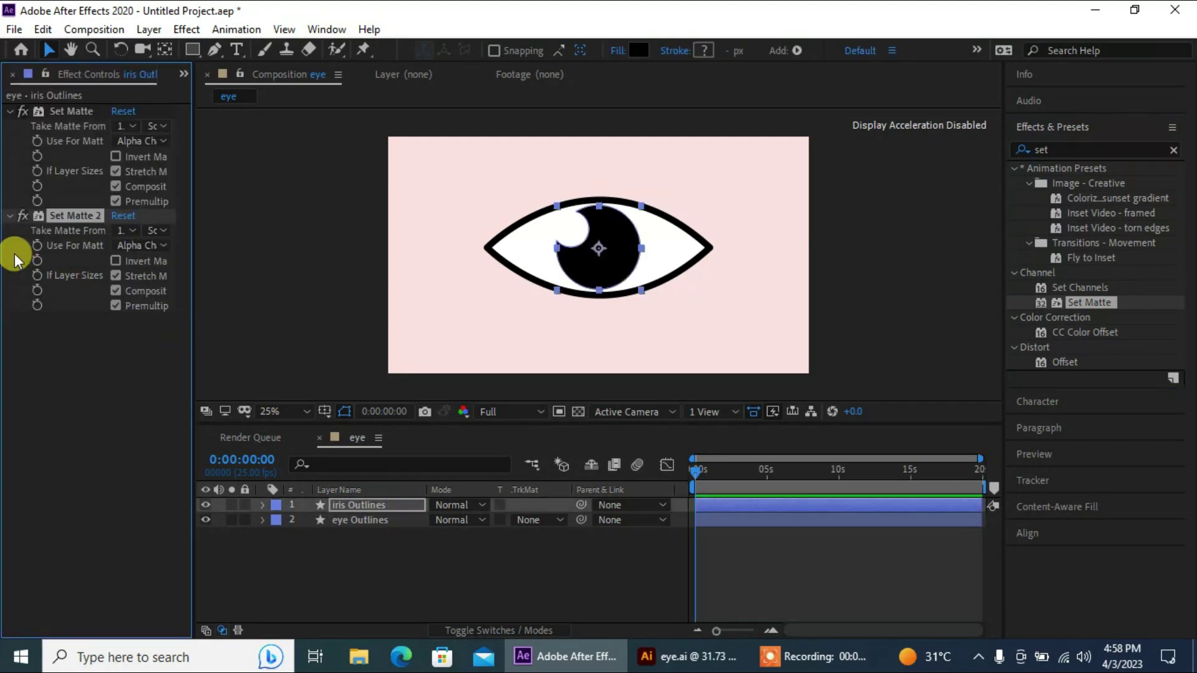
{"action": "left_click_drag", "start_coordinate": [192, 194], "coordinate": [317, 234]}
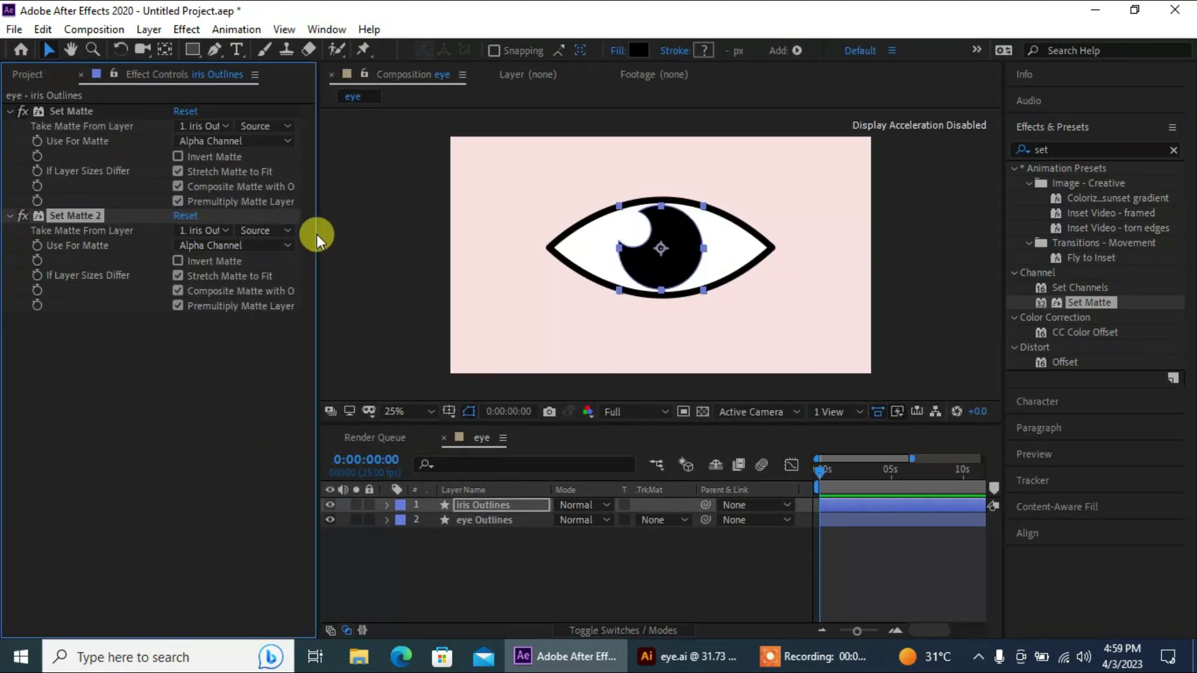
{"action": "left_click", "coordinate": [219, 125]}
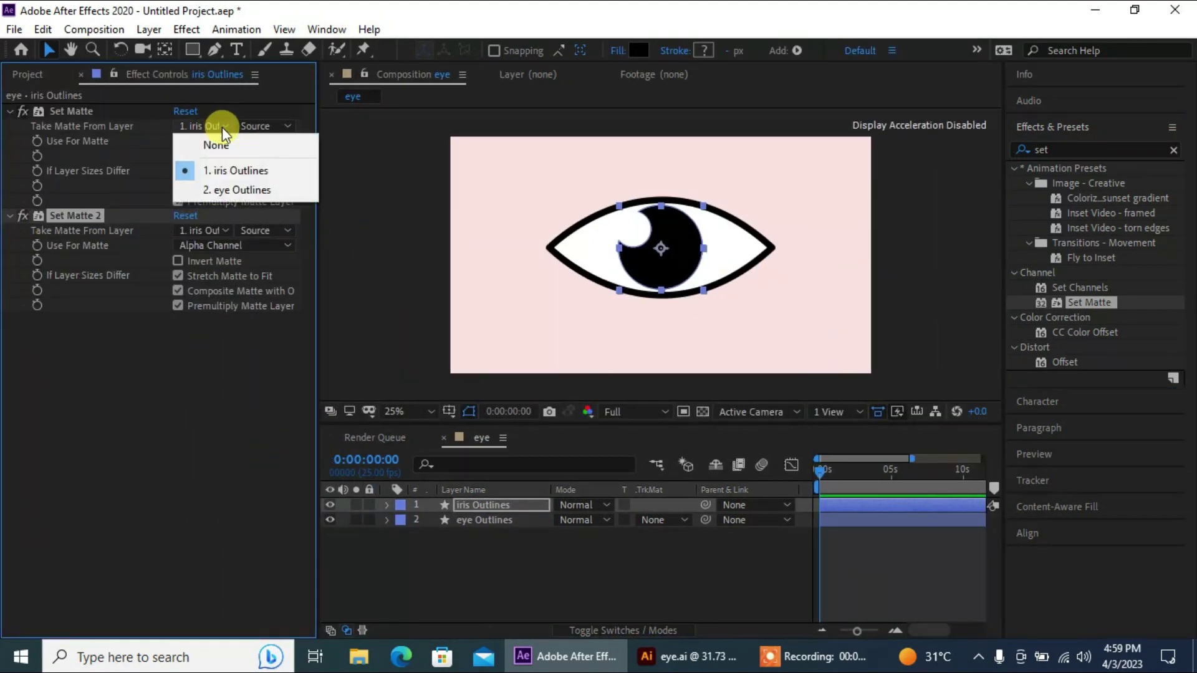
{"action": "left_click", "coordinate": [223, 190]}
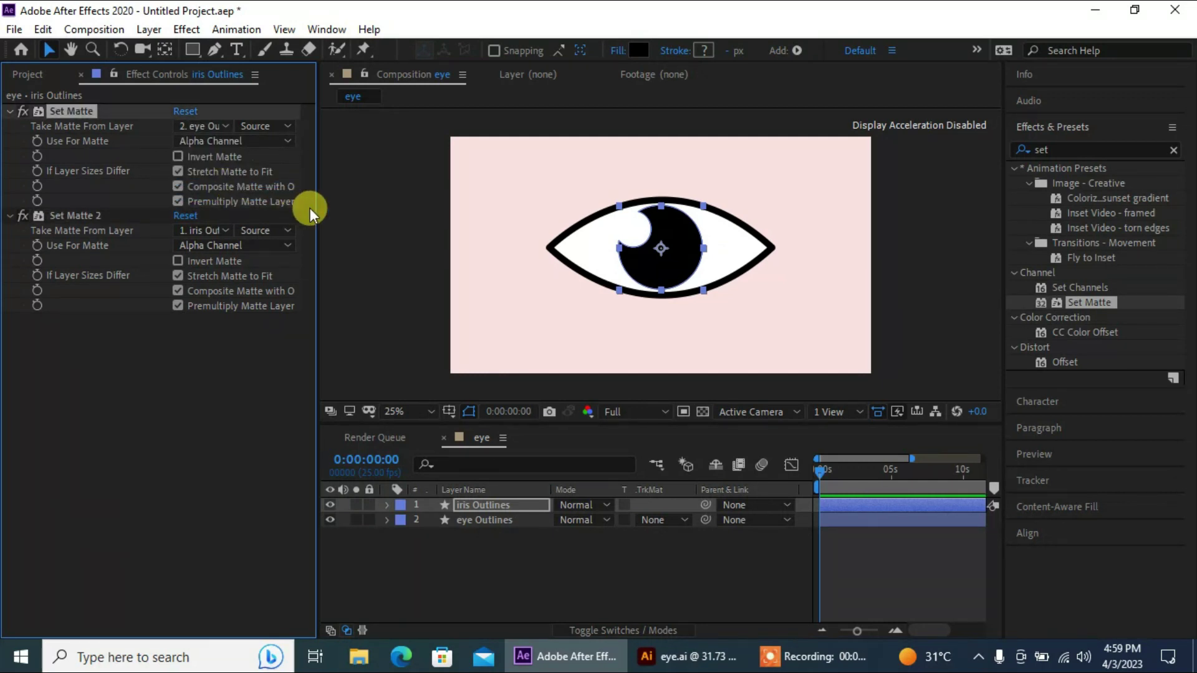
Test the clipping by moving the iris, then undo the move.
{"action": "left_click", "coordinate": [488, 506]}
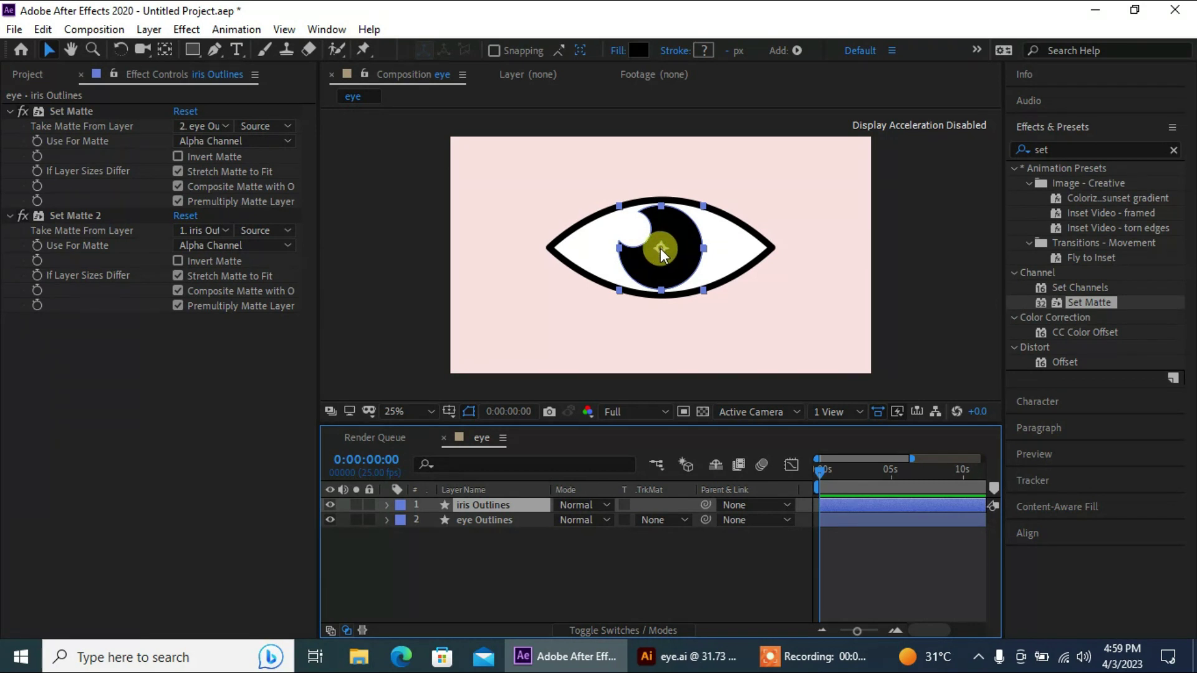
{"action": "left_click_drag", "start_coordinate": [660, 248], "coordinate": [646, 294]}
{"action": "key", "text": "ctrl+z"}
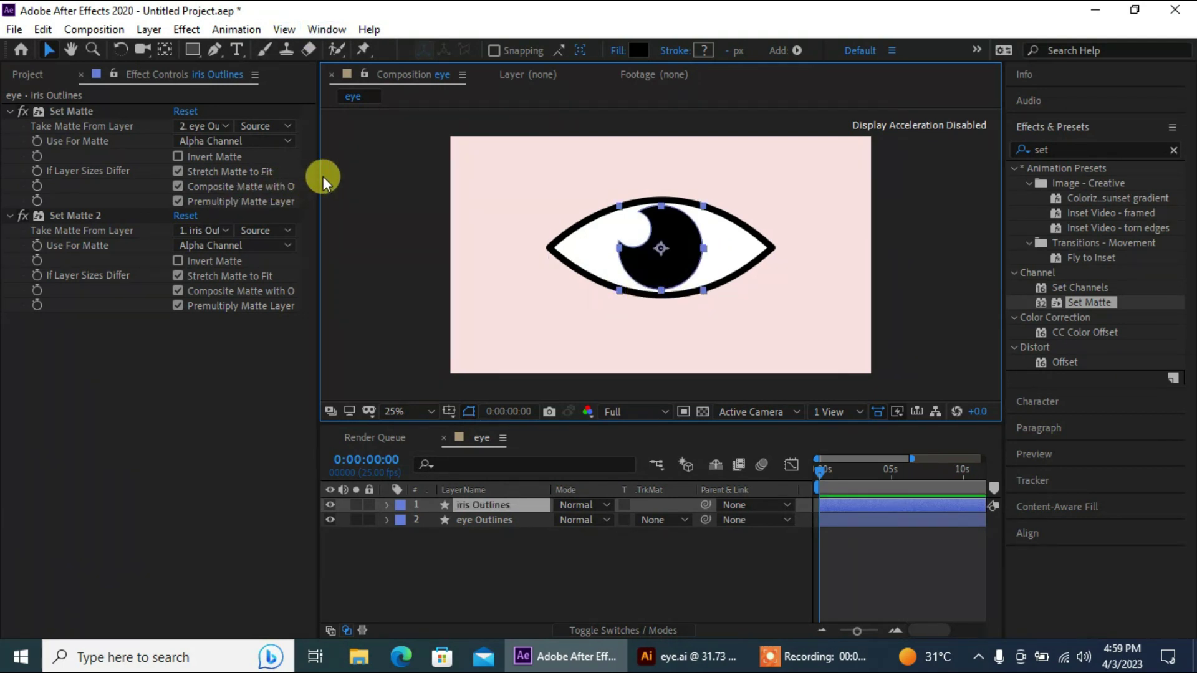
{"action": "left_click_drag", "start_coordinate": [318, 175], "coordinate": [234, 193]}
Parent iris Outlines to eye Outlines and move the eye to confirm the iris follows.
{"action": "left_click", "coordinate": [275, 215]}
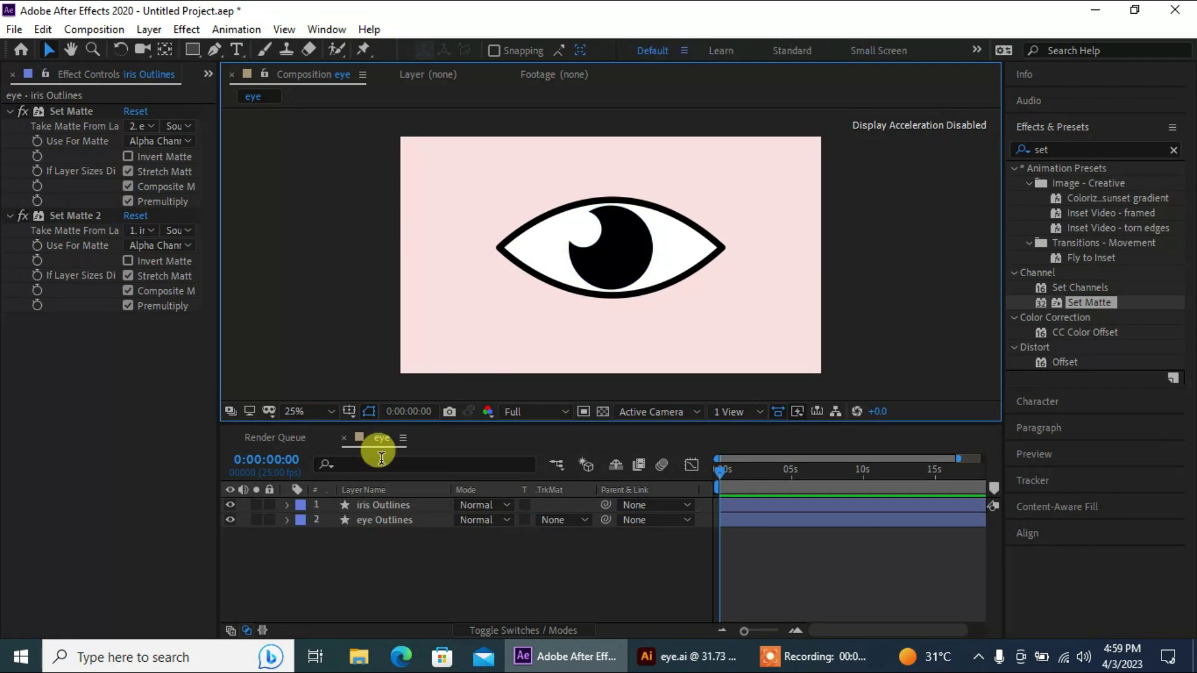
{"action": "left_click", "coordinate": [387, 507]}
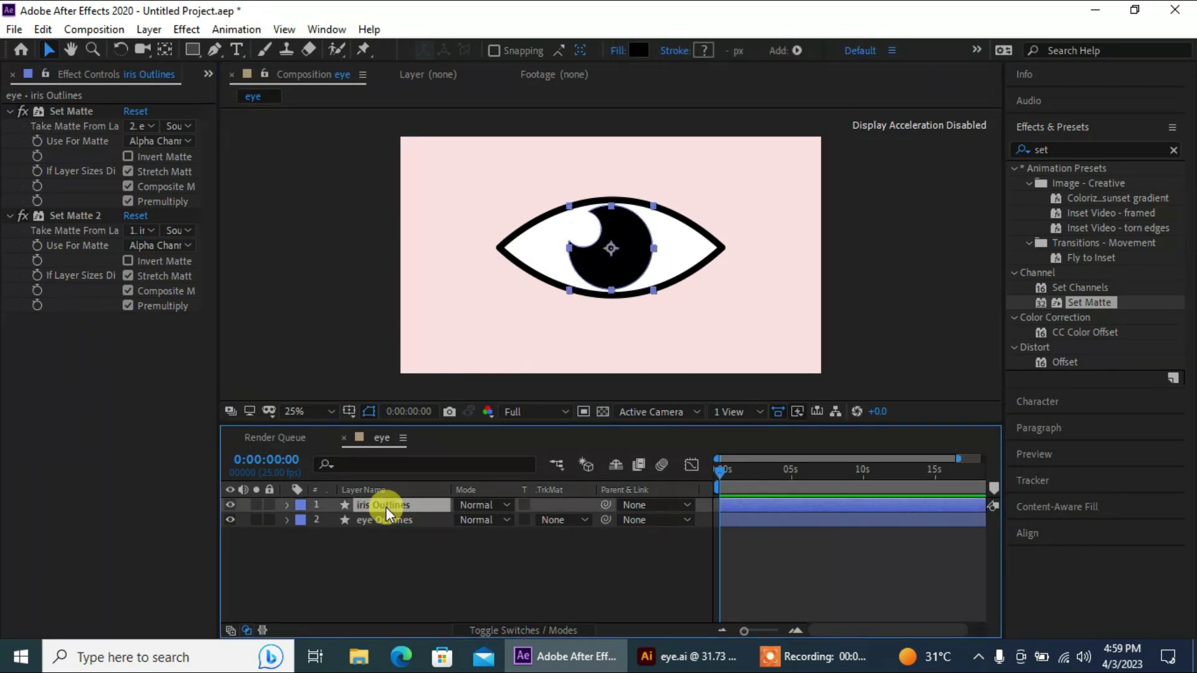
{"action": "left_click_drag", "start_coordinate": [607, 509], "coordinate": [357, 517]}
{"action": "left_click", "coordinate": [369, 522]}
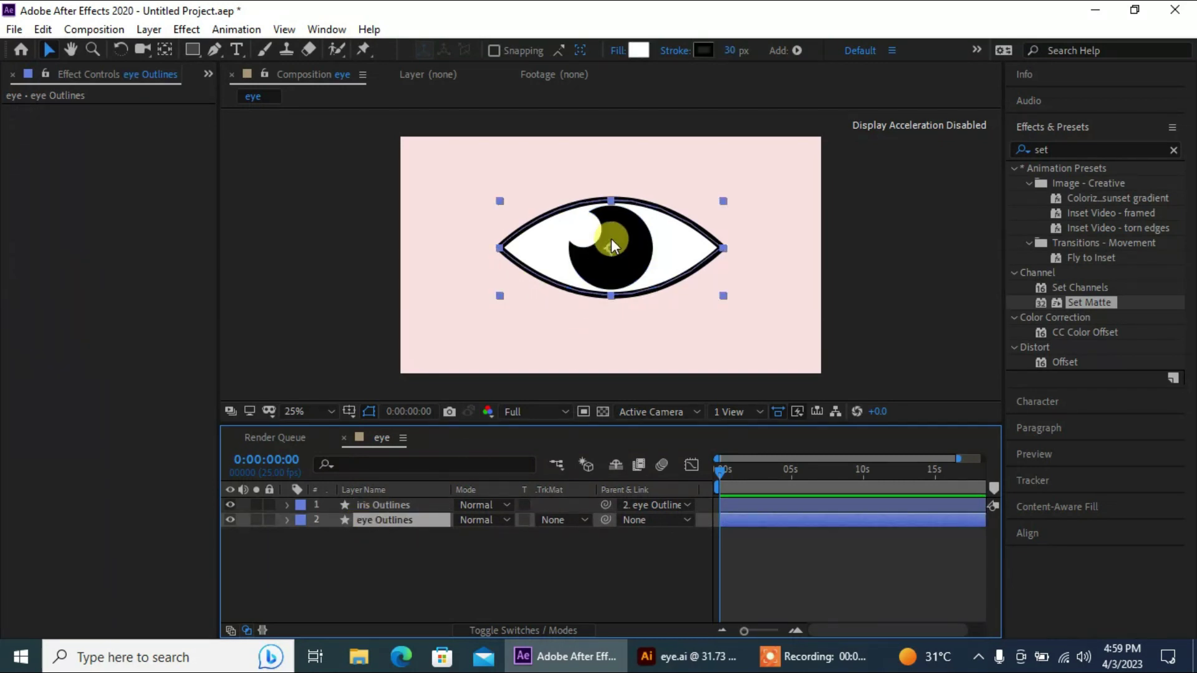
{"action": "left_click_drag", "start_coordinate": [609, 250], "coordinate": [596, 255]}
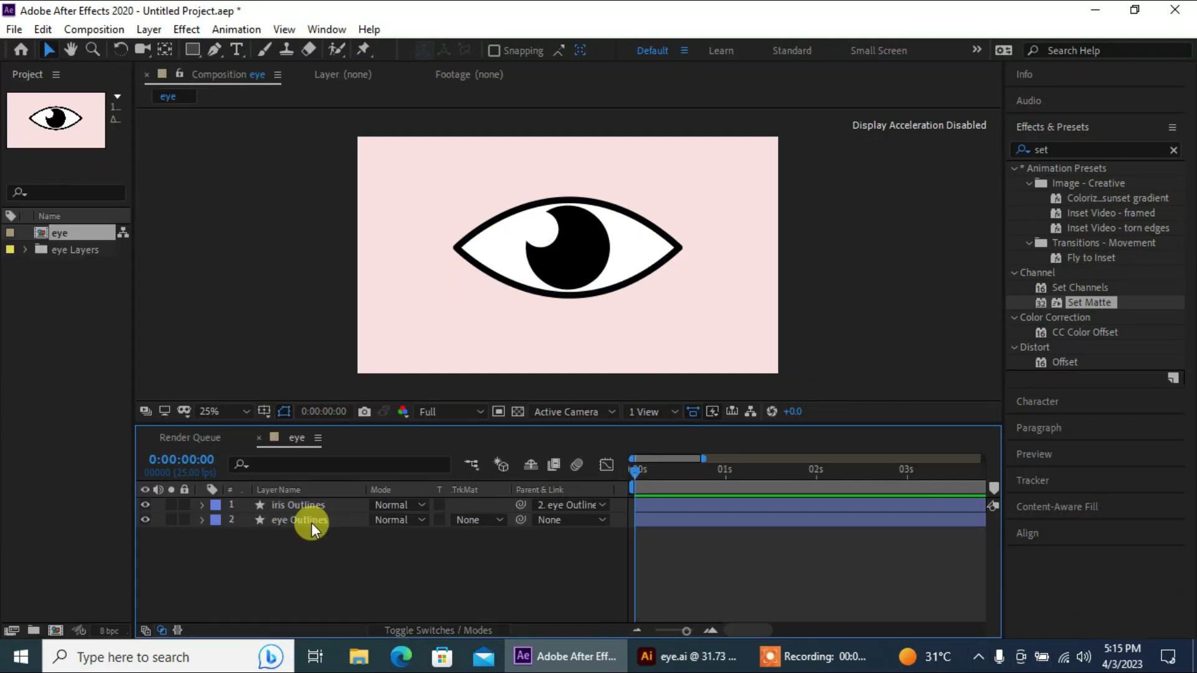
Keyframe iris Position at 0:00:00:24, glancing left at 1:13 and right at 2:01.
{"action": "left_click", "coordinate": [294, 509]}
{"action": "key", "text": "p"}
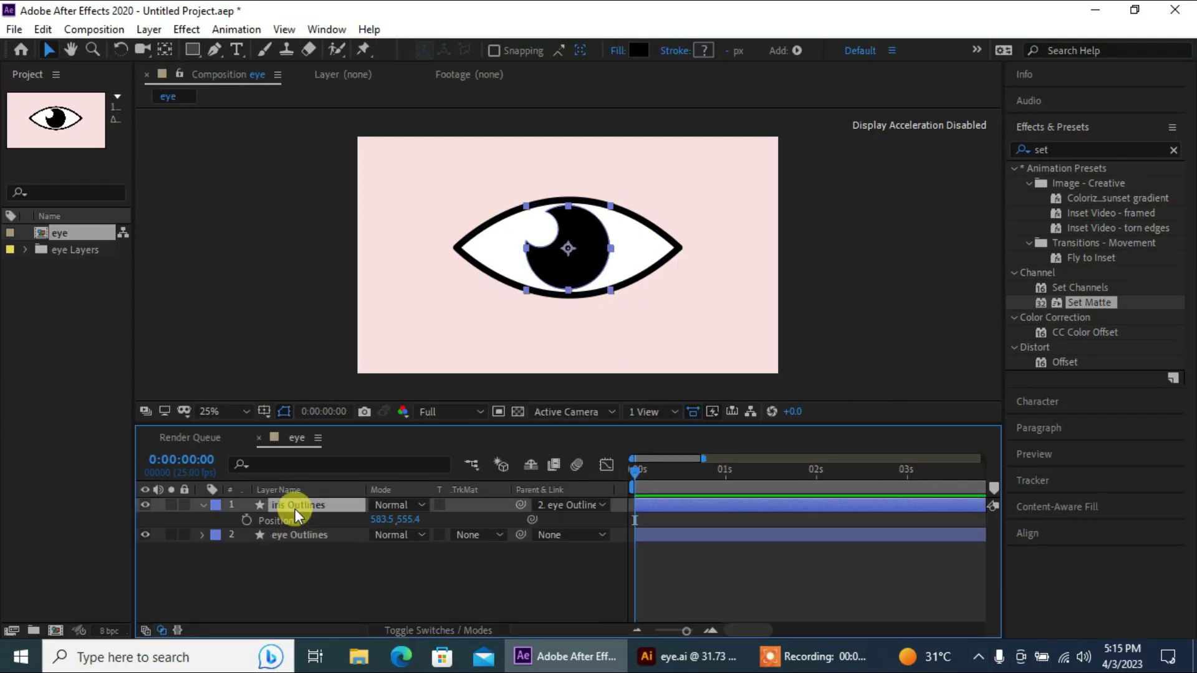
{"action": "left_click_drag", "start_coordinate": [713, 485], "coordinate": [723, 492]}
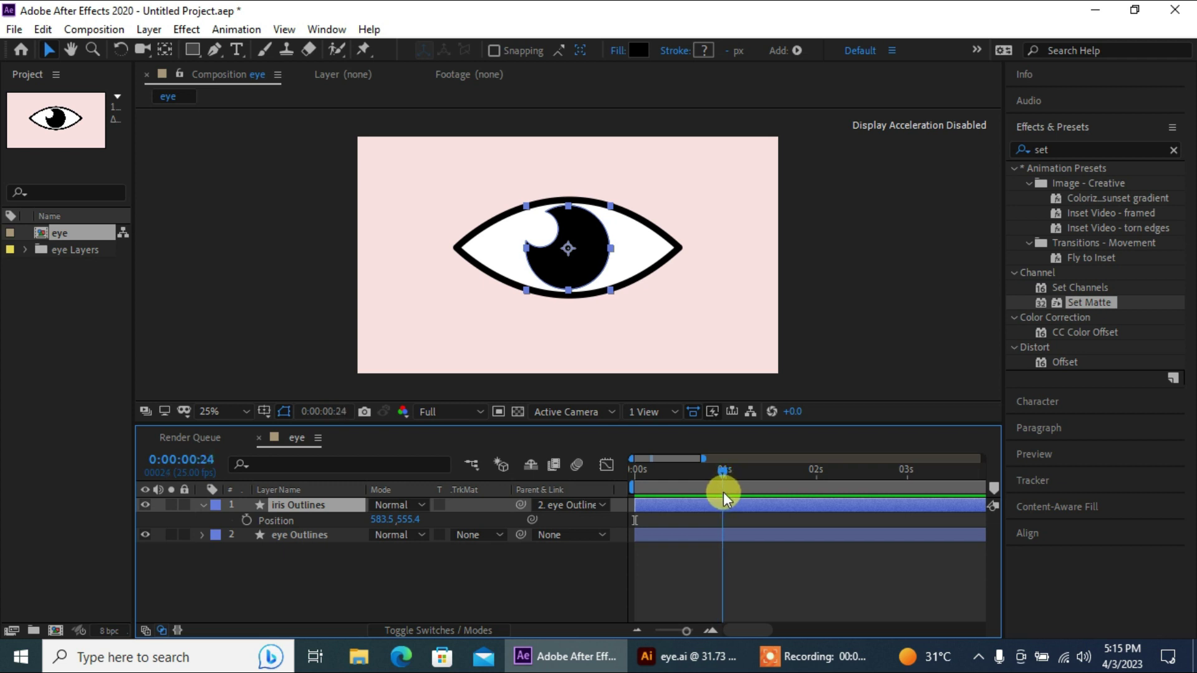
{"action": "left_click", "coordinate": [246, 519]}
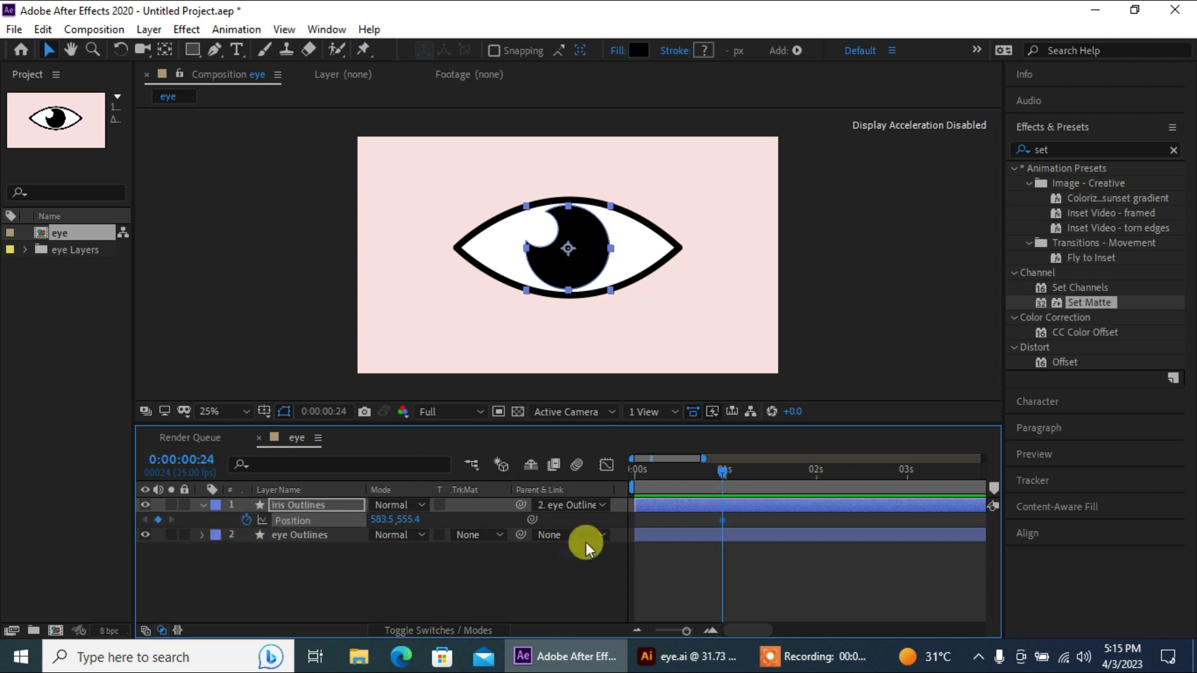
{"action": "left_click_drag", "start_coordinate": [723, 469], "coordinate": [773, 499]}
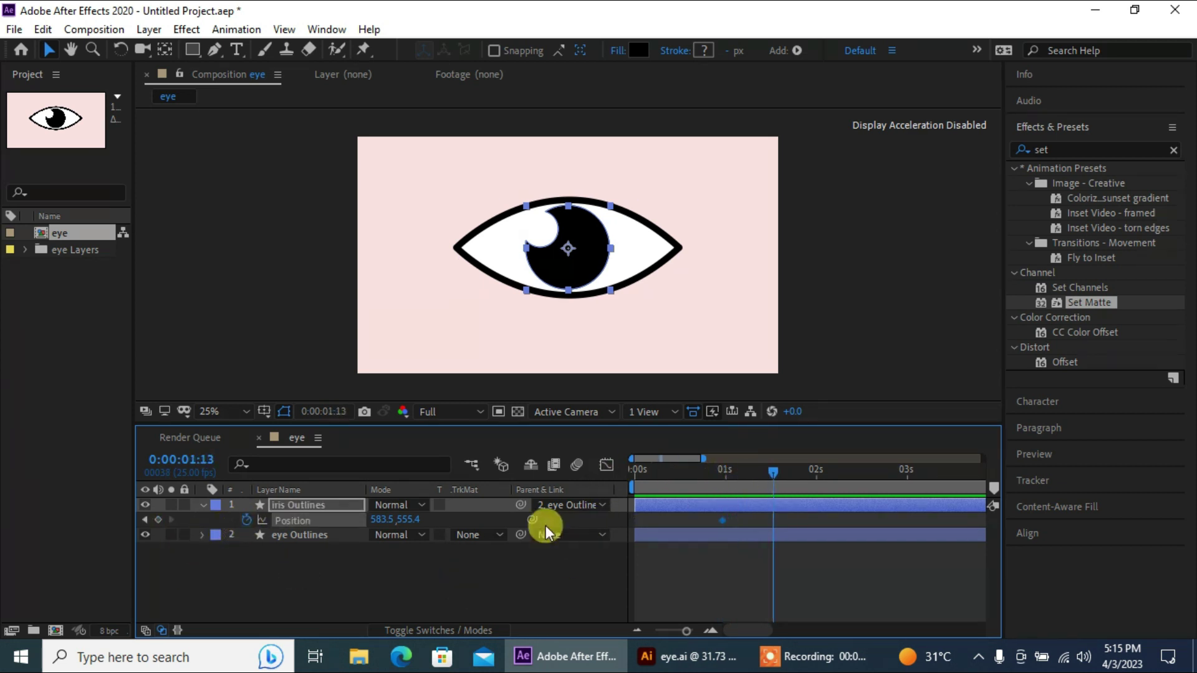
{"action": "left_click_drag", "start_coordinate": [374, 519], "coordinate": [132, 561]}
{"action": "left_click_drag", "start_coordinate": [777, 474], "coordinate": [823, 500]}
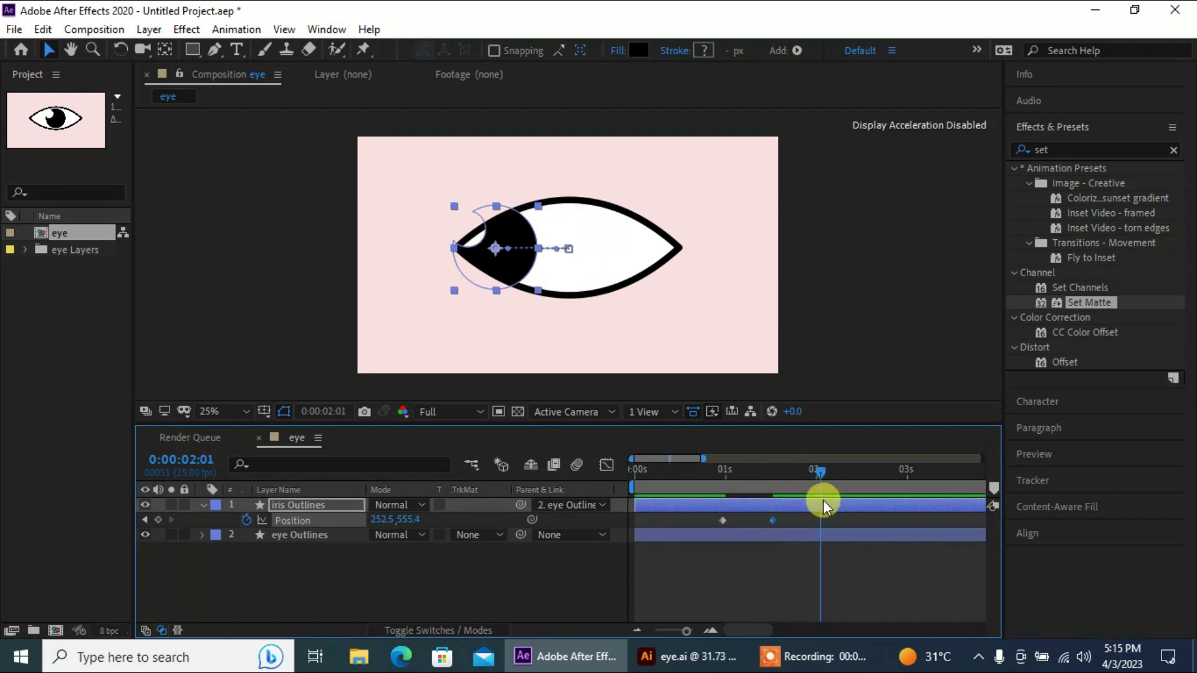
{"action": "left_click_drag", "start_coordinate": [373, 519], "coordinate": [1014, 556]}
{"action": "left_click", "coordinate": [849, 416]}
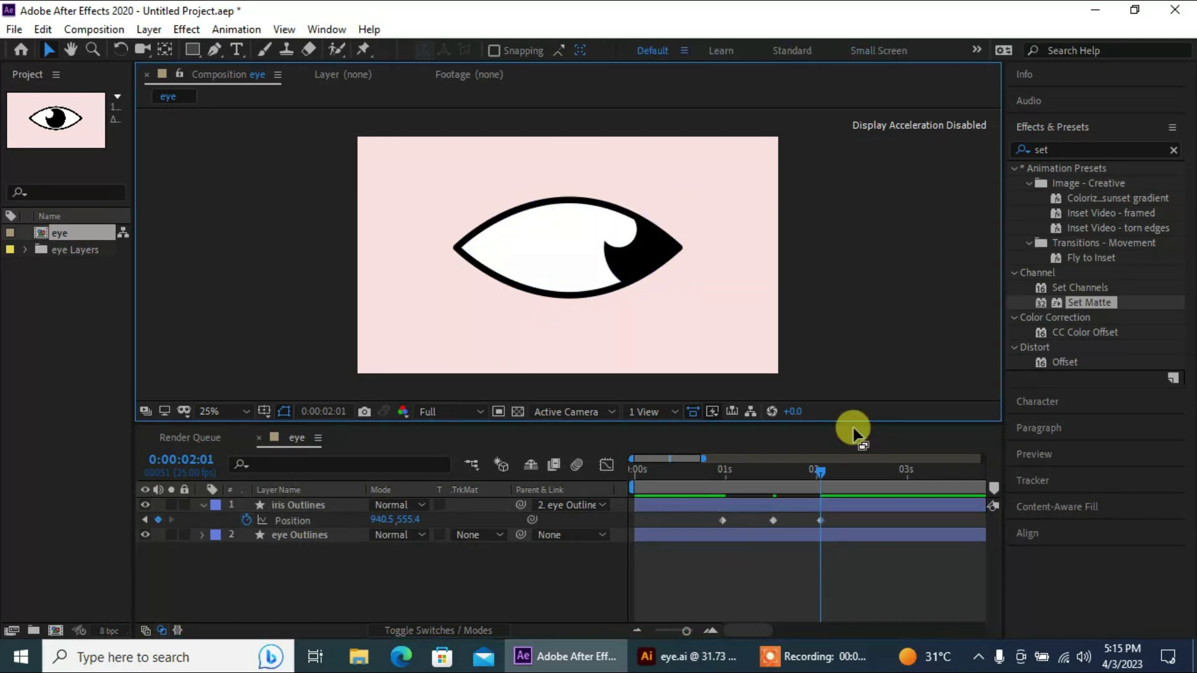
{"action": "left_click_drag", "start_coordinate": [777, 470], "coordinate": [745, 492]}
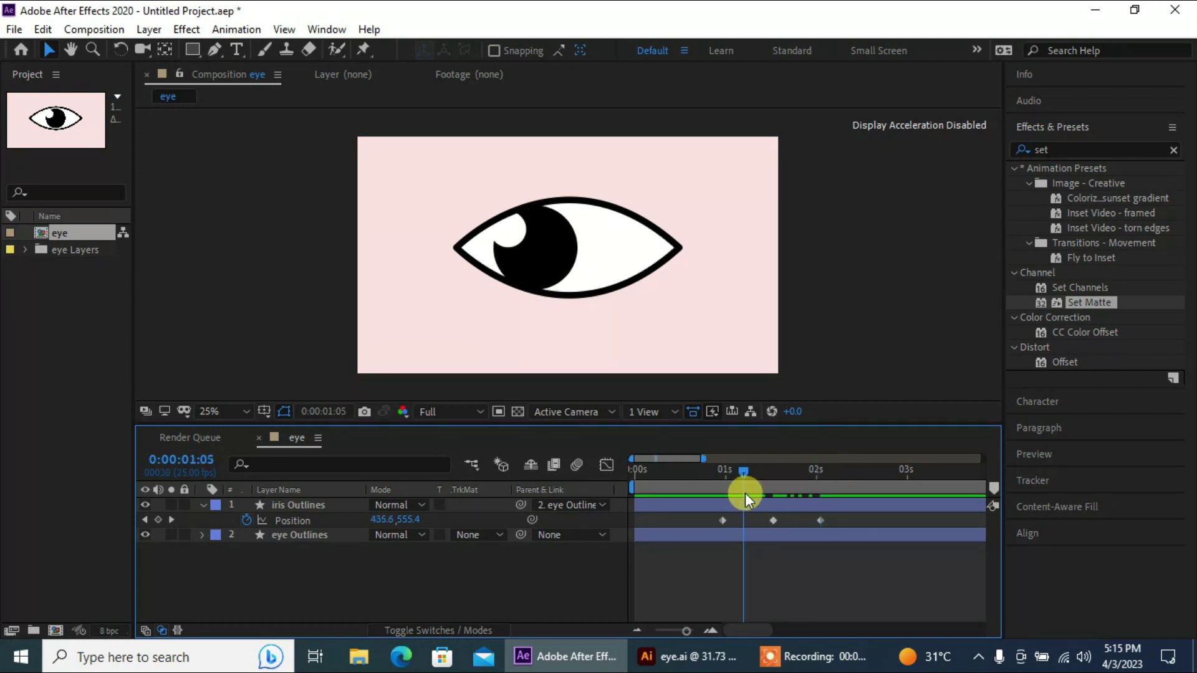
Paste the left-glance keyframe at 1:05 and retime the keyframes later, around 1:19.
{"action": "left_click", "coordinate": [771, 522]}
{"action": "left_click", "coordinate": [772, 521]}
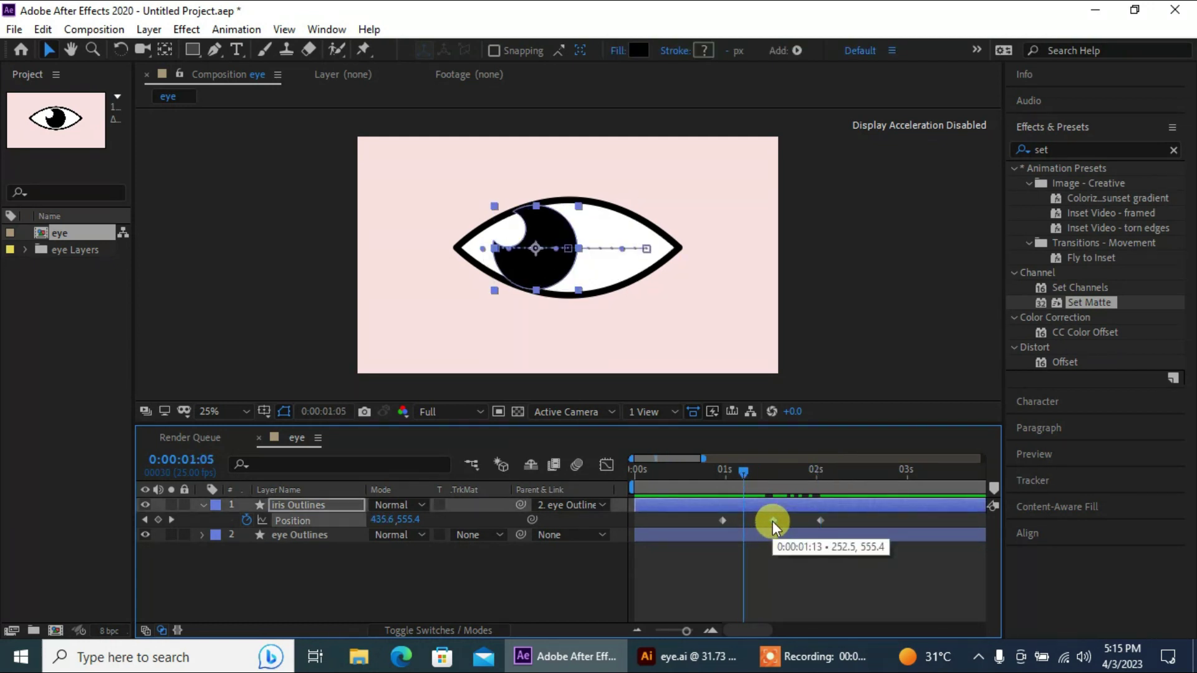
{"action": "key", "text": "ctrl+c"}
{"action": "key", "text": "ctrl+v"}
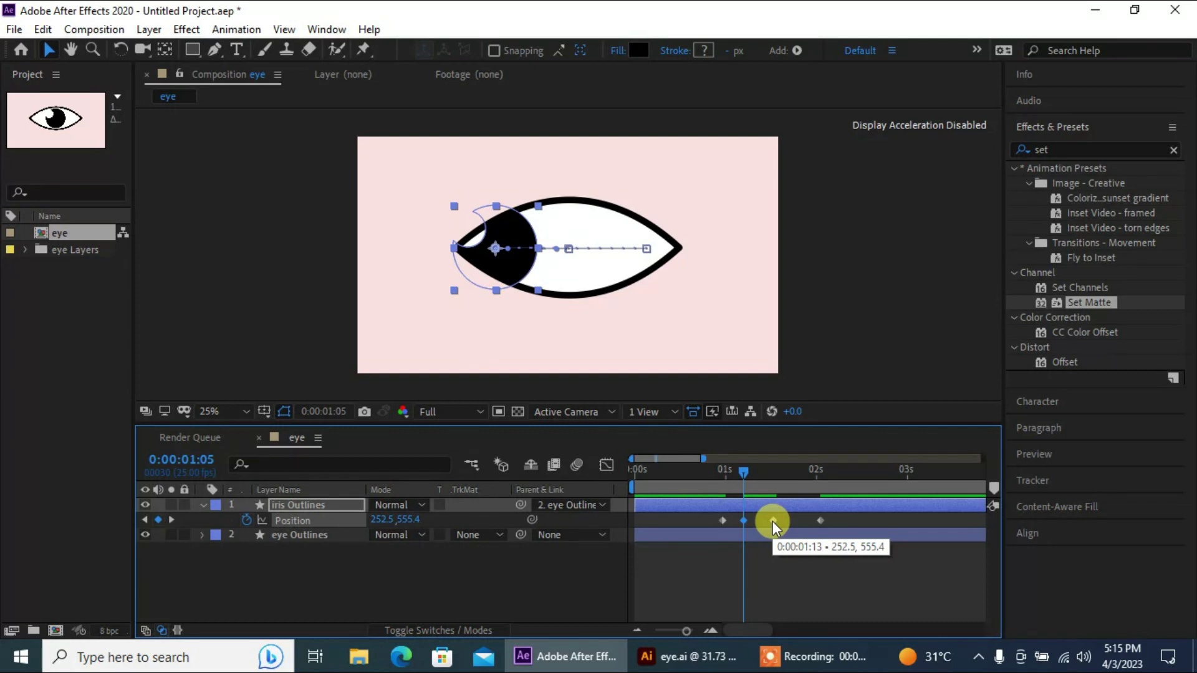
{"action": "mouse_move", "coordinate": [773, 521]}
{"action": "left_mouse_down"}
{"action": "mouse_move", "coordinate": [797, 525]}
{"action": "mouse_move", "coordinate": [745, 522]}
{"action": "mouse_move", "coordinate": [795, 525]}
{"action": "left_mouse_up"}
{"action": "left_click", "coordinate": [794, 522]}
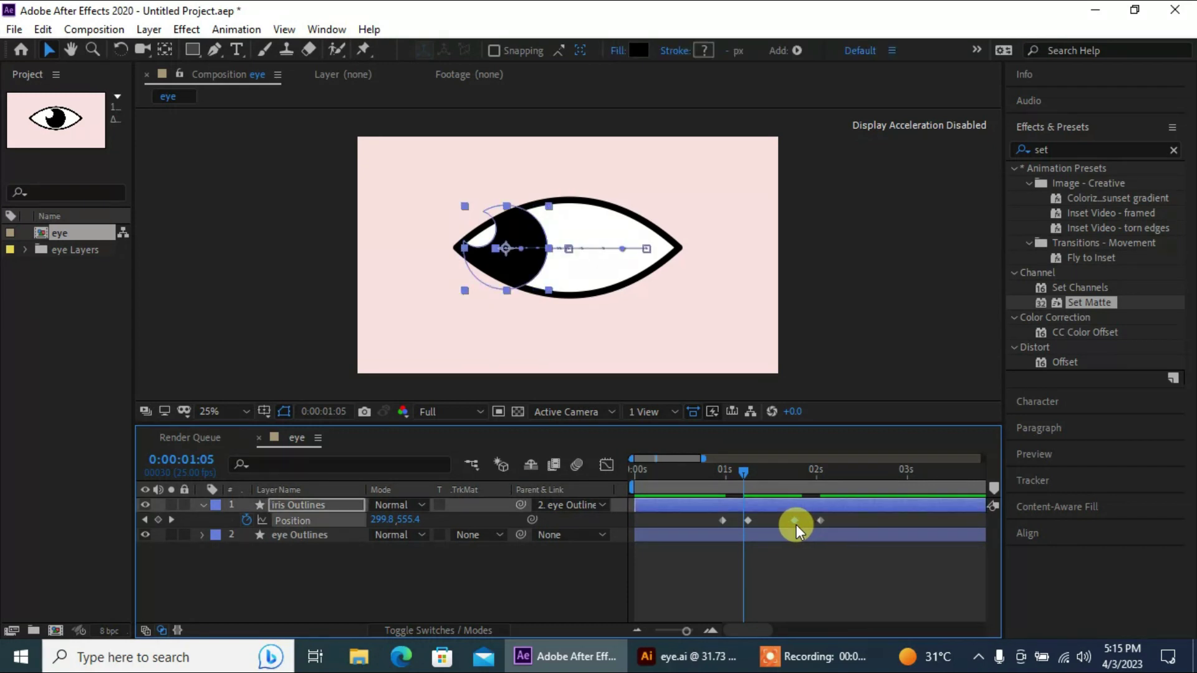
{"action": "left_click_drag", "start_coordinate": [711, 520], "coordinate": [867, 522]}
{"action": "left_click", "coordinate": [849, 387]}
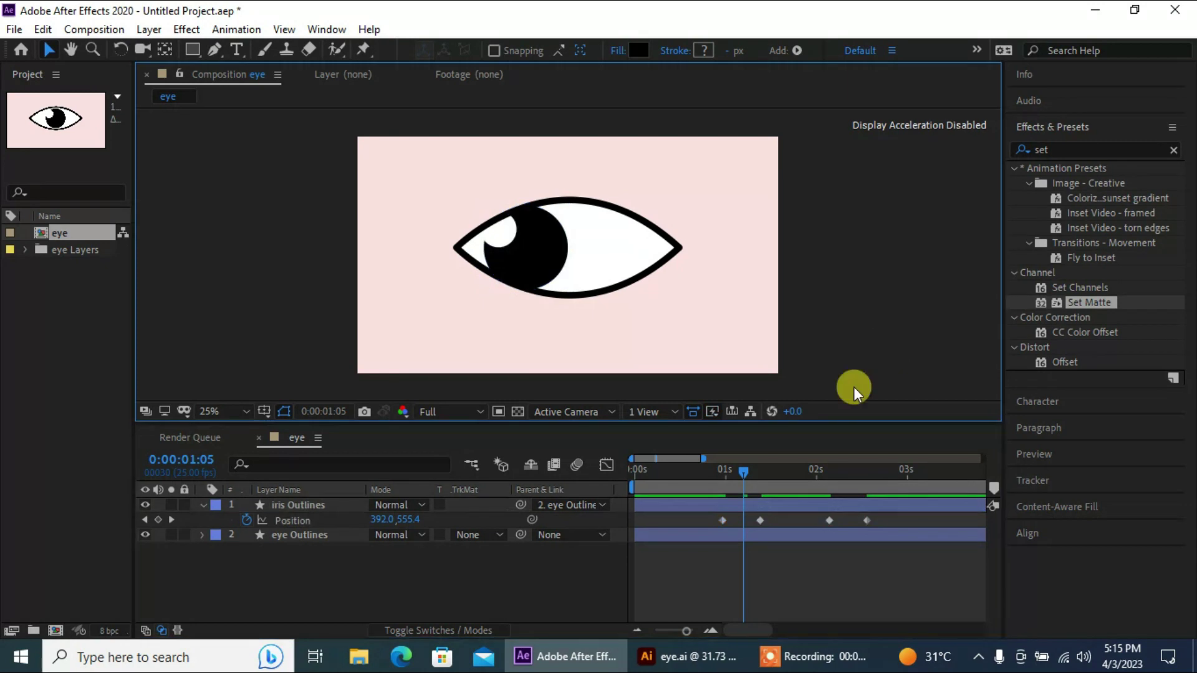
{"action": "left_click", "coordinate": [765, 520]}
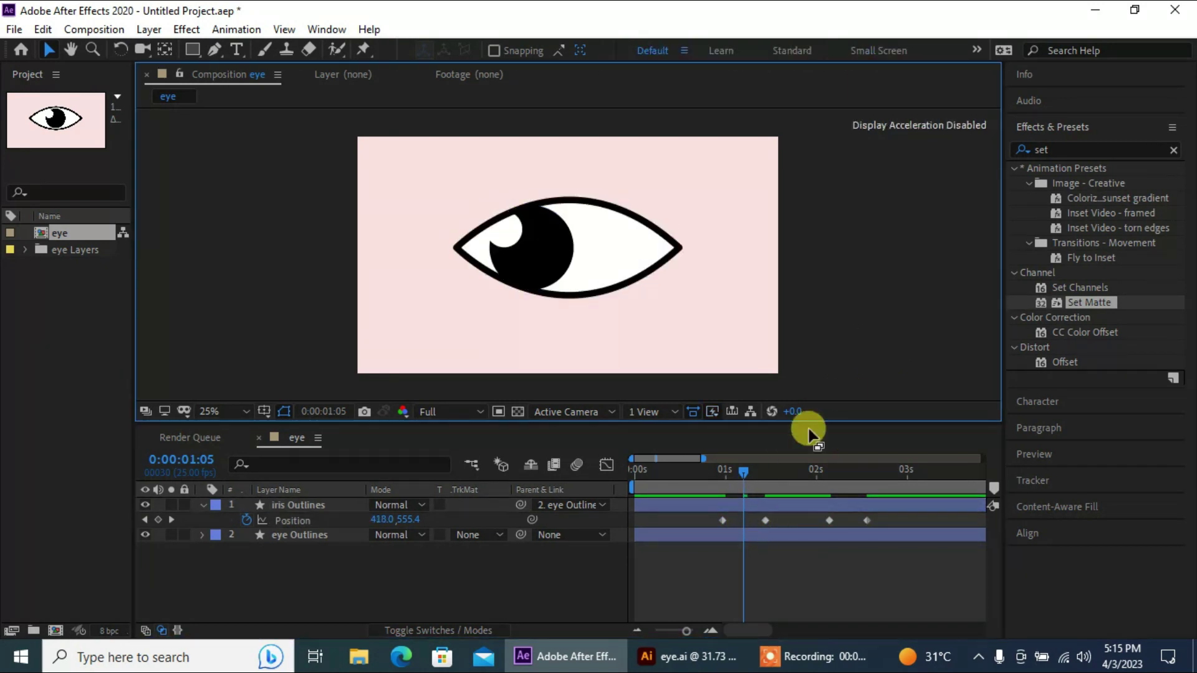
{"action": "left_click_drag", "start_coordinate": [743, 471], "coordinate": [616, 515]}
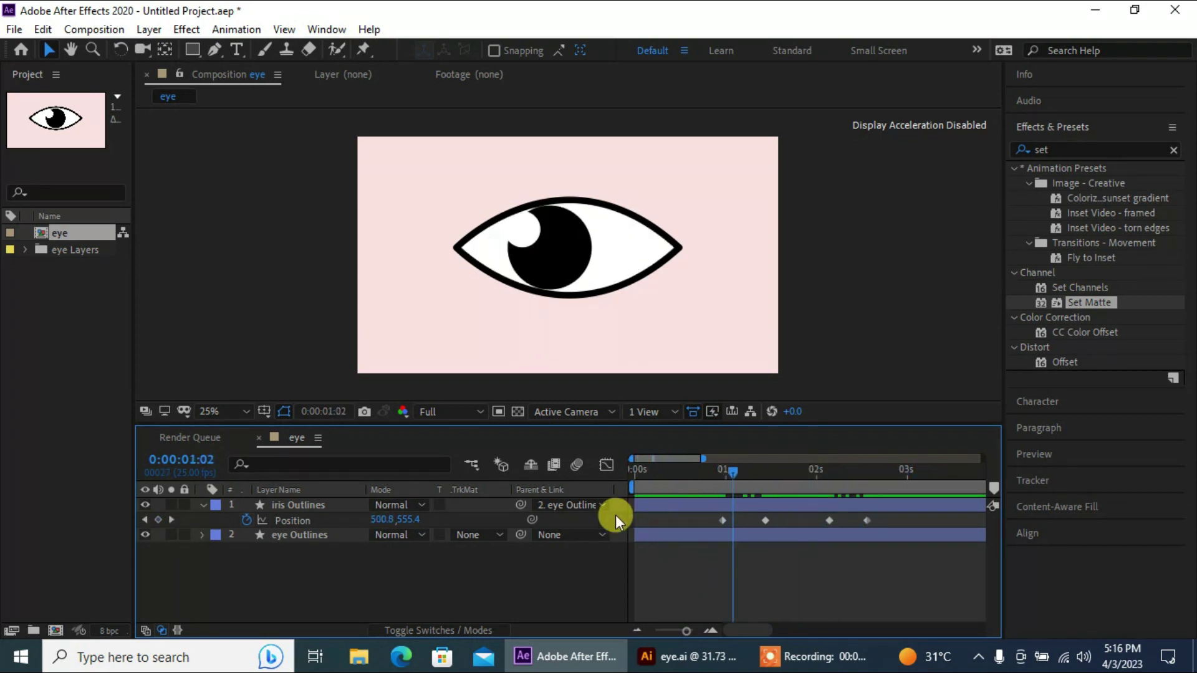
Preview the iris glance, then apply Easy Ease to all four iris Position keyframes.
{"action": "left_click", "coordinate": [1060, 452]}
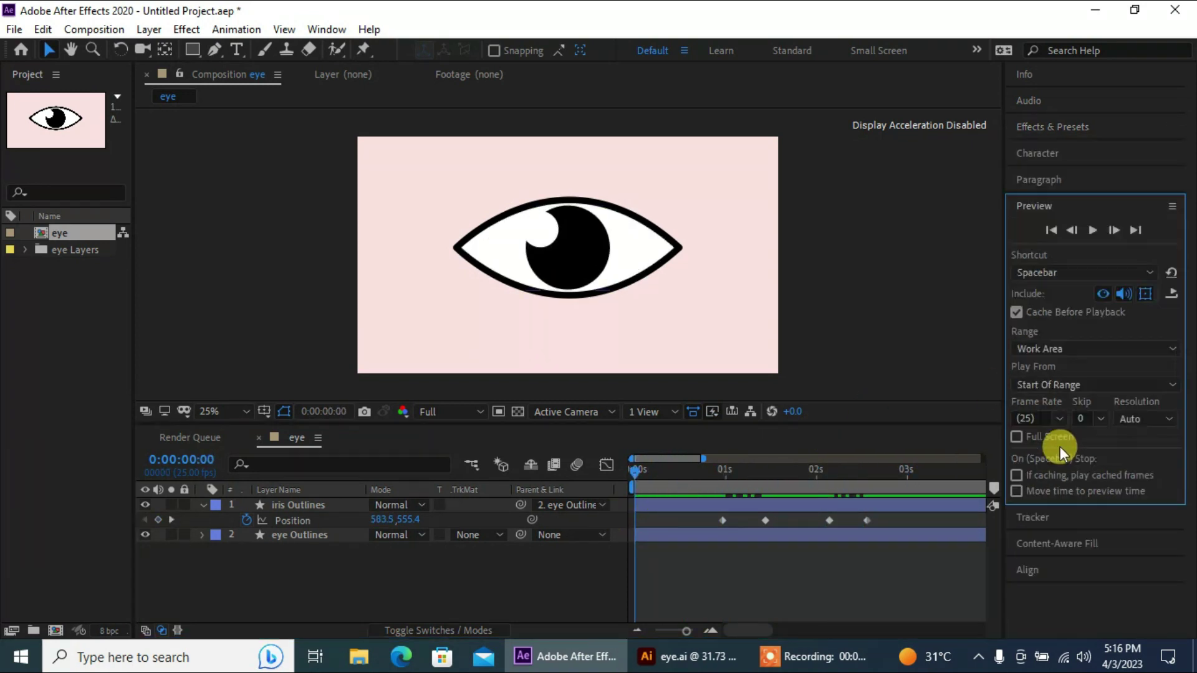
{"action": "left_click", "coordinate": [1092, 228]}
{"action": "left_click", "coordinate": [933, 293]}
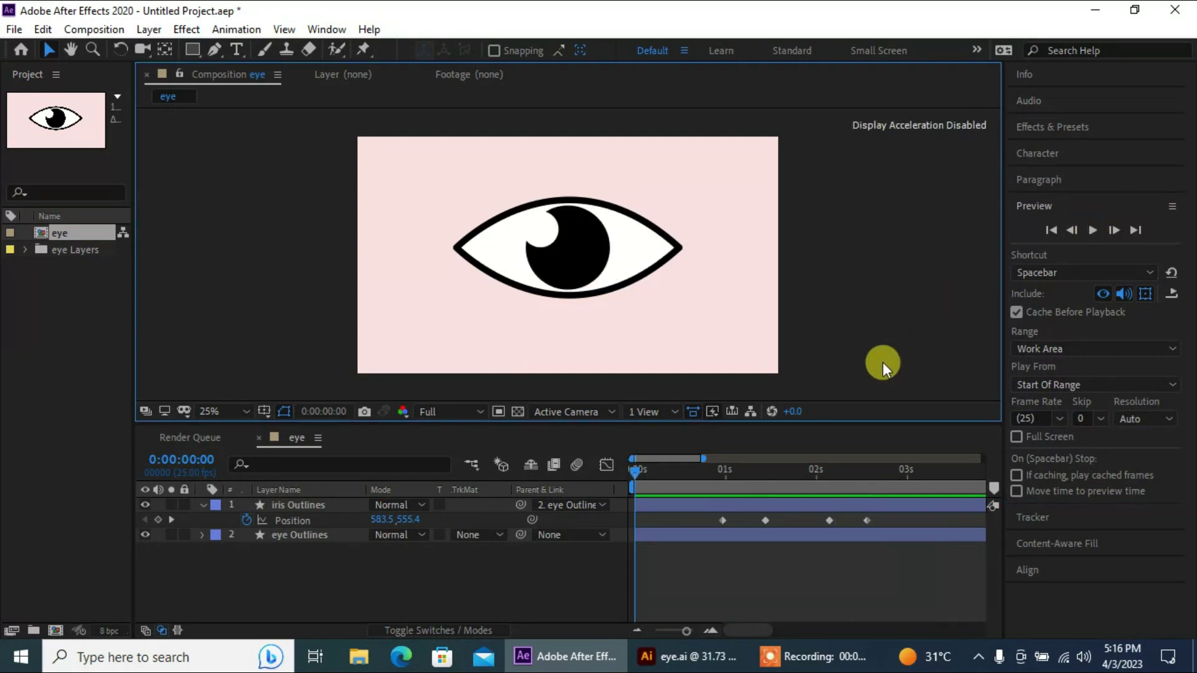
{"action": "left_click_drag", "start_coordinate": [709, 519], "coordinate": [907, 522]}
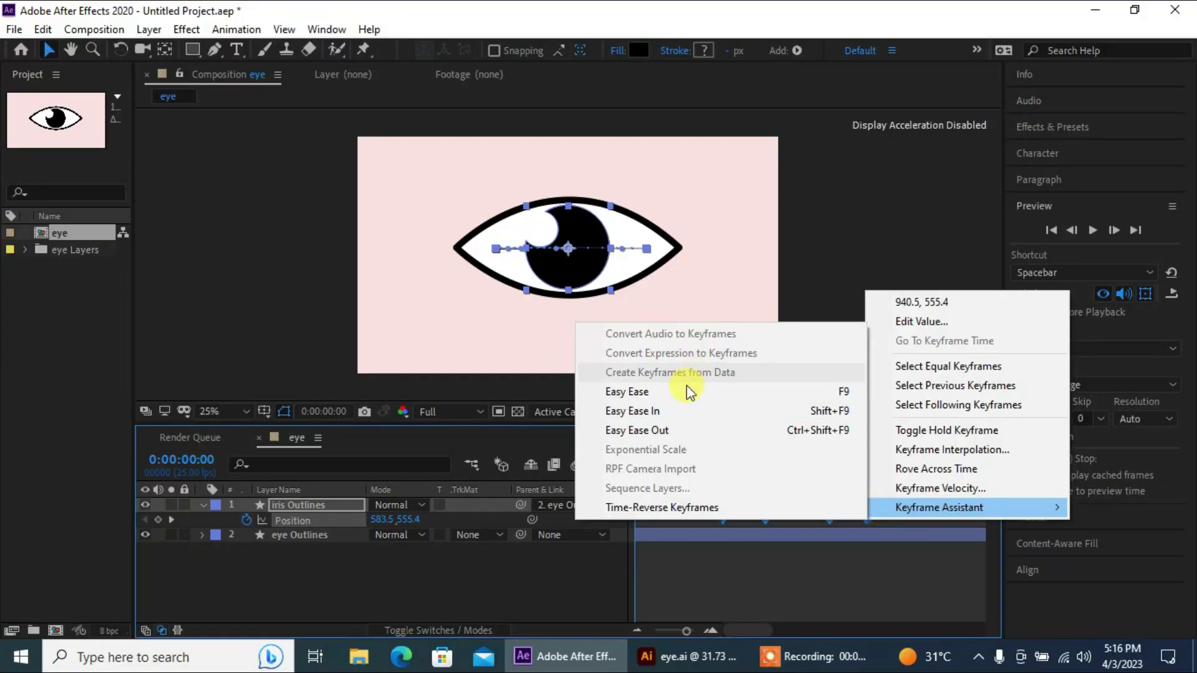
{"action": "left_click", "coordinate": [685, 391]}
In the speed graph, drag the iris Position influence handles to sharpen both speed peaks.
{"action": "left_click", "coordinate": [848, 259]}
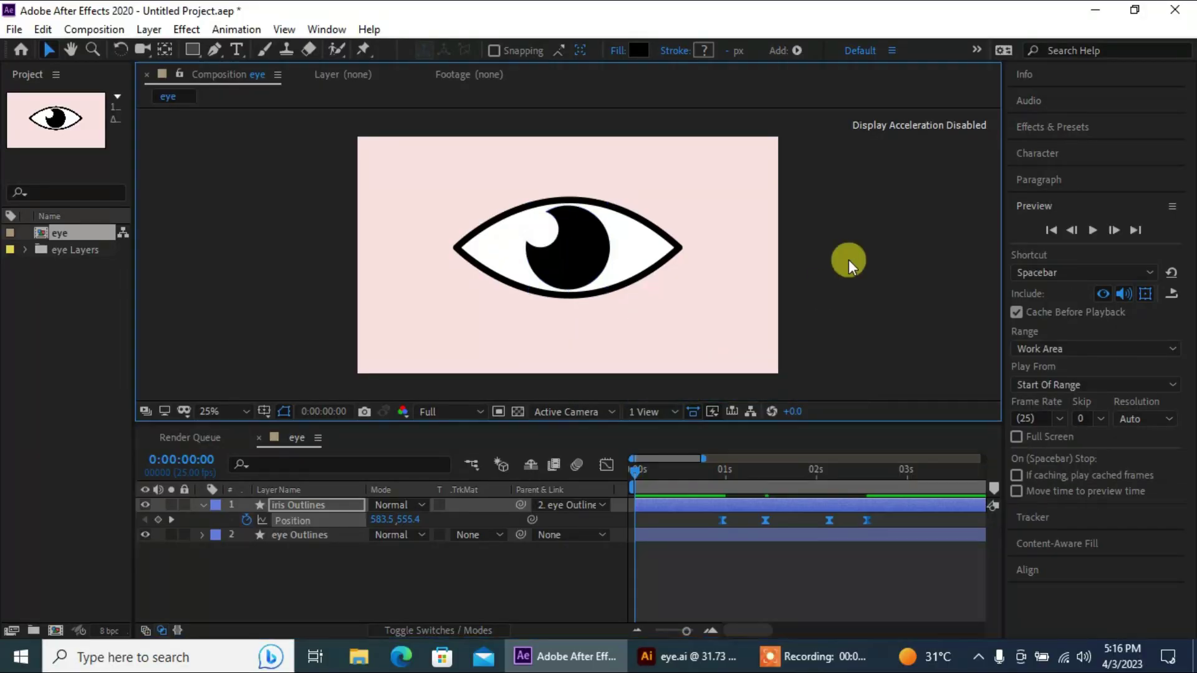
{"action": "left_click_drag", "start_coordinate": [656, 473], "coordinate": [806, 468]}
{"action": "left_click_drag", "start_coordinate": [749, 496], "coordinate": [706, 506]}
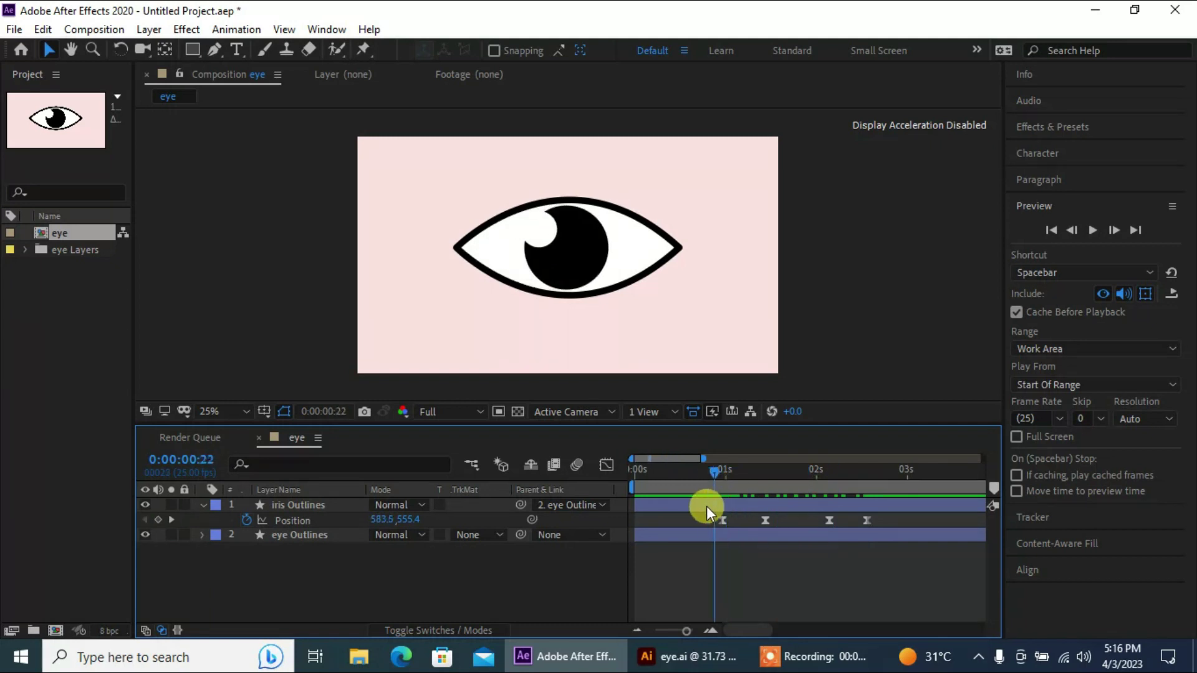
{"action": "left_click", "coordinate": [705, 506]}
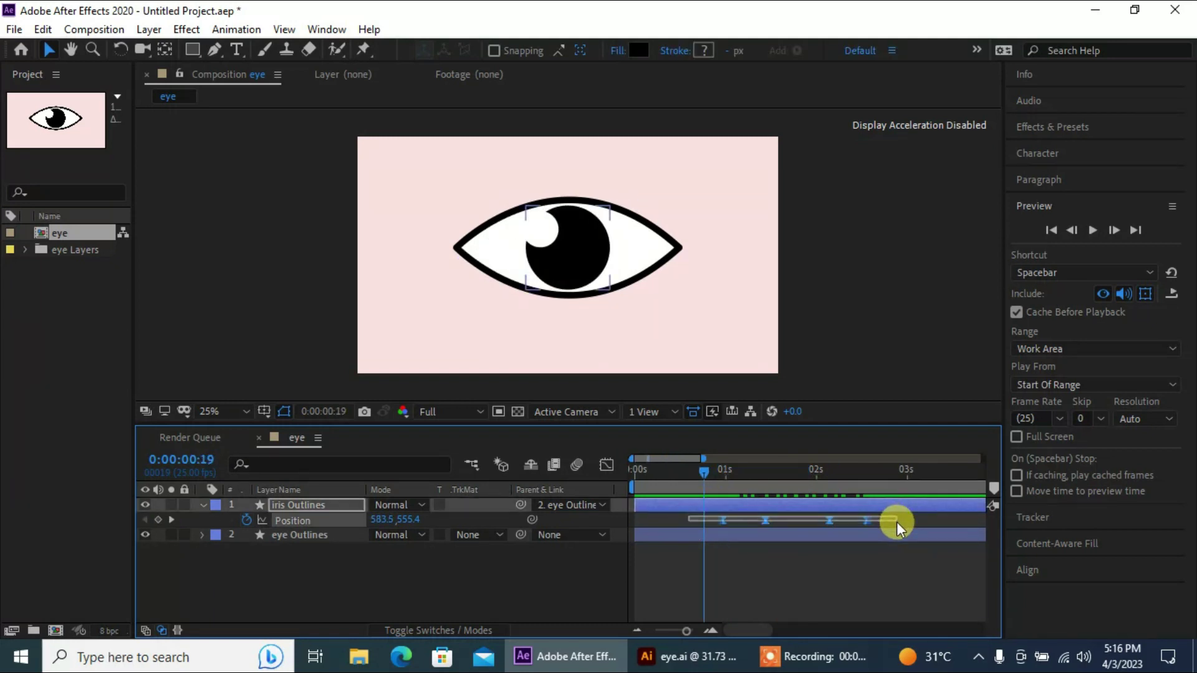
{"action": "left_click_drag", "start_coordinate": [896, 522], "coordinate": [614, 503]}
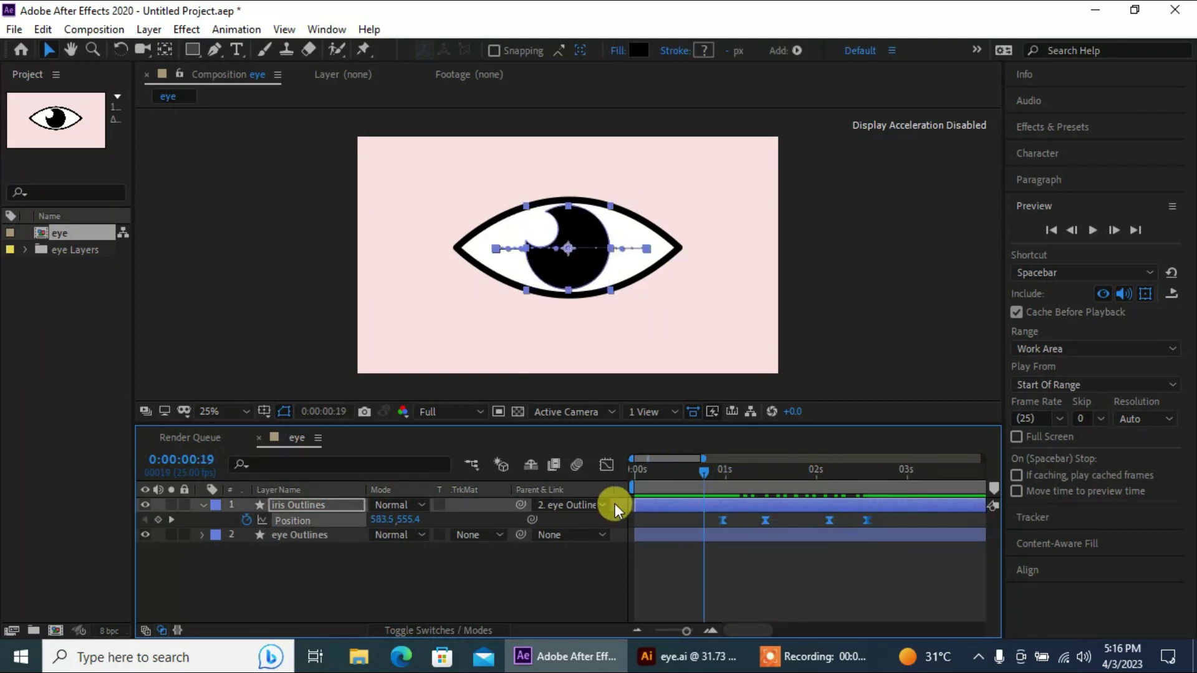
{"action": "left_click", "coordinate": [604, 466]}
{"action": "left_click_drag", "start_coordinate": [881, 526], "coordinate": [773, 590]}
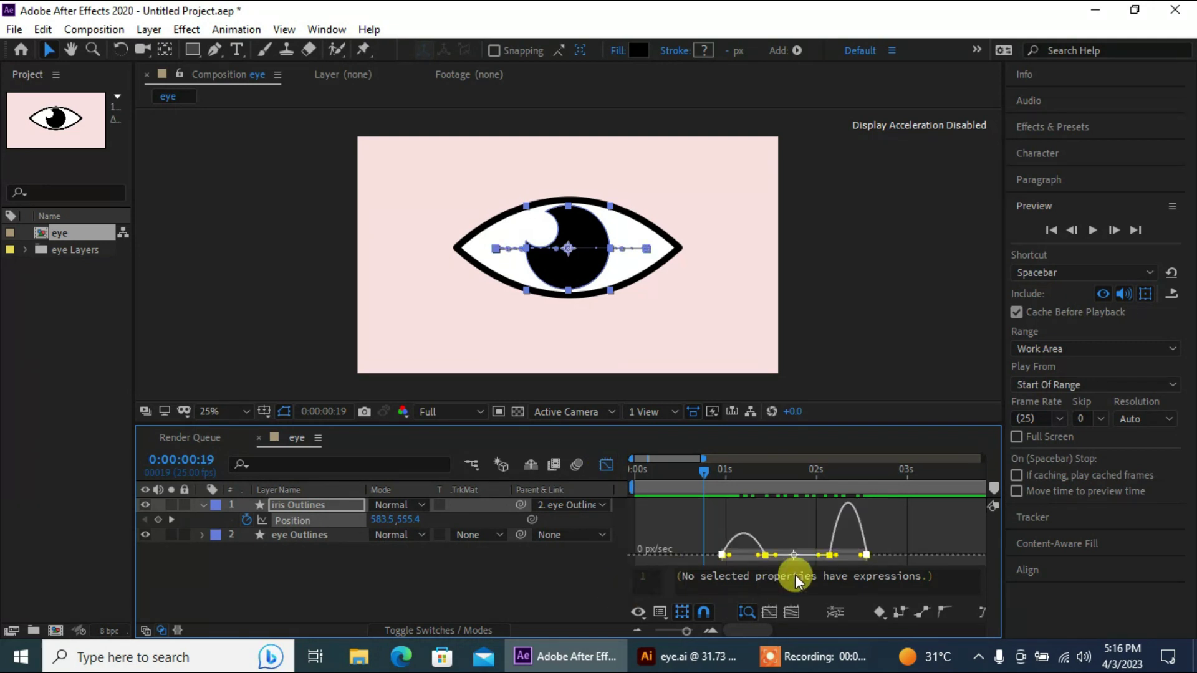
{"action": "left_click_drag", "start_coordinate": [857, 555], "coordinate": [844, 559]}
{"action": "left_click_drag", "start_coordinate": [735, 556], "coordinate": [742, 558]}
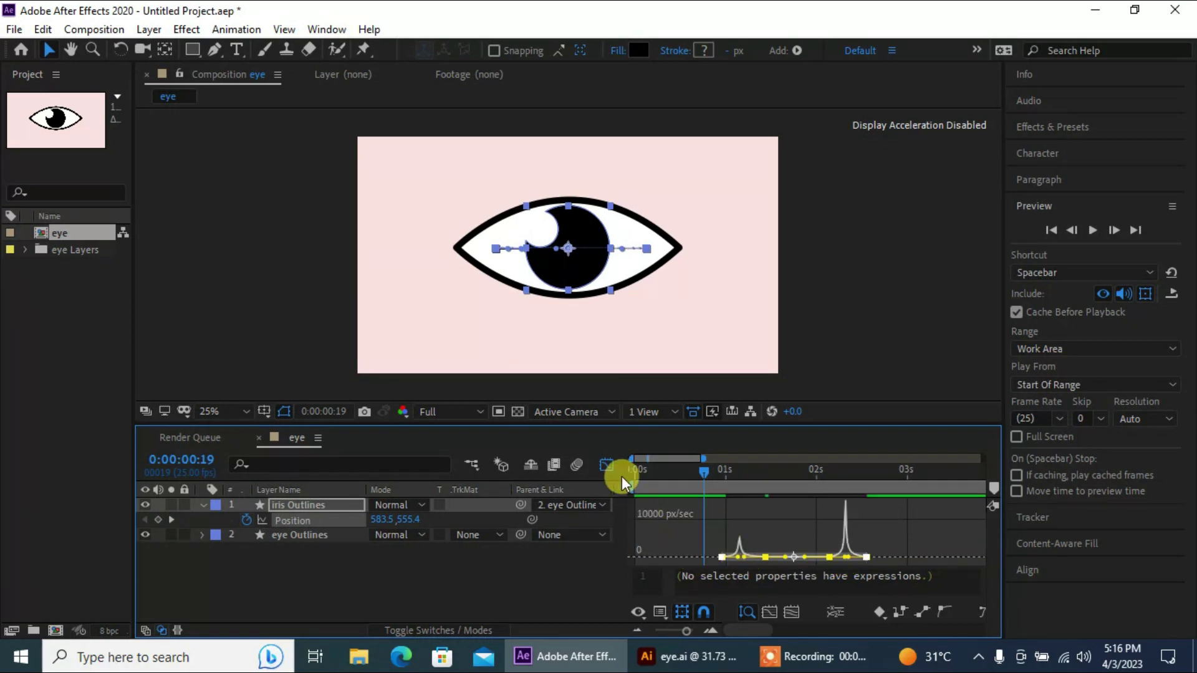
{"action": "left_click", "coordinate": [607, 465]}
{"action": "left_click", "coordinate": [882, 276]}
{"action": "left_click_drag", "start_coordinate": [699, 487], "coordinate": [552, 507]}
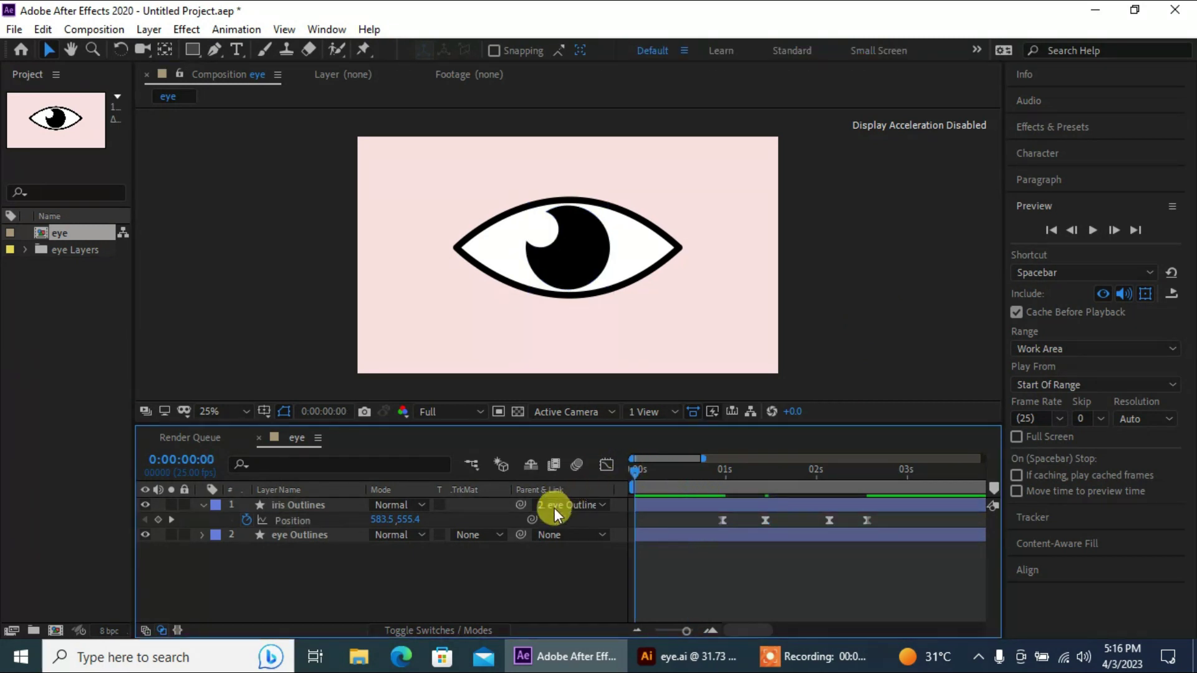
Preview the iris animation, then start eye Outlines Position keyframes at 0:00:01:00.
{"action": "left_click", "coordinate": [1092, 230]}
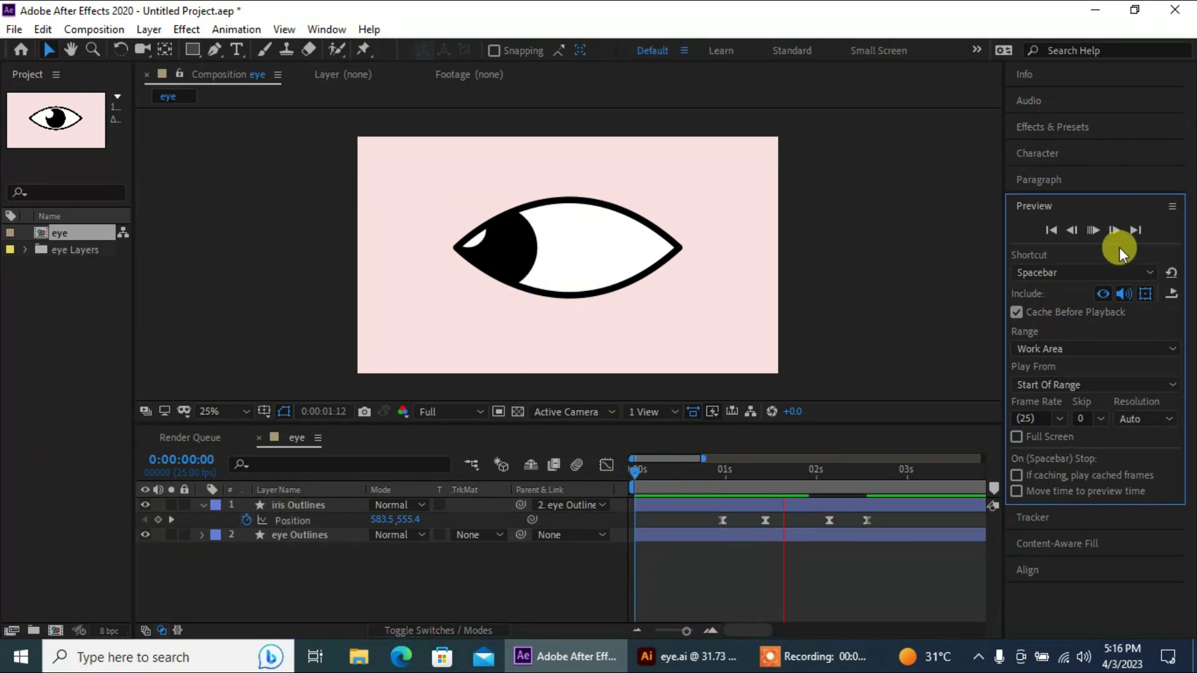
{"action": "left_click", "coordinate": [924, 249]}
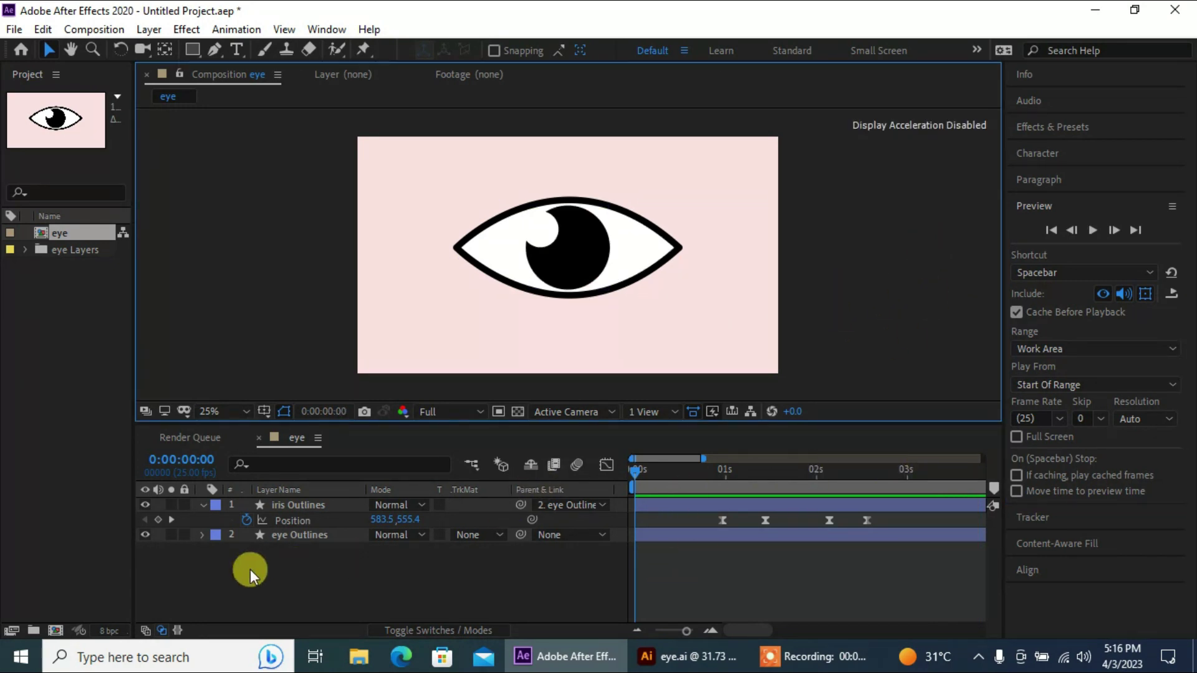
{"action": "left_click", "coordinate": [301, 538]}
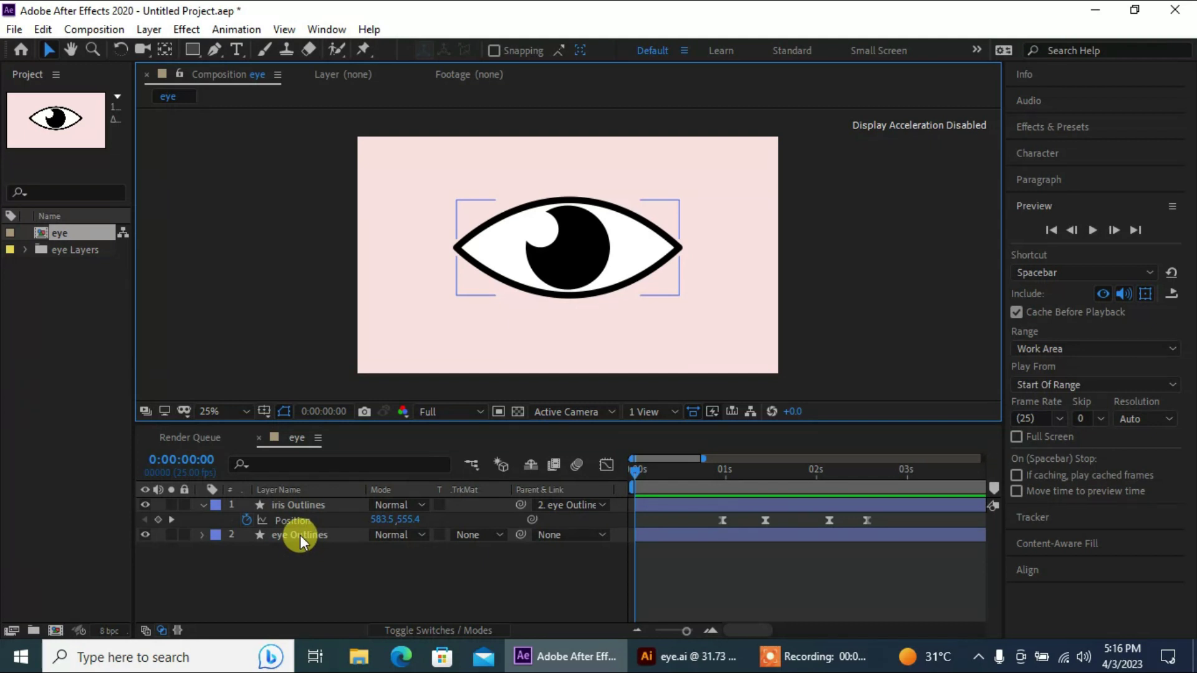
{"action": "right_click", "coordinate": [302, 535]}
{"action": "key", "text": "Escape"}
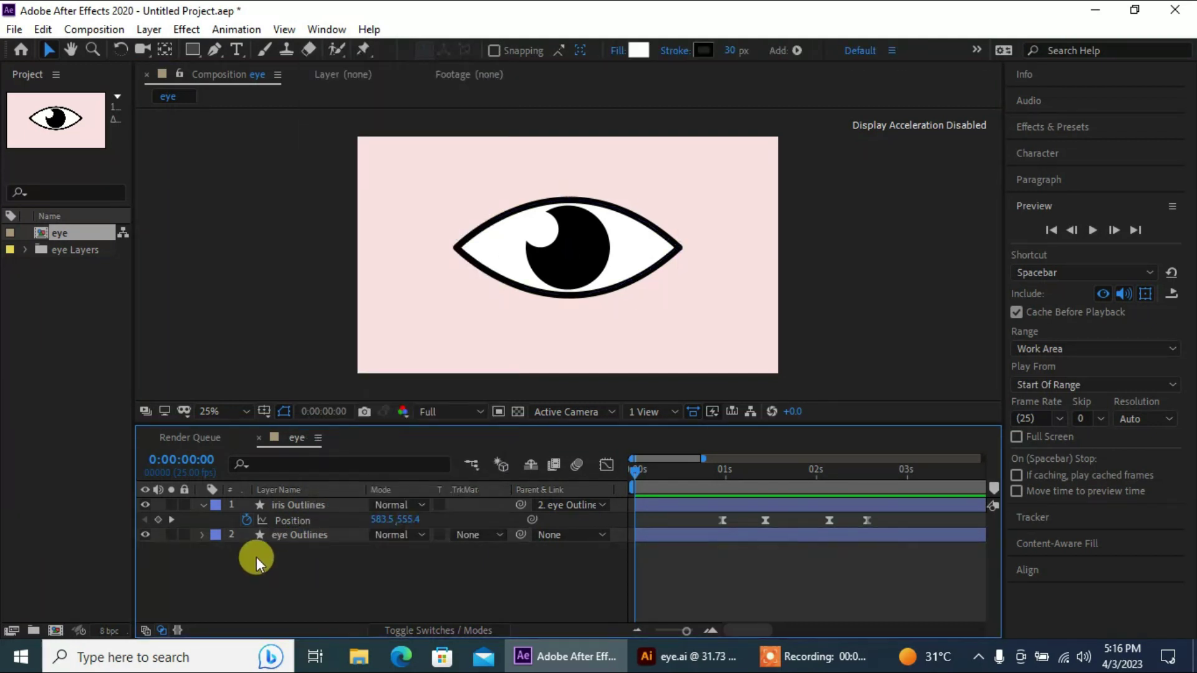
{"action": "key", "text": "Return"}
{"action": "key", "text": "Return"}
{"action": "key", "text": "p"}
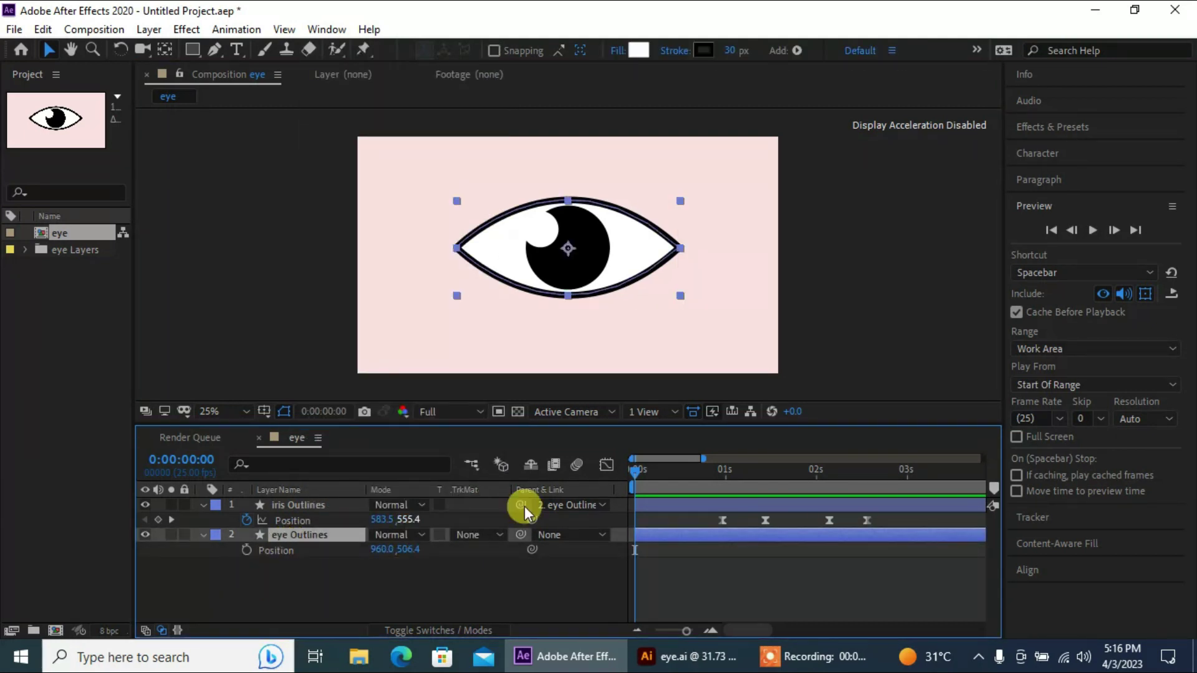
{"action": "left_click_drag", "start_coordinate": [638, 472], "coordinate": [724, 483]}
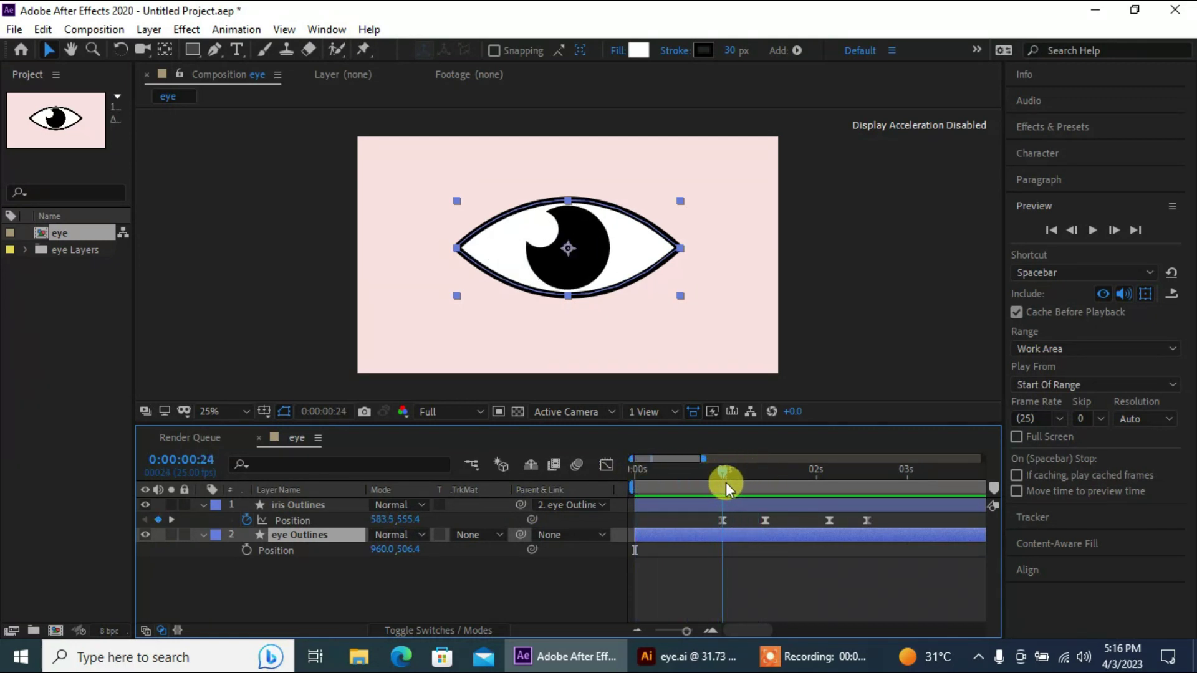
{"action": "left_click", "coordinate": [246, 550]}
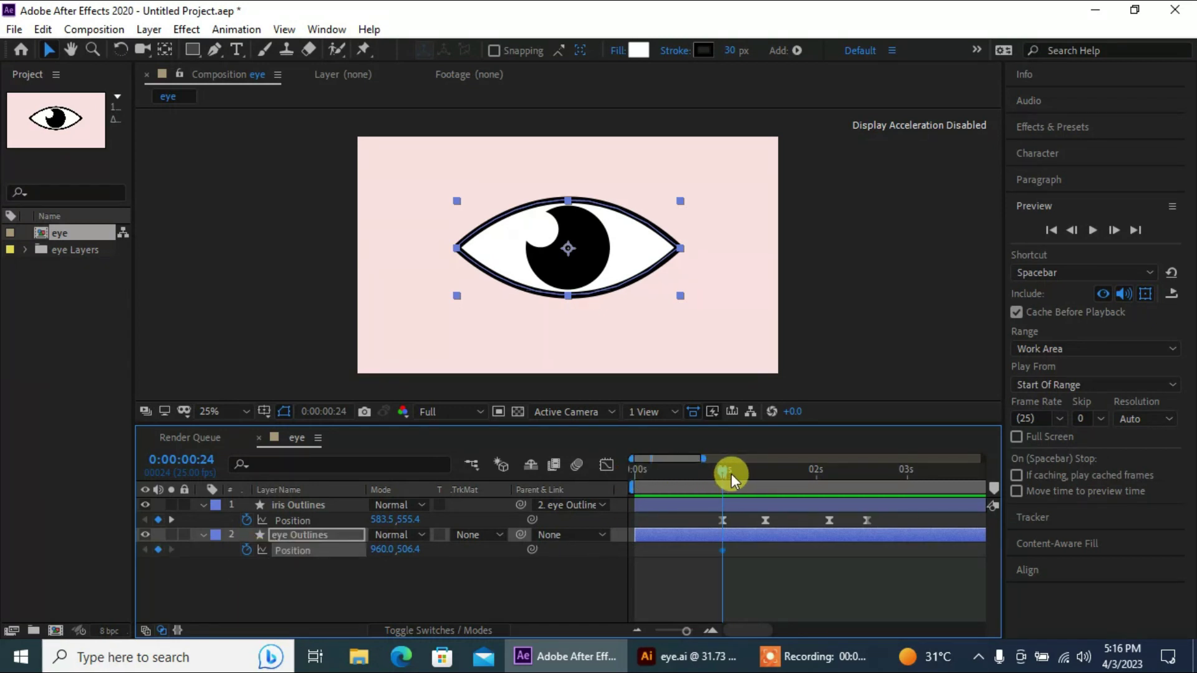
Shift the eye outline left at 0:00:01:11 and right to X 947 near 0:00:02:14.
{"action": "left_click_drag", "start_coordinate": [731, 473], "coordinate": [765, 479]}
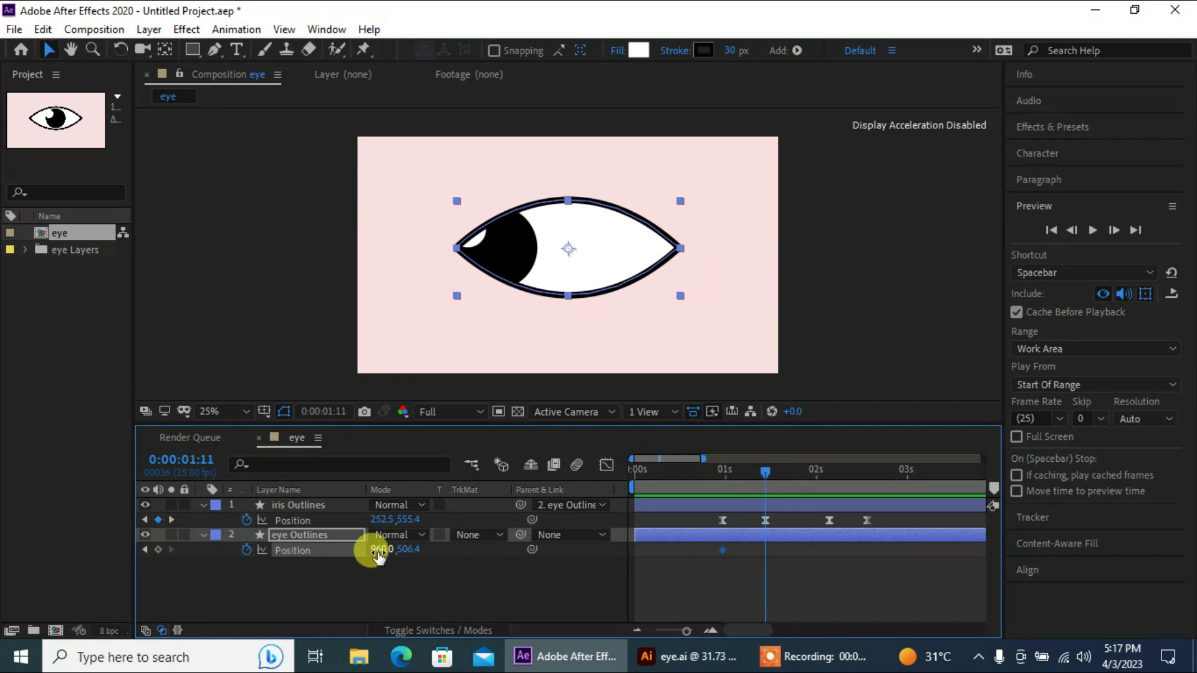
{"action": "left_click_drag", "start_coordinate": [378, 555], "coordinate": [326, 553]}
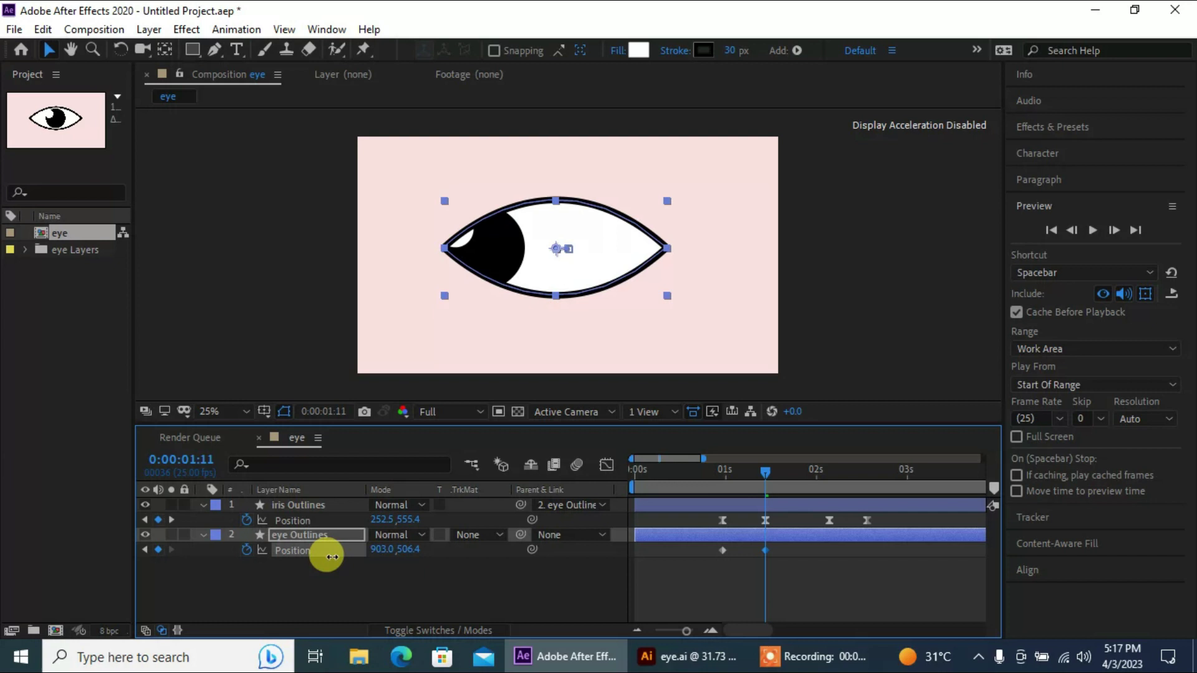
{"action": "left_click", "coordinate": [868, 256]}
{"action": "left_click_drag", "start_coordinate": [771, 475], "coordinate": [866, 482]}
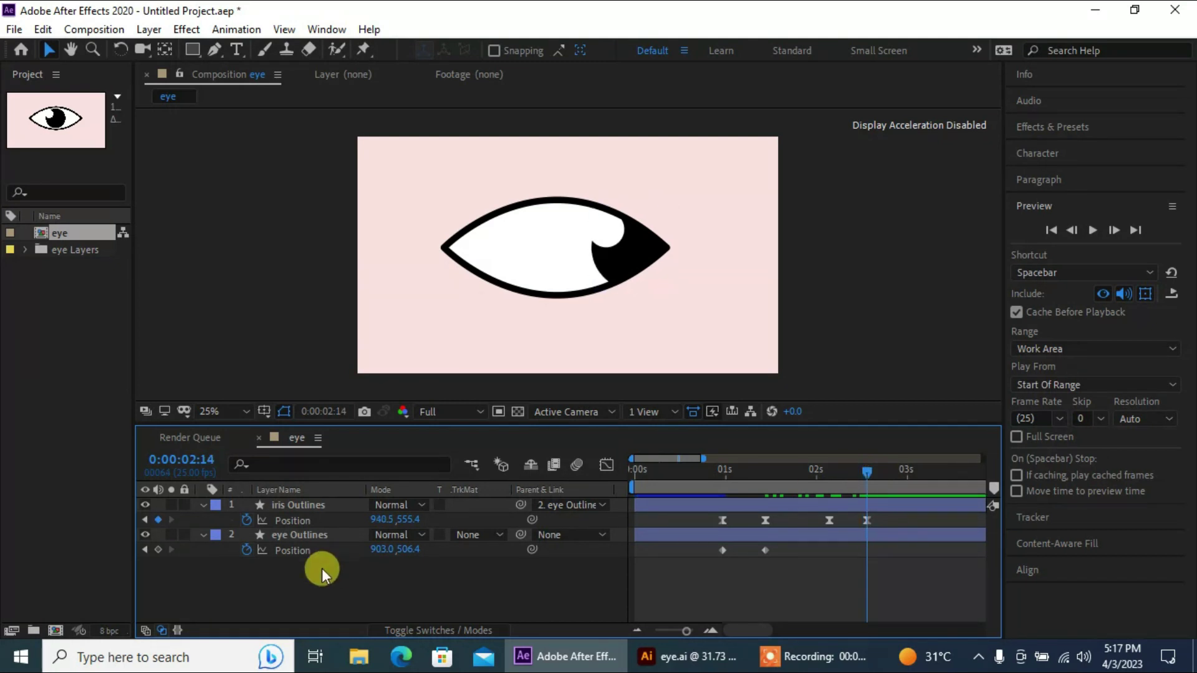
{"action": "left_click", "coordinate": [350, 553]}
{"action": "left_click_drag", "start_coordinate": [377, 550], "coordinate": [417, 547]}
{"action": "left_click", "coordinate": [845, 333]}
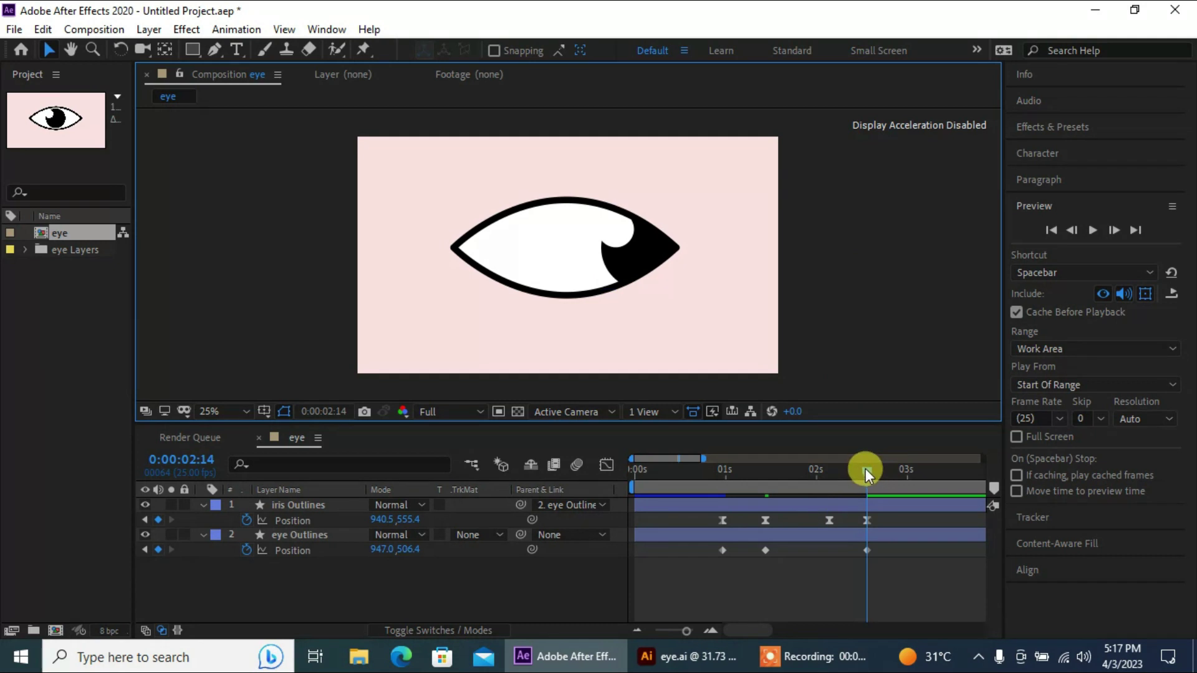
Move the eye's 903 X keyframe to 0:00:02:03, then select all four eye Position keyframes.
{"action": "left_click_drag", "start_coordinate": [865, 469], "coordinate": [828, 480]}
{"action": "left_click", "coordinate": [767, 550]}
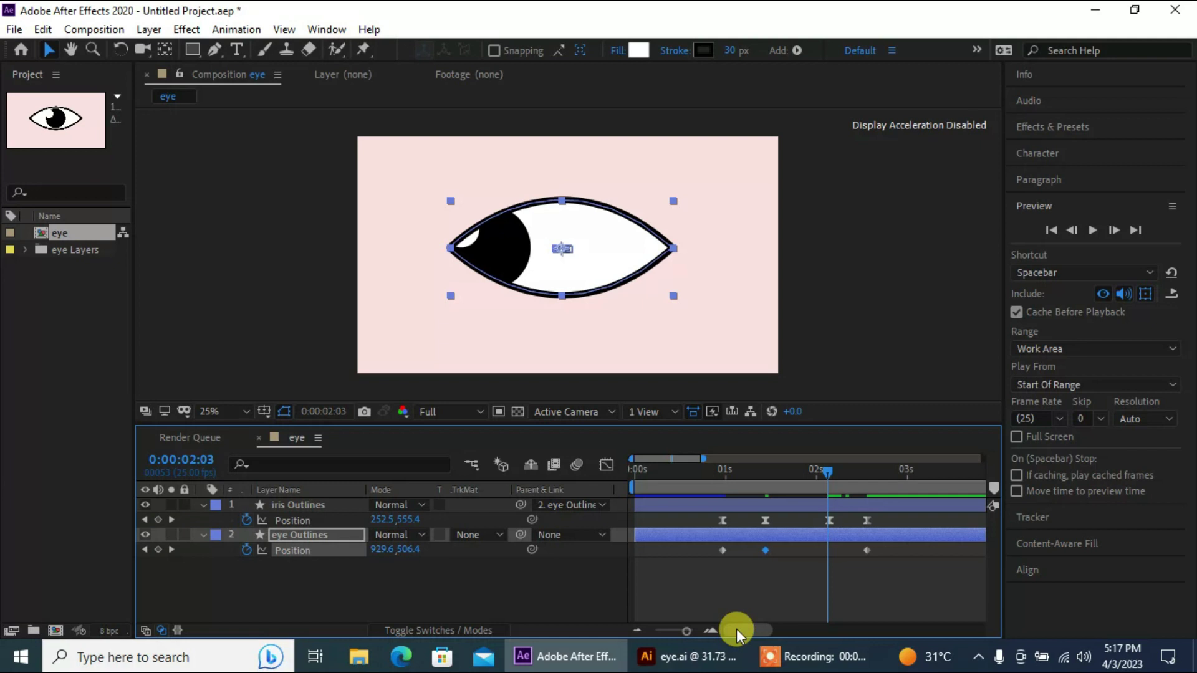
{"action": "key", "text": "shift+Left"}
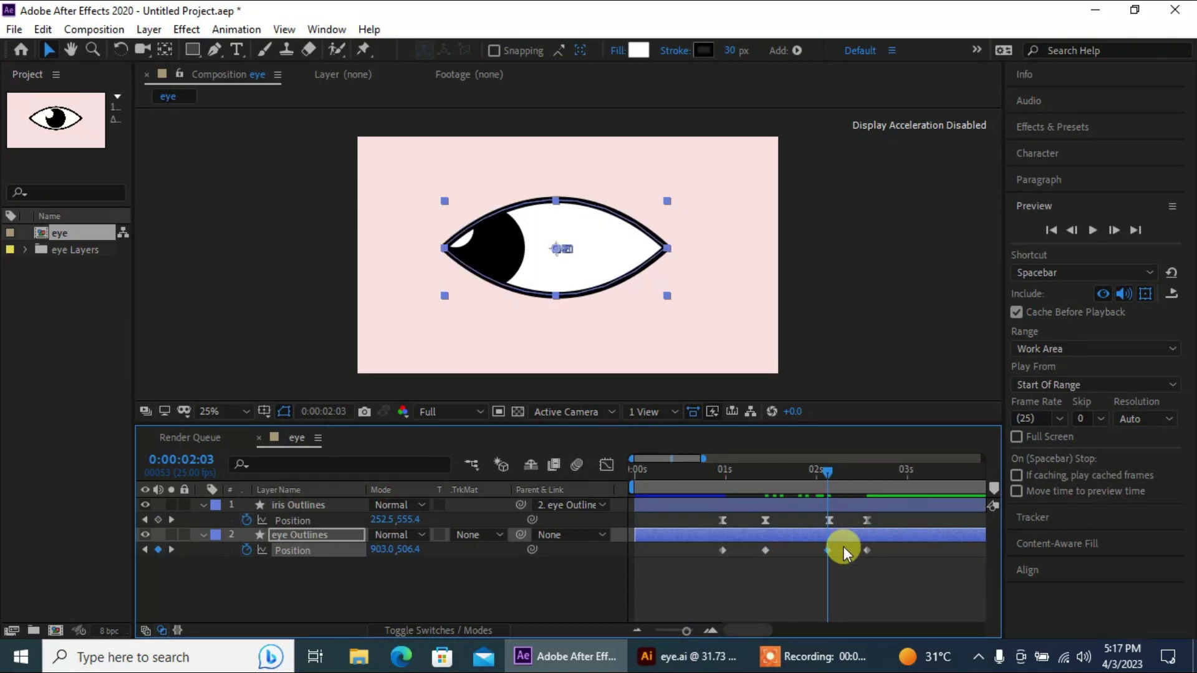
{"action": "left_click", "coordinate": [854, 369]}
{"action": "left_click_drag", "start_coordinate": [751, 473], "coordinate": [691, 479]}
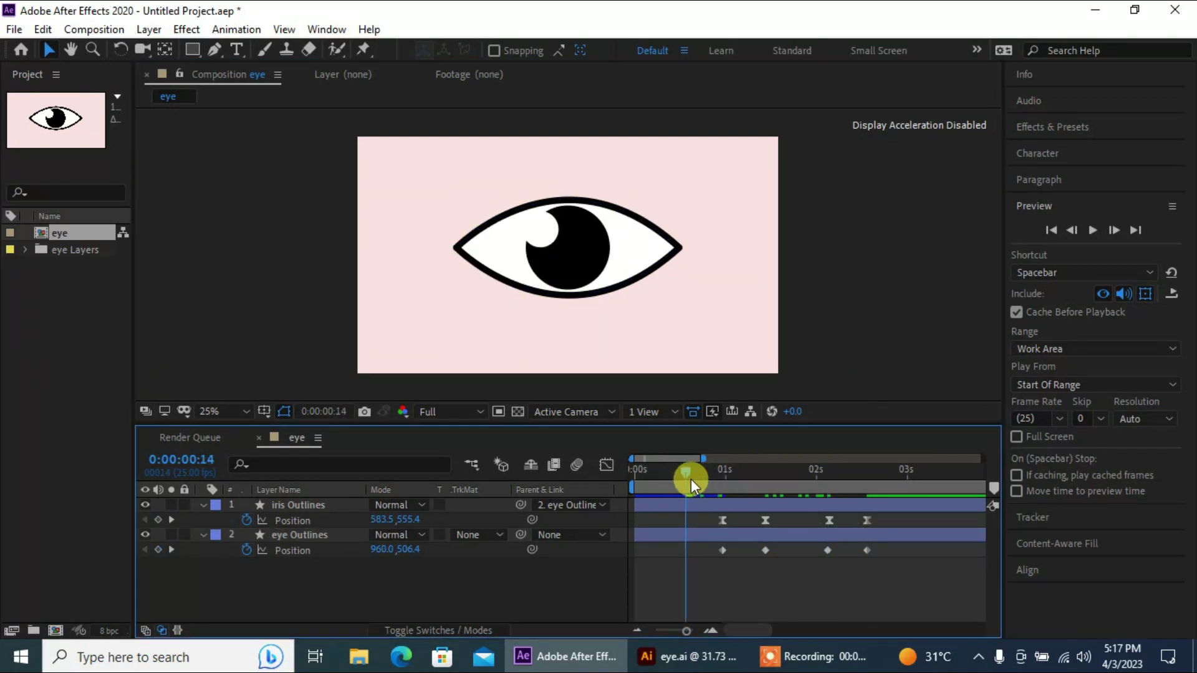
{"action": "left_click_drag", "start_coordinate": [697, 553], "coordinate": [885, 549]}
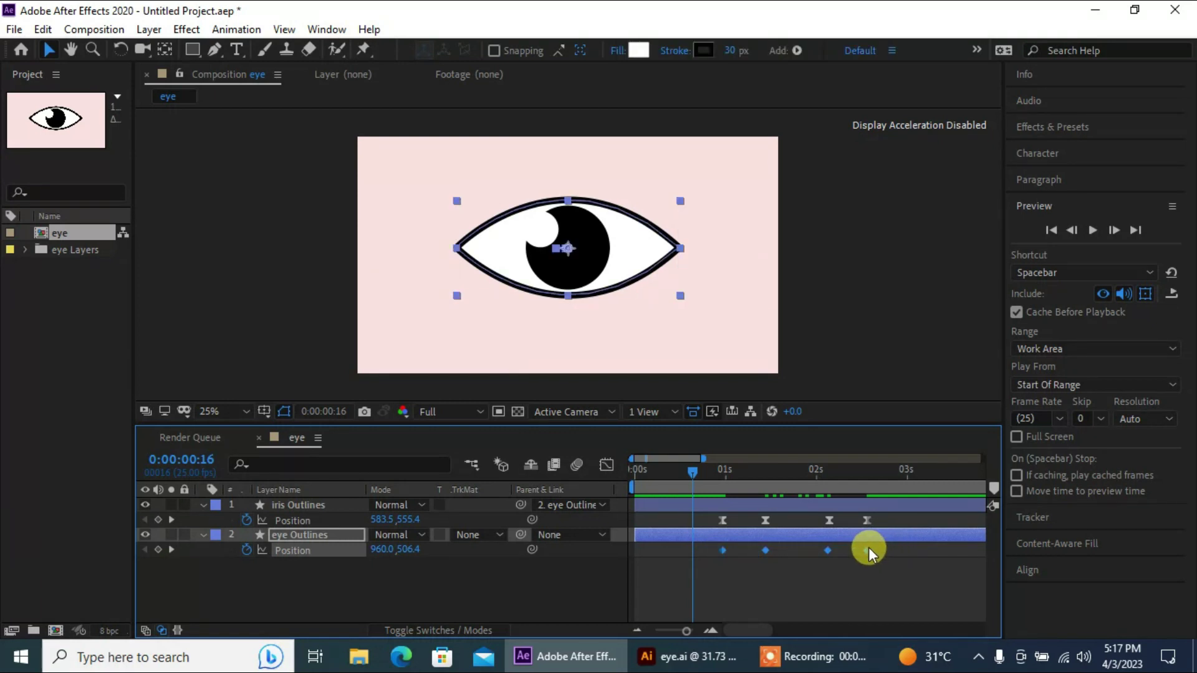
Apply Easy Ease to the four eye Outlines Position keyframes.
{"action": "right_click", "coordinate": [866, 552]}
{"action": "mouse_move", "coordinate": [916, 541]}
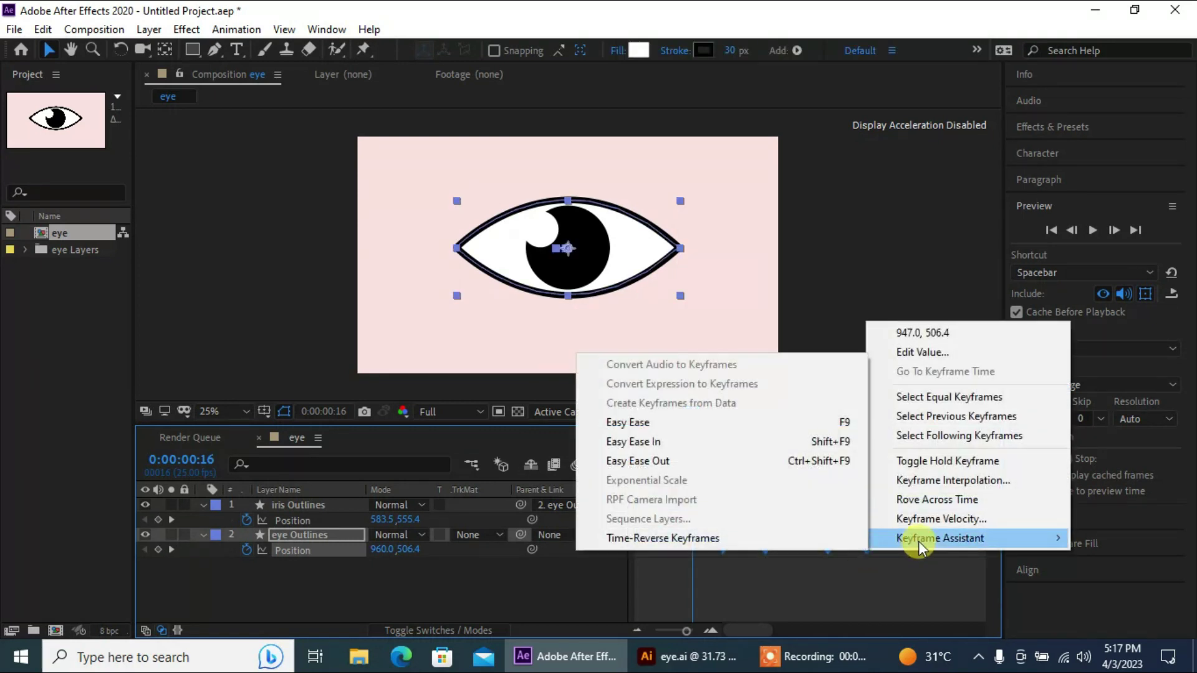
{"action": "left_click", "coordinate": [684, 424]}
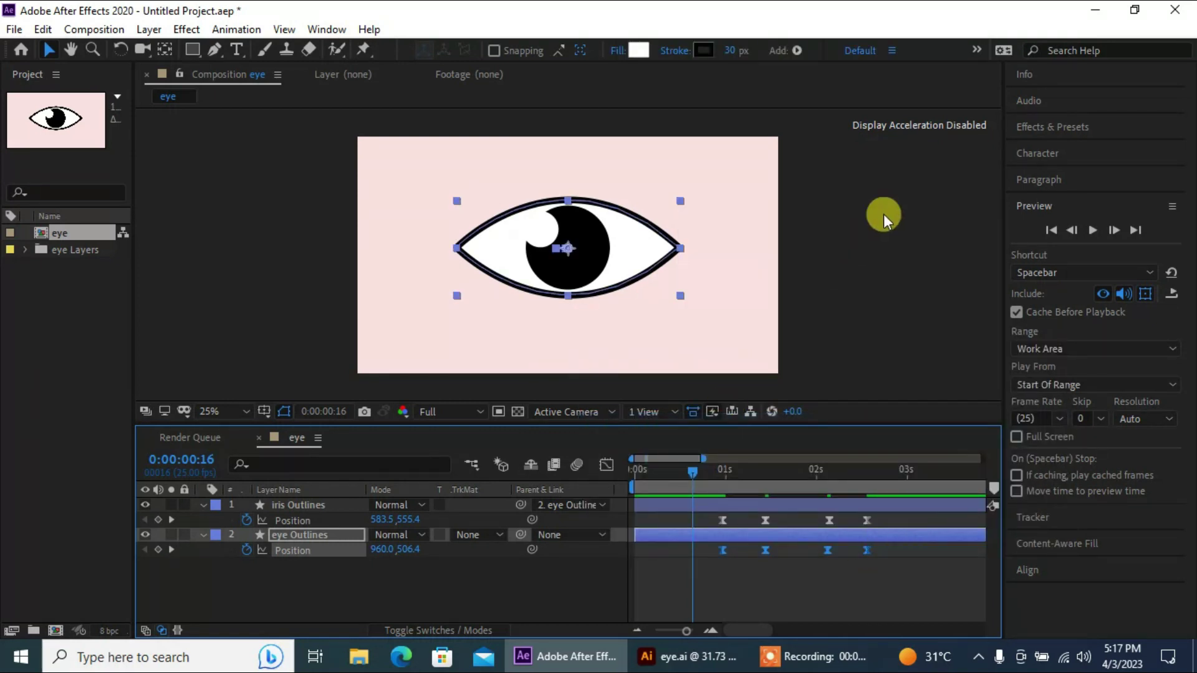
Play back the combined eye and iris animation from the start.
{"action": "left_click_drag", "start_coordinate": [690, 473], "coordinate": [607, 503]}
{"action": "left_click", "coordinate": [1100, 229]}
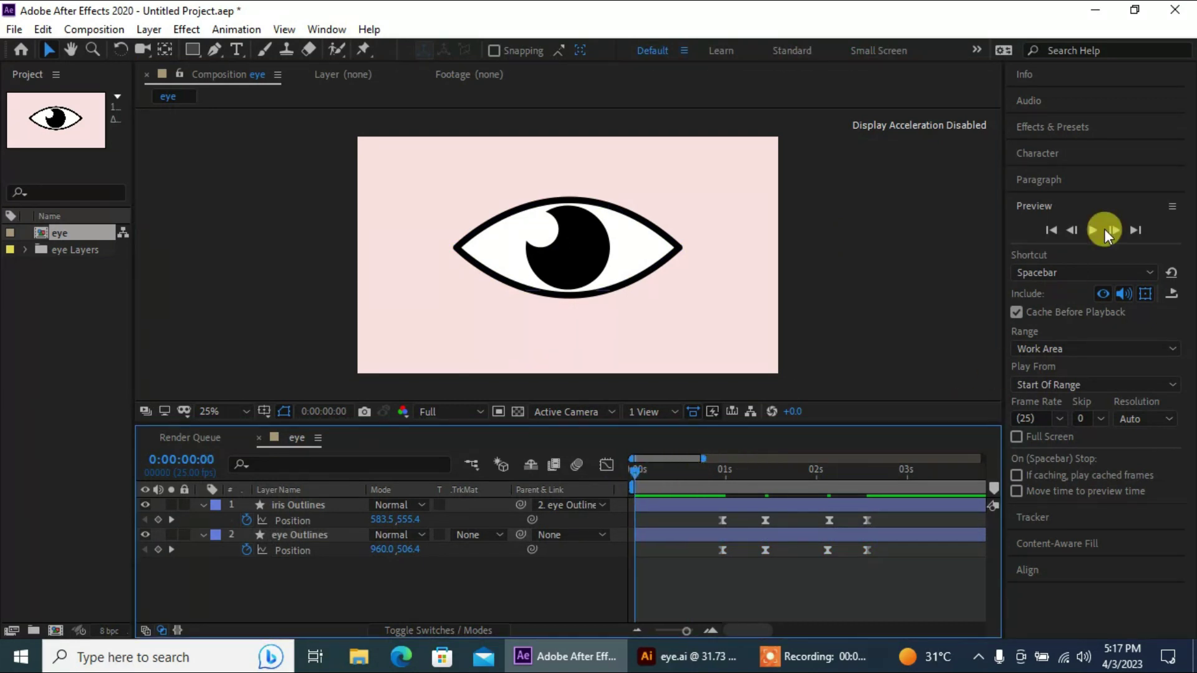
{"action": "left_click", "coordinate": [1094, 228]}
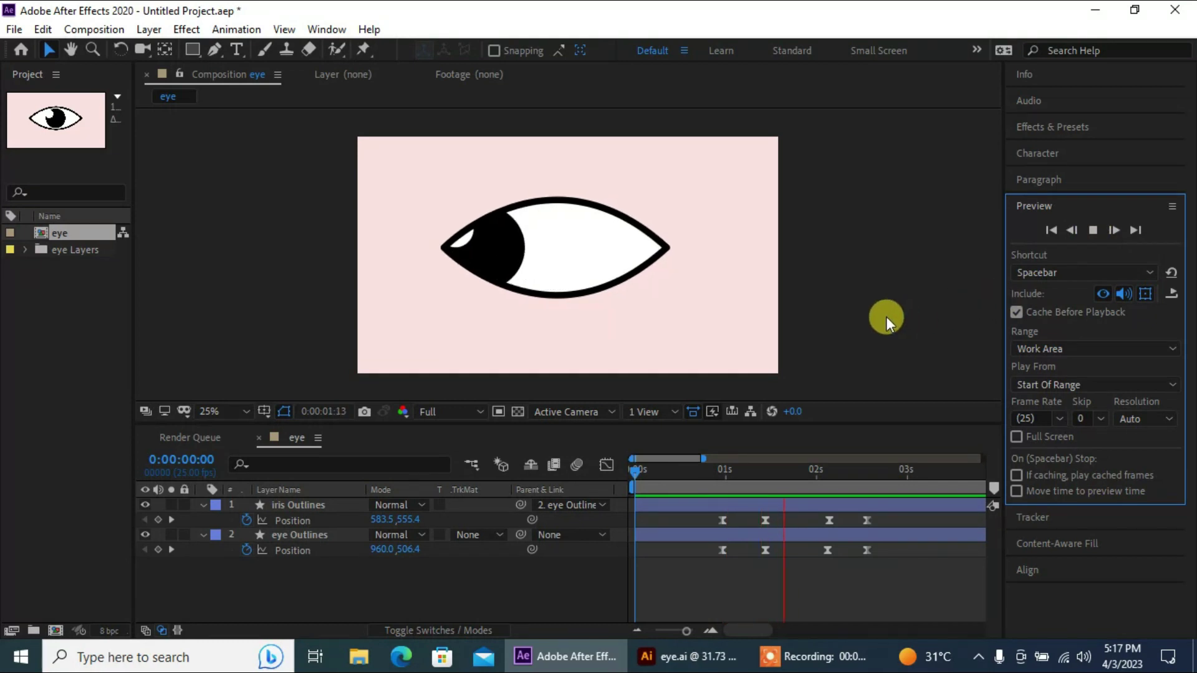
{"action": "key", "text": "space"}
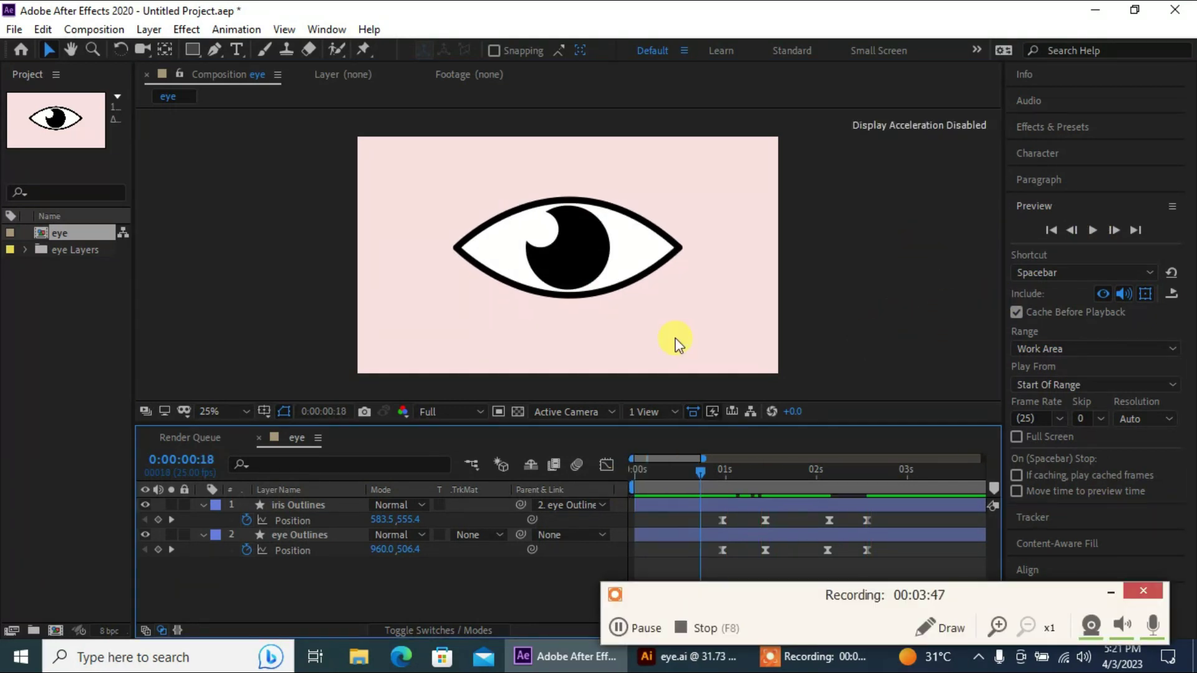
Select the iris Position property and switch to the Convert Vertex tool at 100% zoom.
{"action": "left_click", "coordinate": [323, 533]}
{"action": "left_click", "coordinate": [317, 521]}
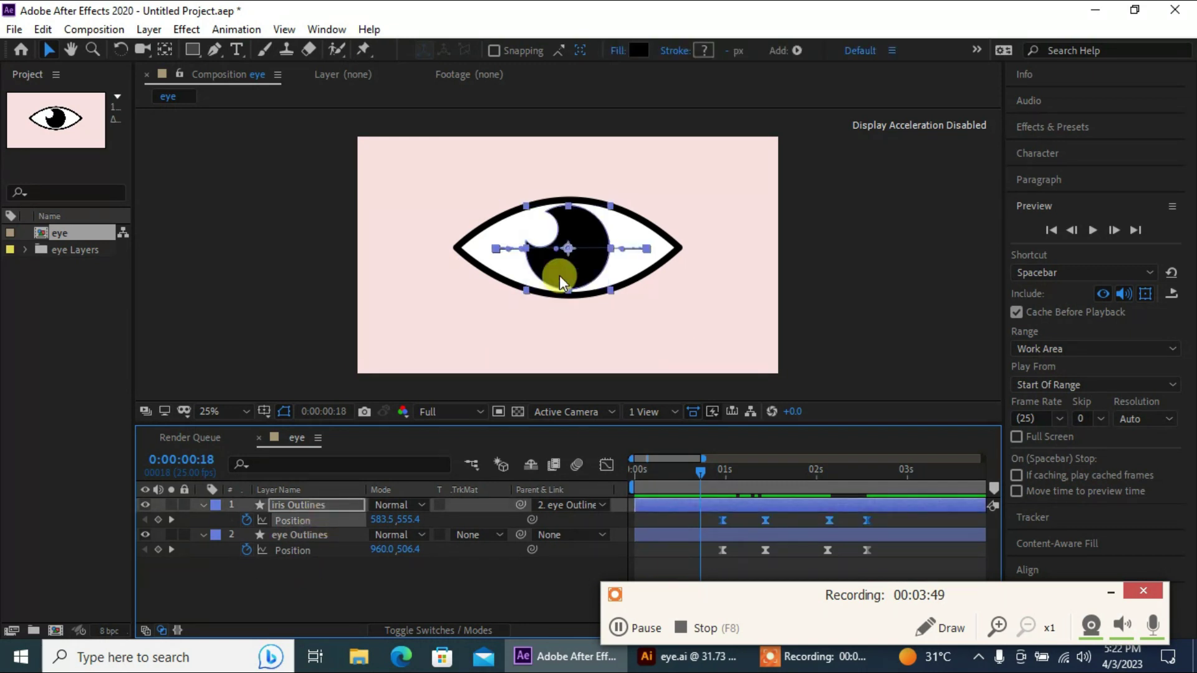
{"action": "key", "text": "period"}
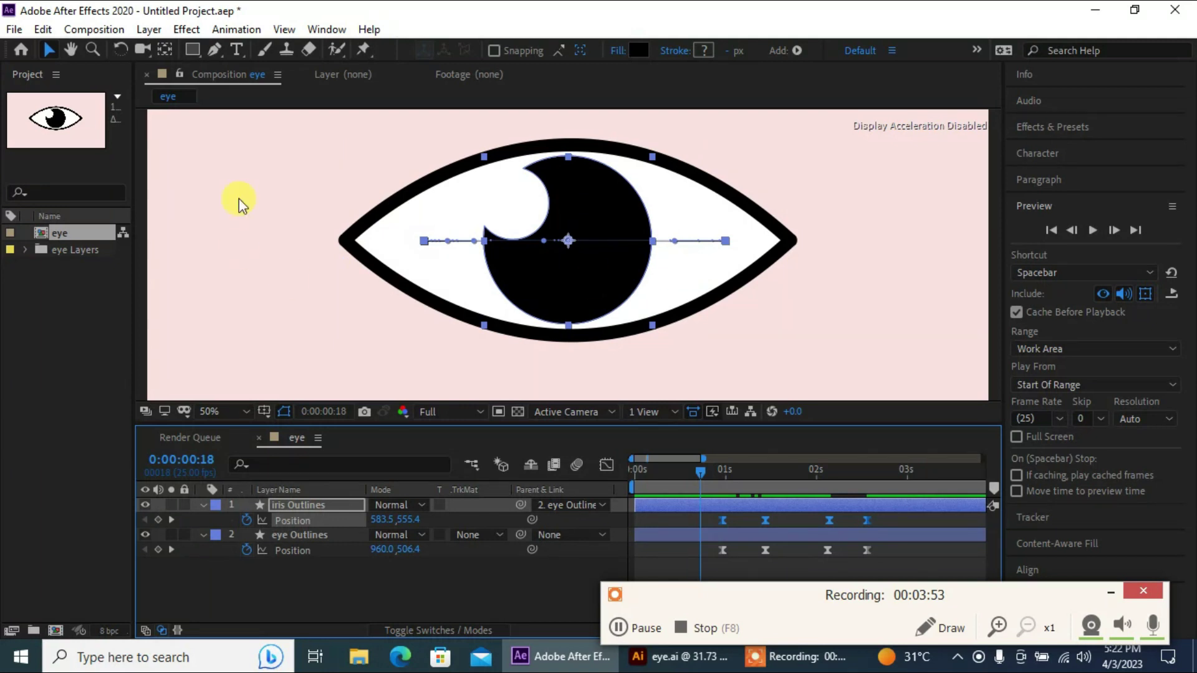
{"action": "left_click", "coordinate": [216, 50]}
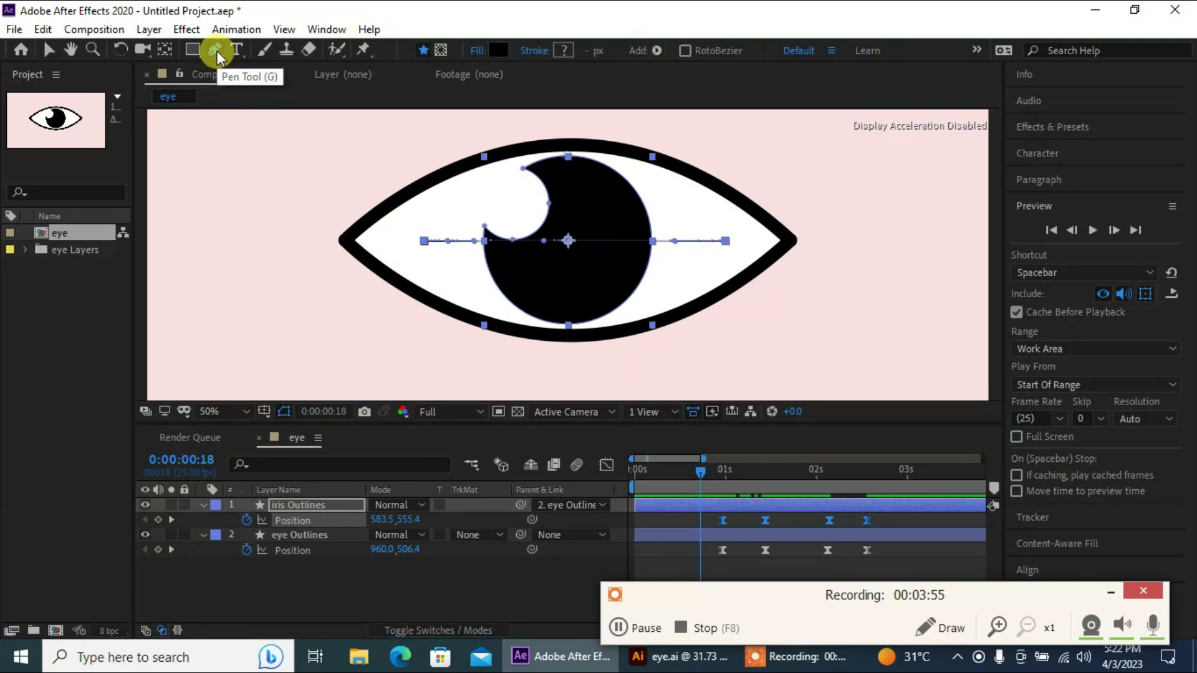
{"action": "left_click", "coordinate": [216, 55]}
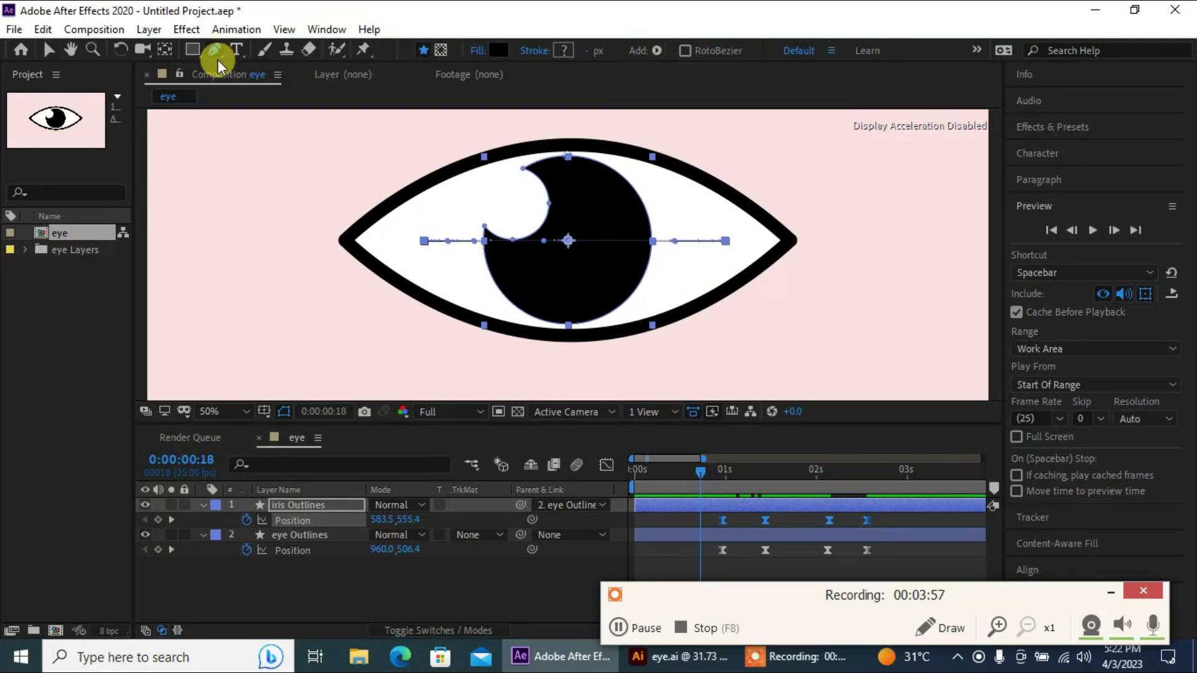
{"action": "left_click", "coordinate": [314, 107]}
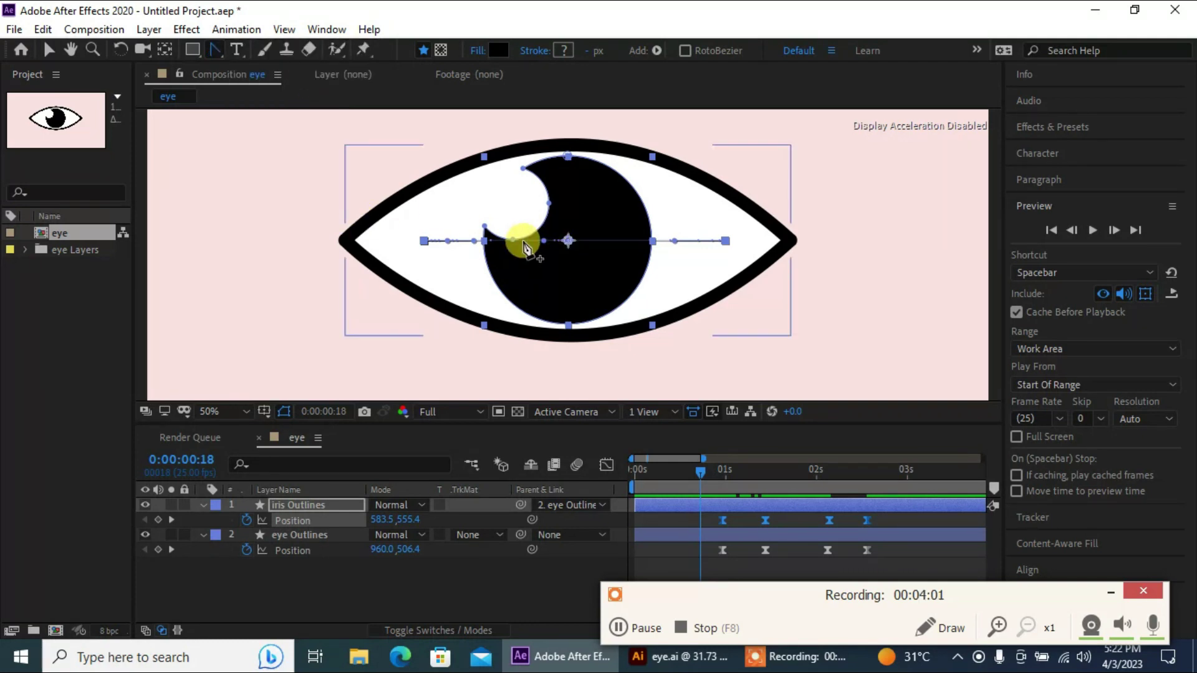
{"action": "key", "text": "slash"}
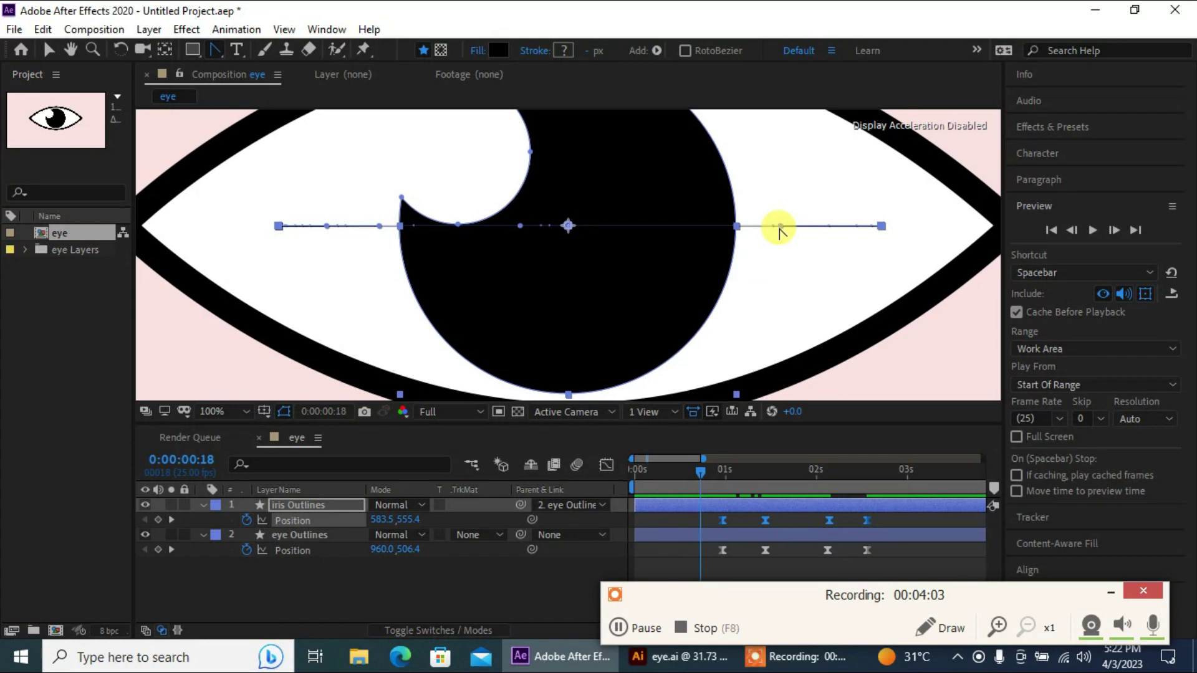
Drag the iris motion-path handles to bow the path downward, then scrub to check.
{"action": "left_click_drag", "start_coordinate": [777, 230], "coordinate": [642, 297]}
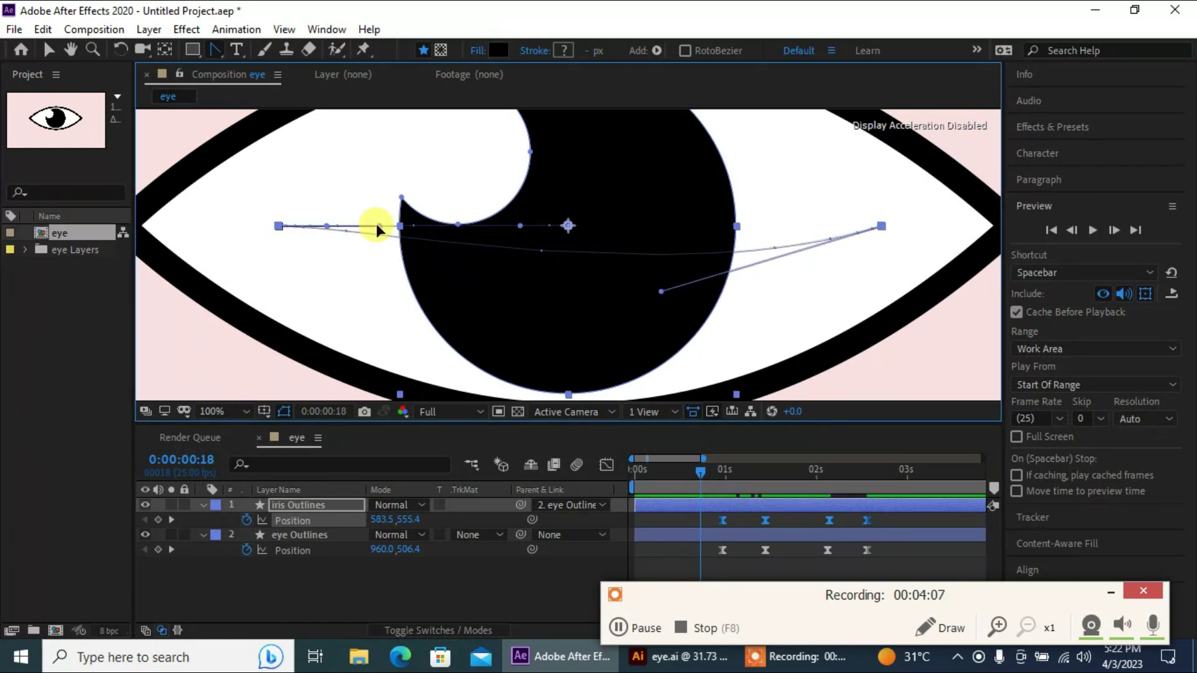
{"action": "left_click_drag", "start_coordinate": [377, 228], "coordinate": [386, 253]}
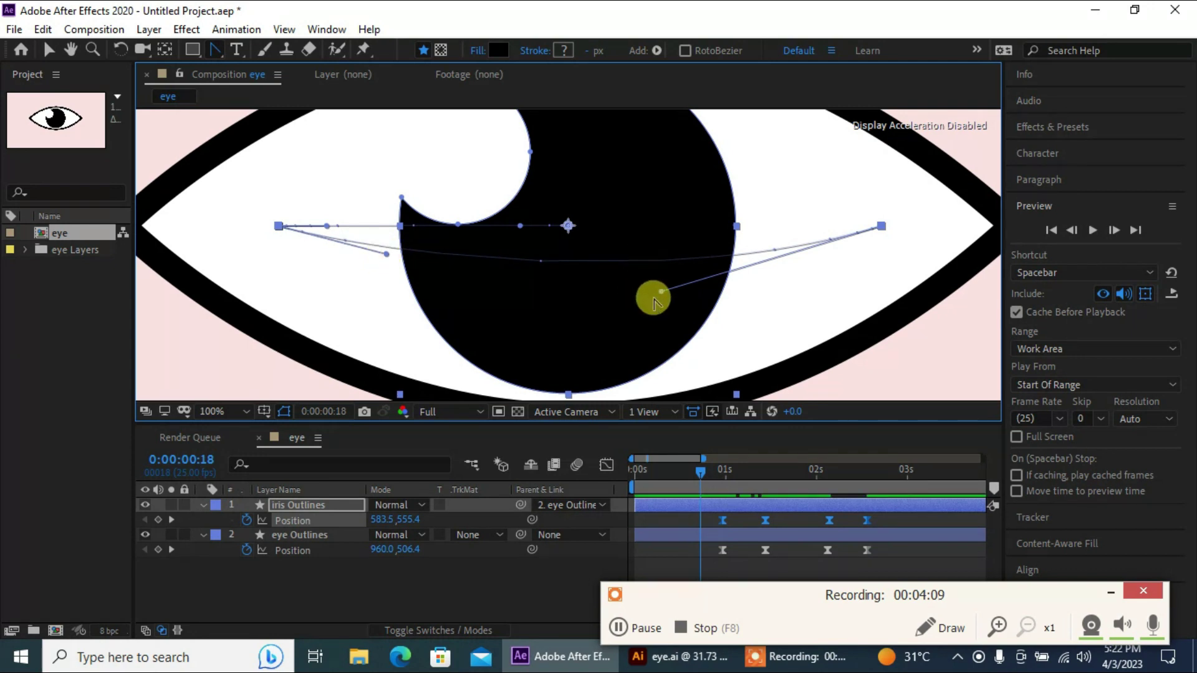
{"action": "left_click_drag", "start_coordinate": [661, 291], "coordinate": [730, 267]}
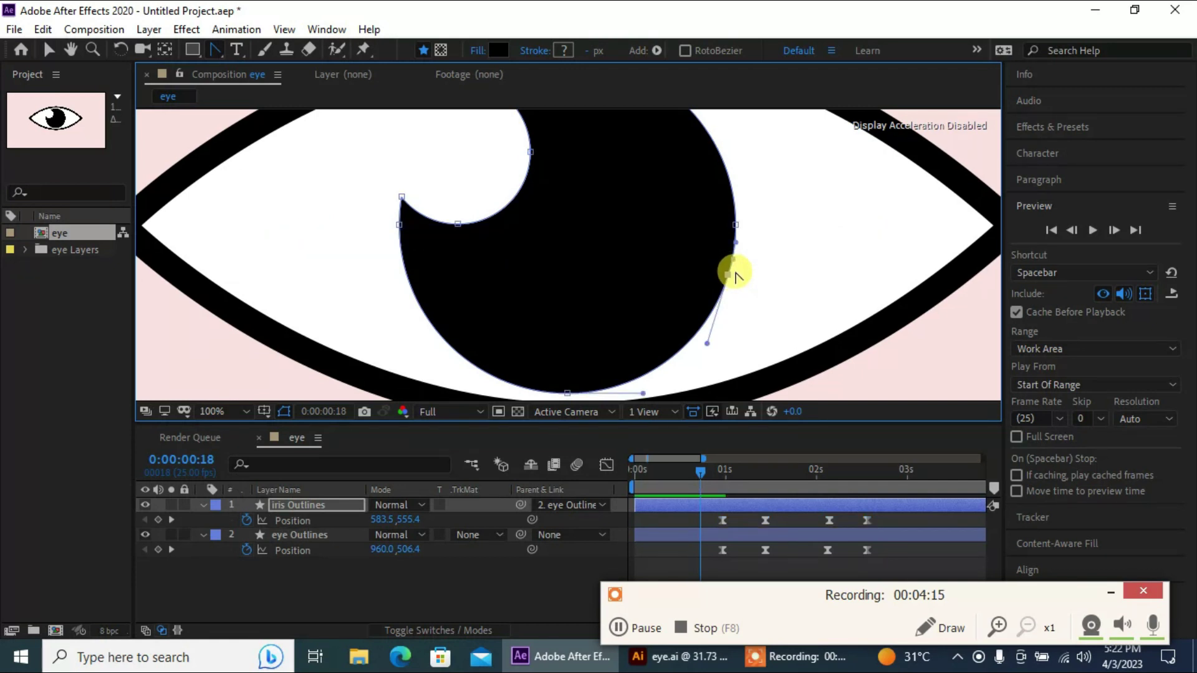
{"action": "left_click", "coordinate": [320, 518]}
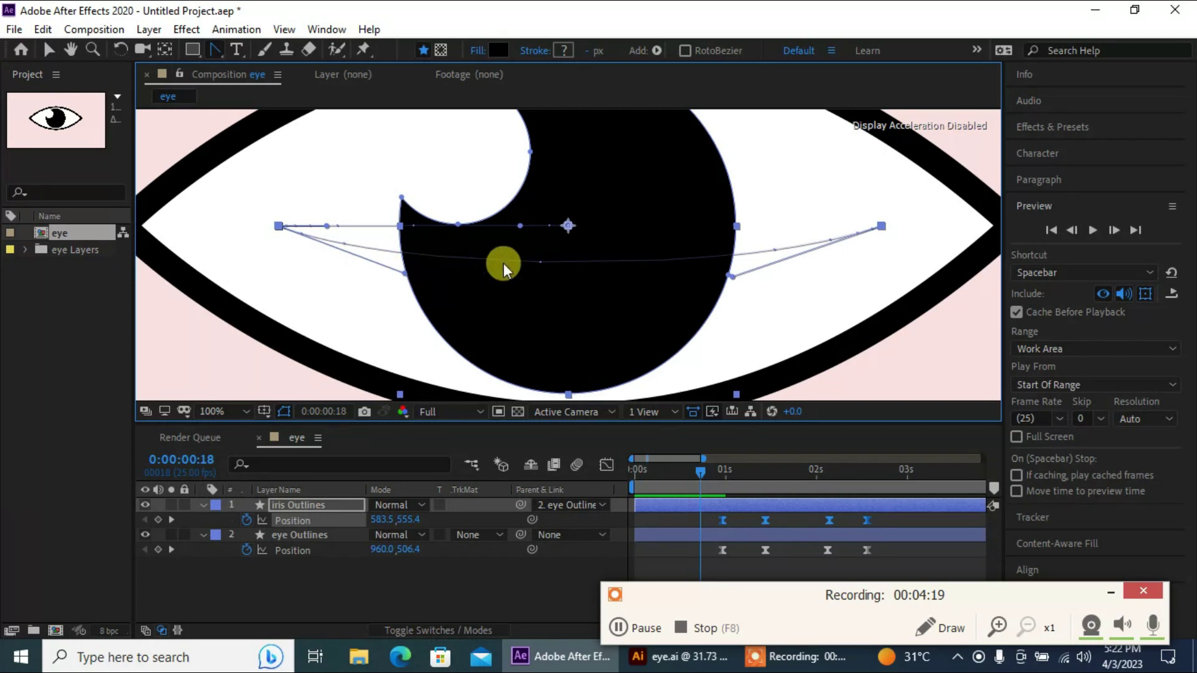
{"action": "key", "text": "comma"}
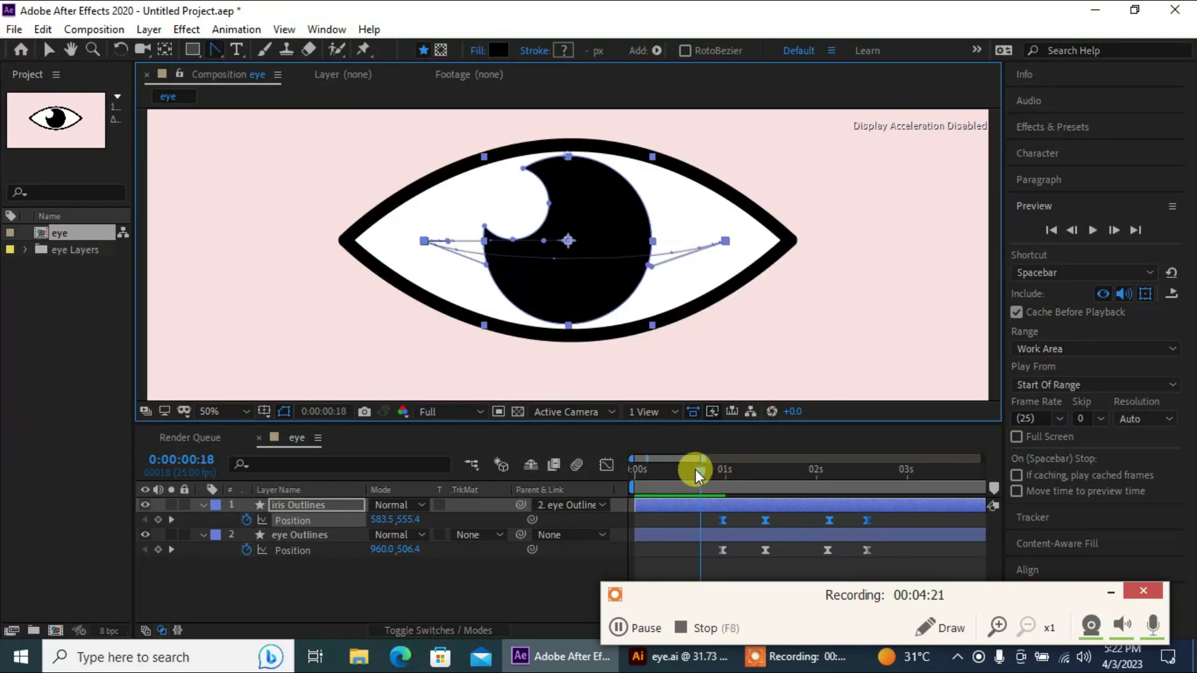
{"action": "left_click_drag", "start_coordinate": [694, 469], "coordinate": [720, 474]}
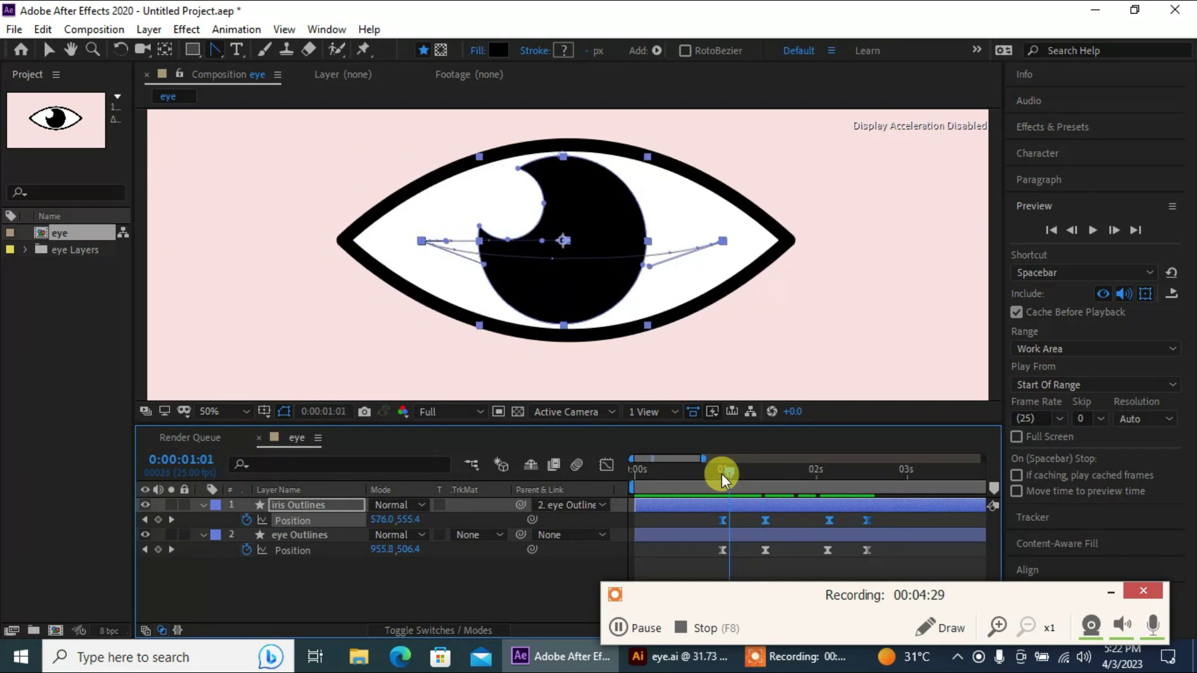
Bend the eye outline's motion path near its first keyframe at 200% zoom, then scrub to check.
{"action": "left_click", "coordinate": [292, 548]}
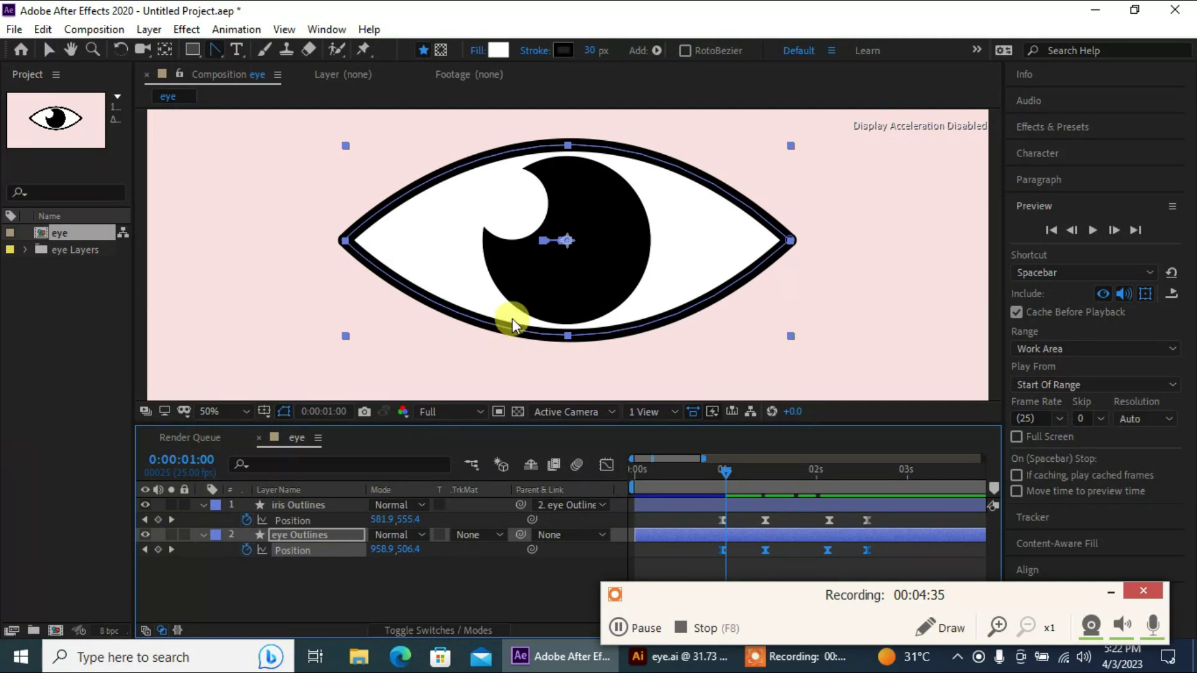
{"action": "key", "text": "period"}
{"action": "key", "text": "period"}
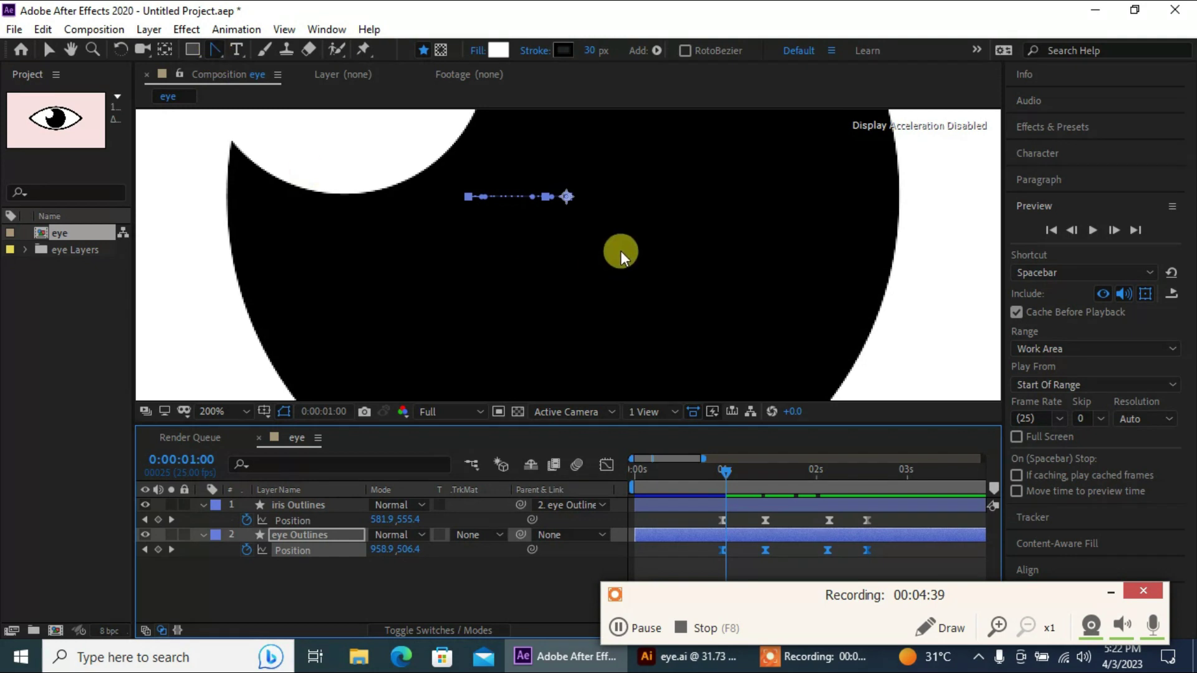
{"action": "left_click", "coordinate": [522, 206]}
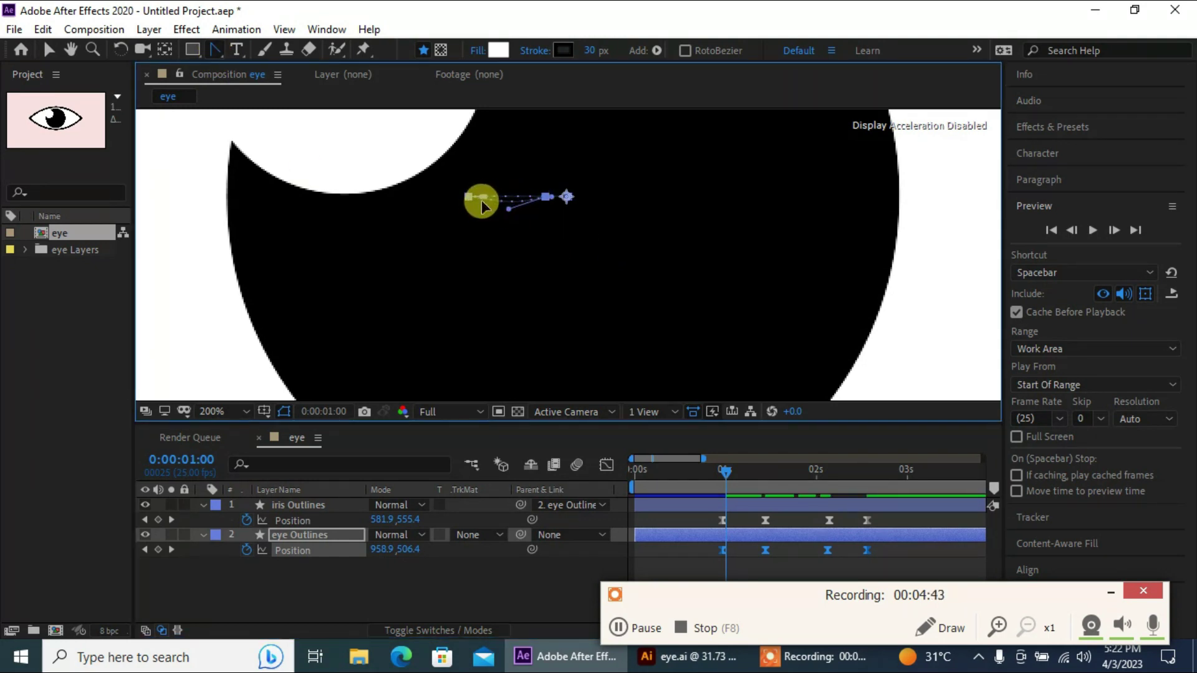
{"action": "left_click_drag", "start_coordinate": [482, 201], "coordinate": [509, 214]}
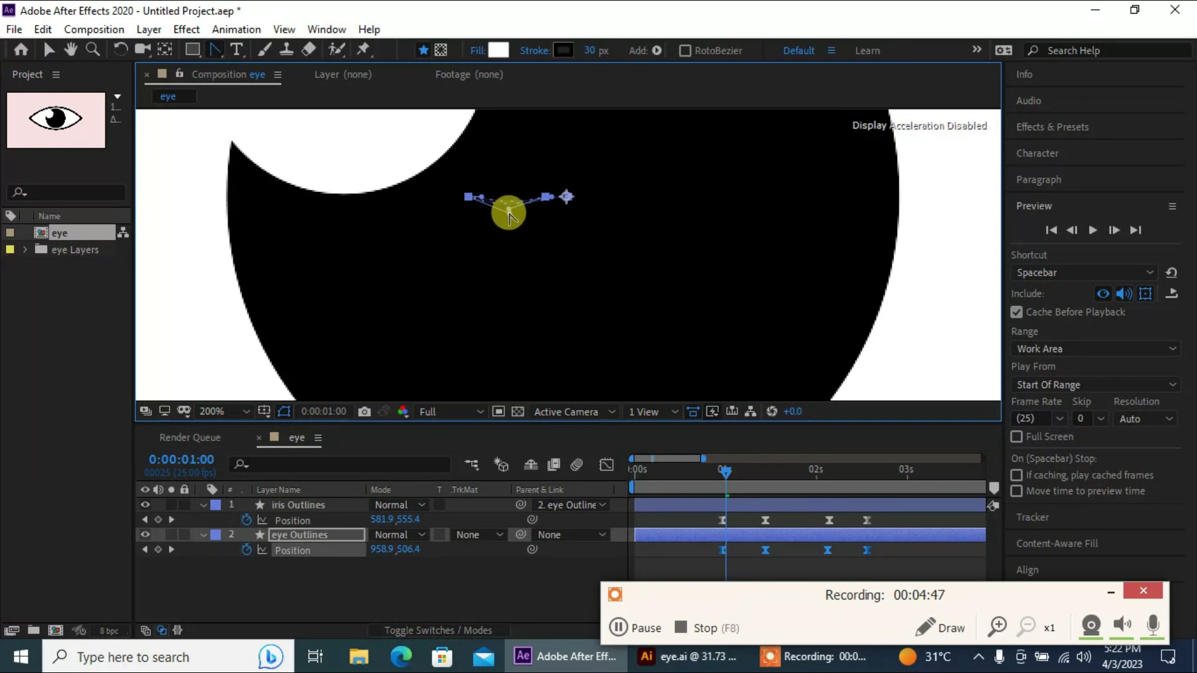
{"action": "scroll", "coordinate": [509, 211], "scroll_direction": "down", "scroll_amount": 4}
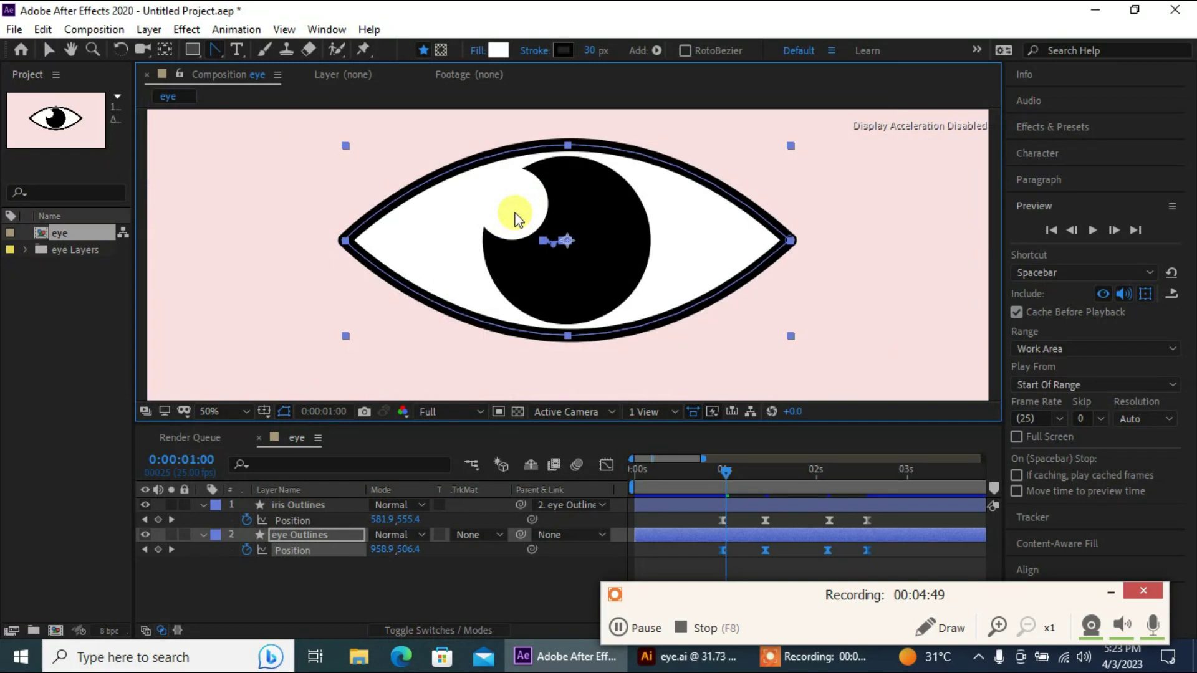
{"action": "left_click", "coordinate": [50, 51]}
{"action": "scroll", "coordinate": [597, 223], "scroll_direction": "down", "scroll_amount": 2}
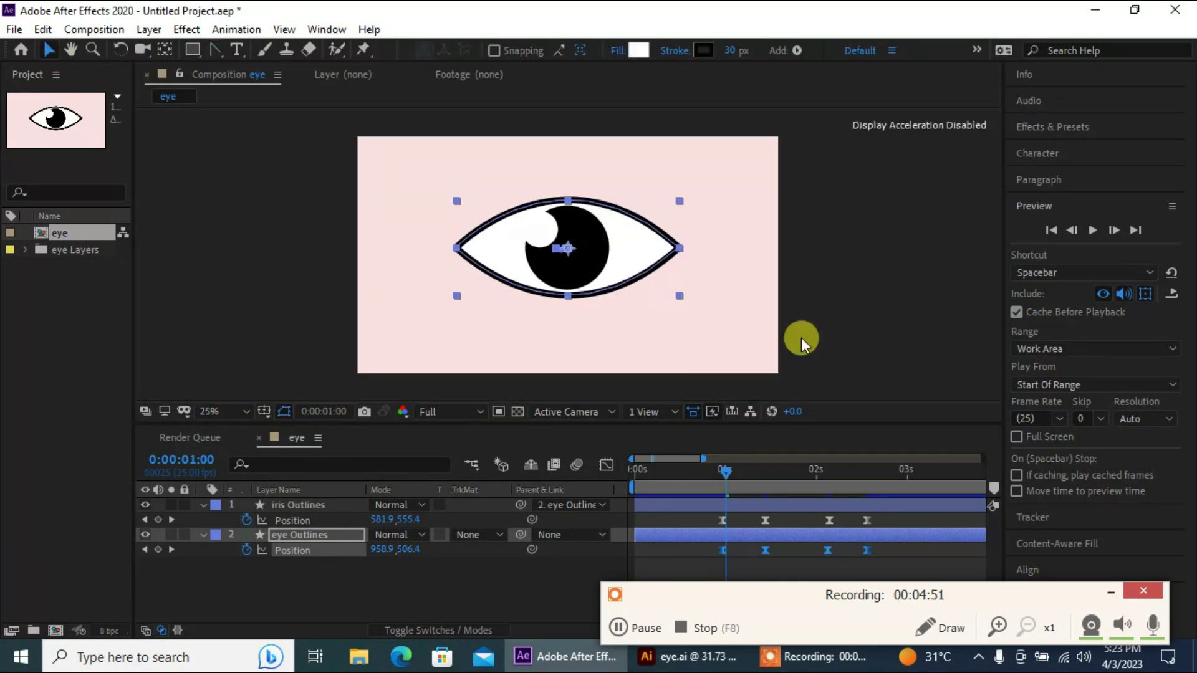
{"action": "left_click", "coordinate": [897, 267]}
{"action": "left_click_drag", "start_coordinate": [732, 475], "coordinate": [887, 480]}
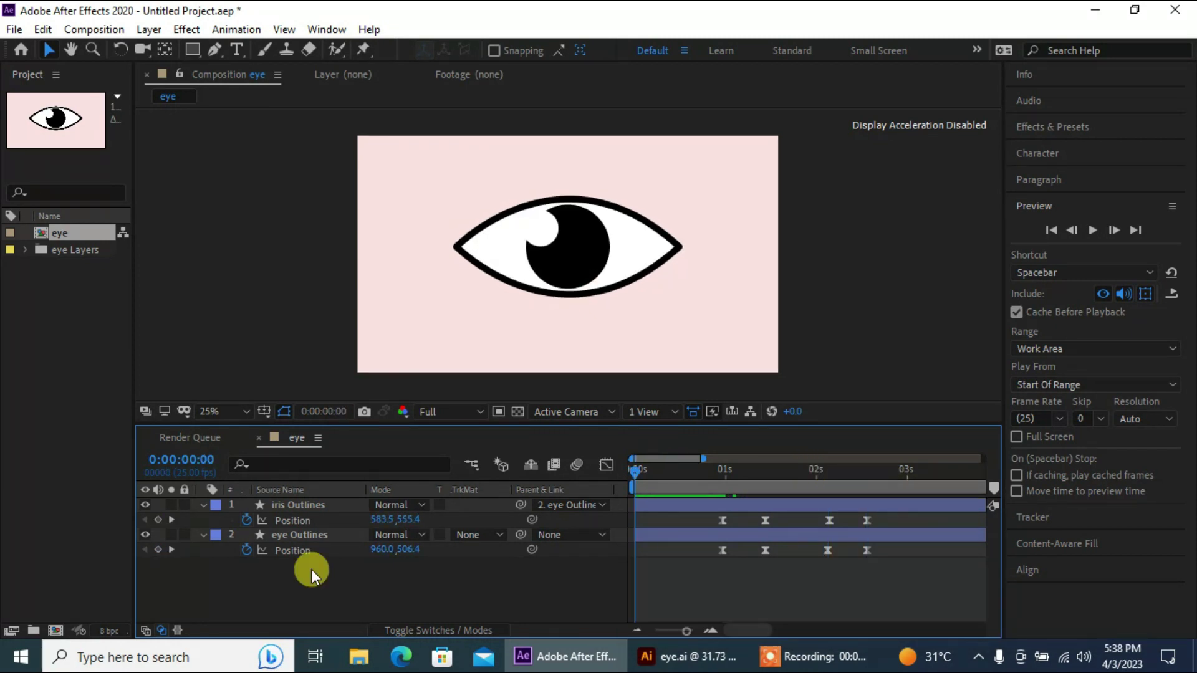
Hide the Position properties of both layers and deselect them.
{"action": "left_click", "coordinate": [278, 536], "text": "shift"}
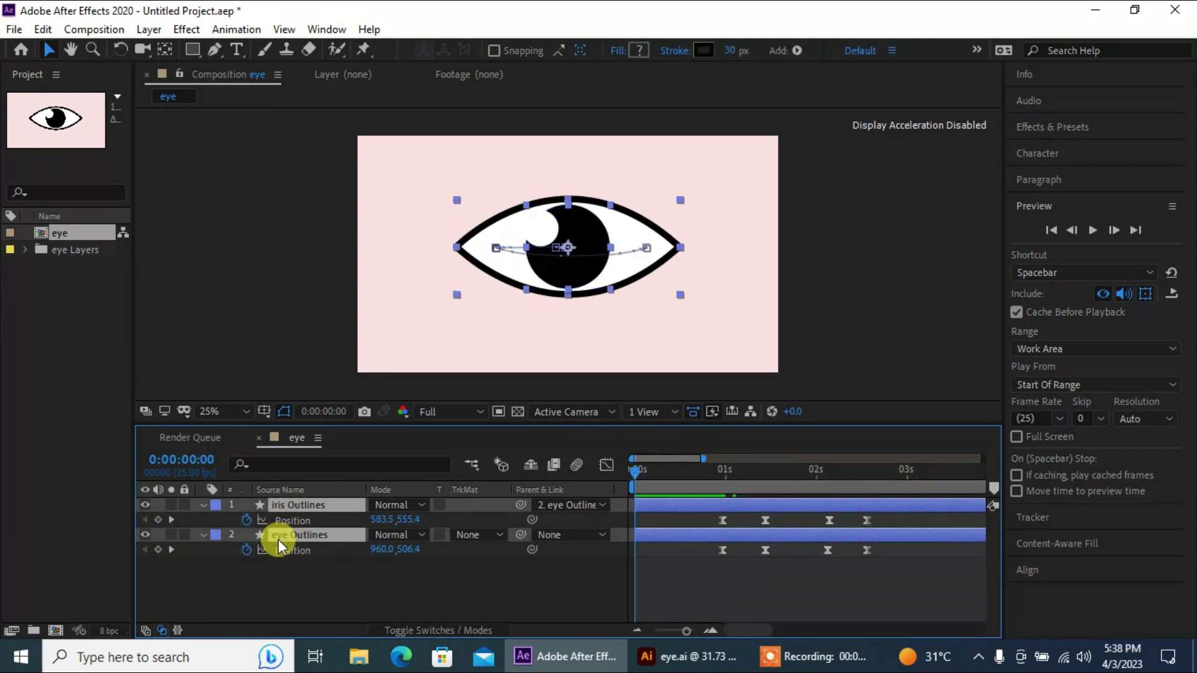
{"action": "key", "text": "p"}
{"action": "left_click", "coordinate": [278, 541]}
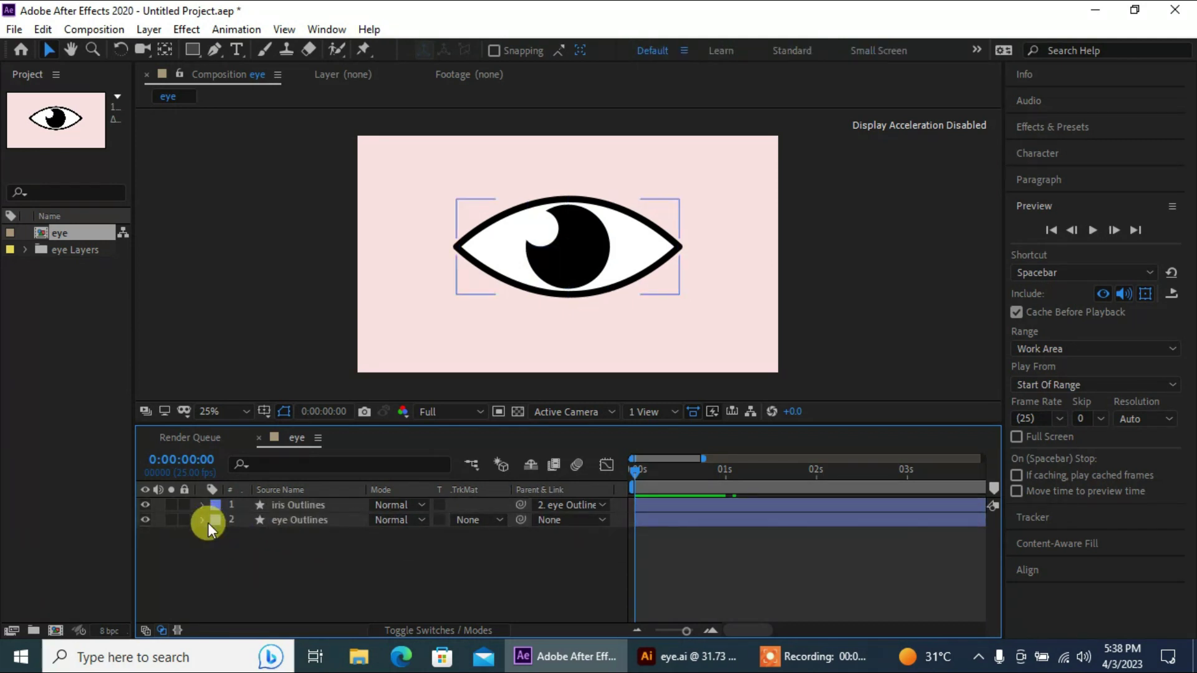
Reveal eye Outlines > Contents > Group 1 > Path 1 and set a Path keyframe at 0:00:00:00.
{"action": "left_click", "coordinate": [201, 521]}
{"action": "left_click", "coordinate": [218, 535]}
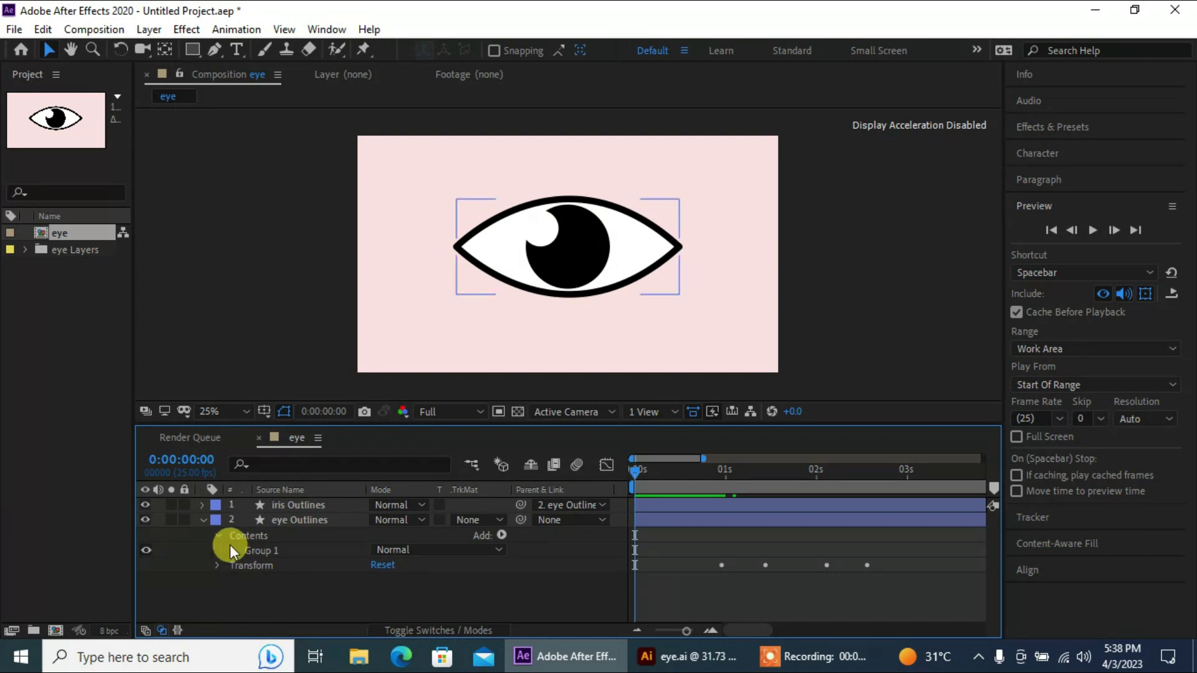
{"action": "left_click", "coordinate": [231, 549]}
{"action": "left_click", "coordinate": [246, 565]}
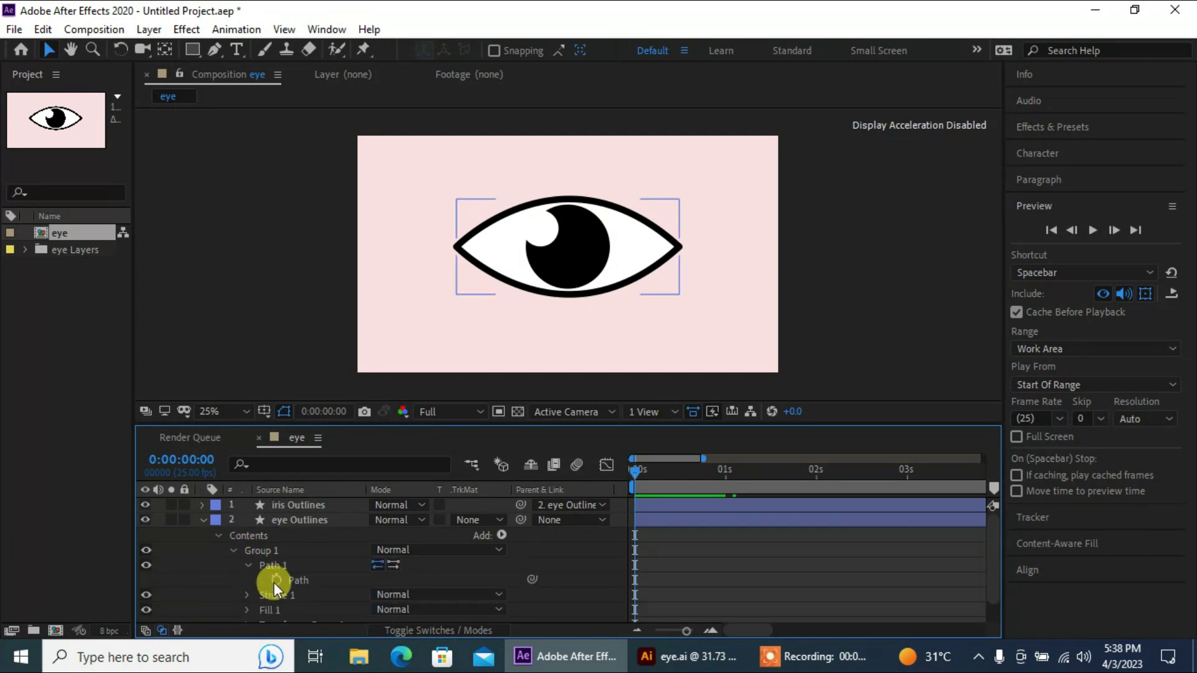
{"action": "left_click", "coordinate": [276, 579]}
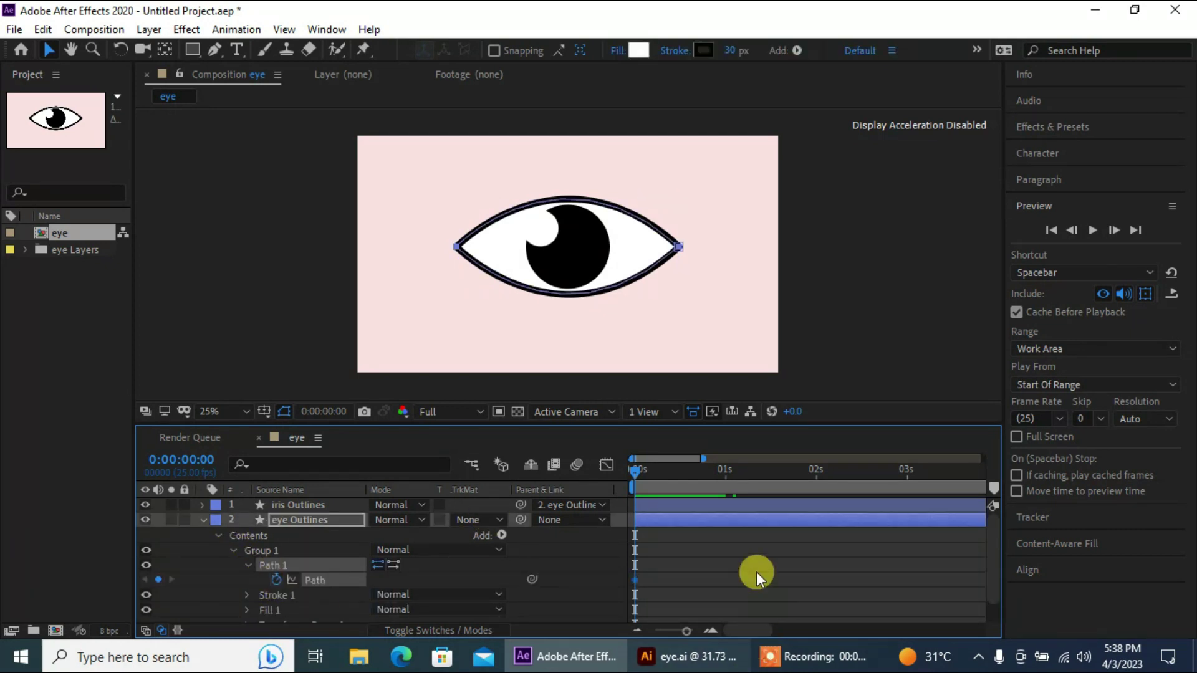
At a later mid-point time, pull the upper and lower lids together so the eye closes.
{"action": "left_click_drag", "start_coordinate": [656, 470], "coordinate": [679, 481]}
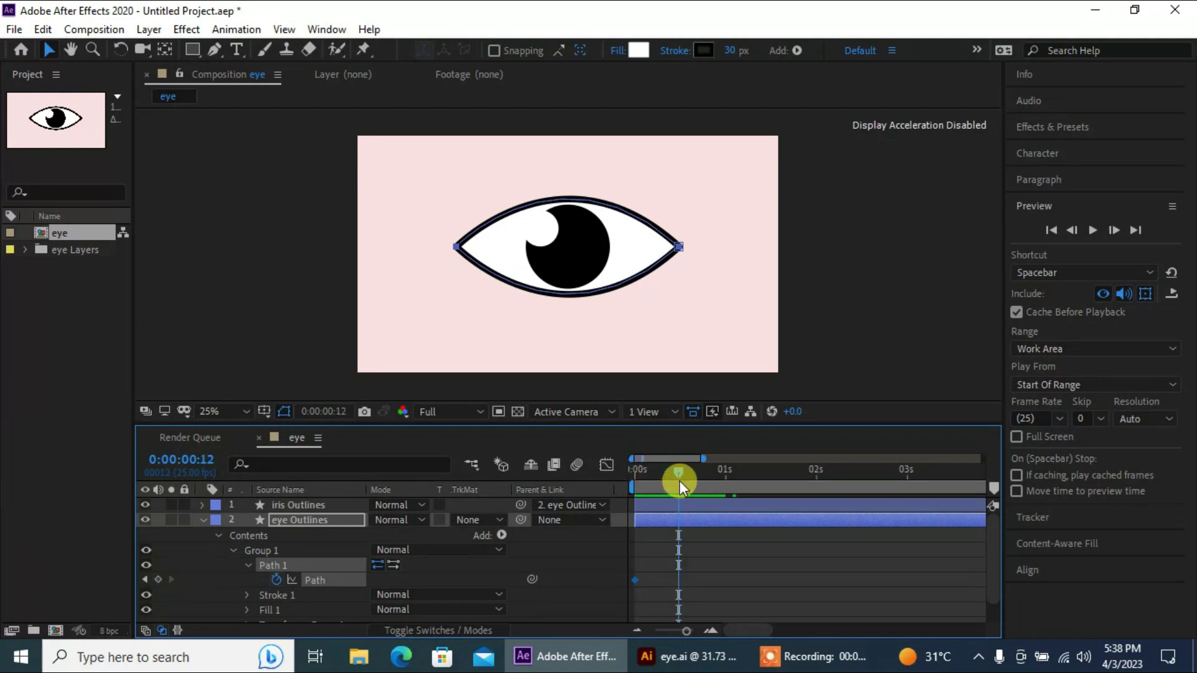
{"action": "left_click", "coordinate": [218, 48]}
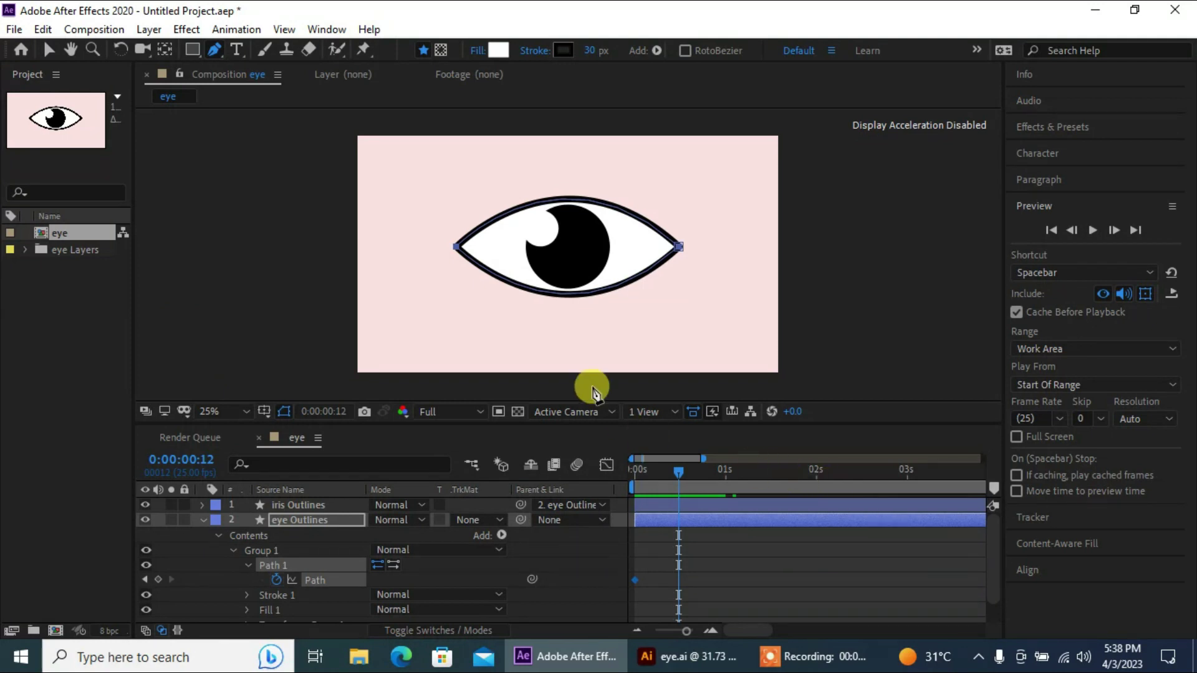
{"action": "left_click", "coordinate": [678, 247]}
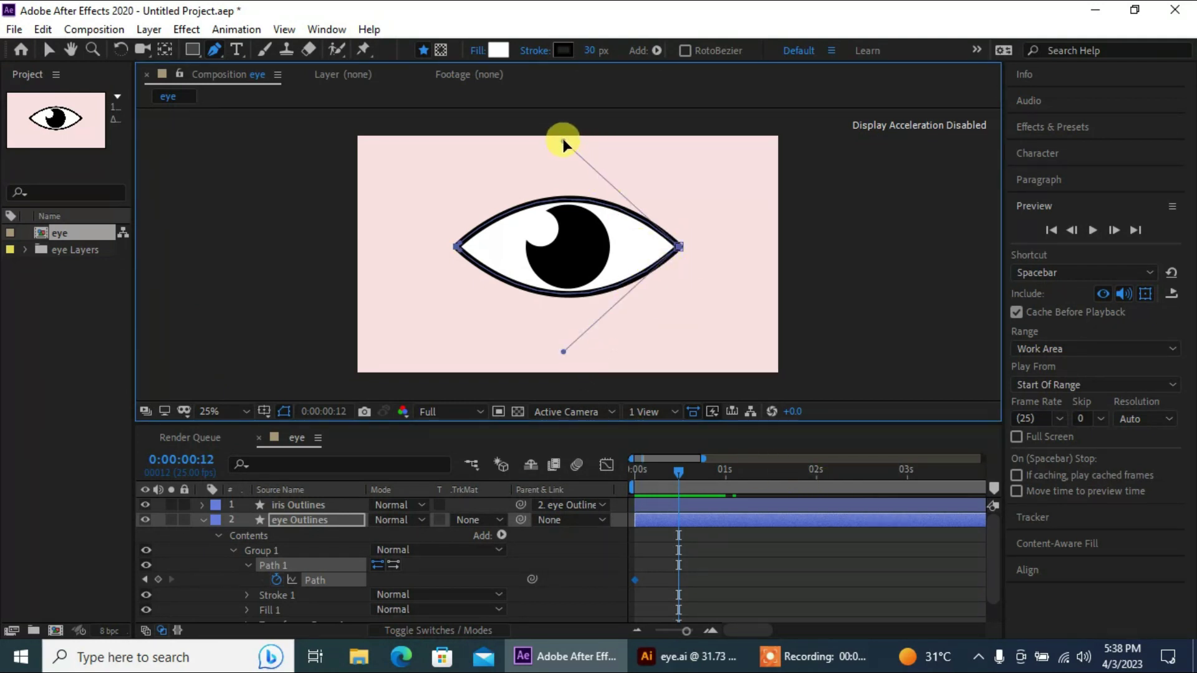
{"action": "left_click_drag", "start_coordinate": [563, 139], "coordinate": [570, 266]}
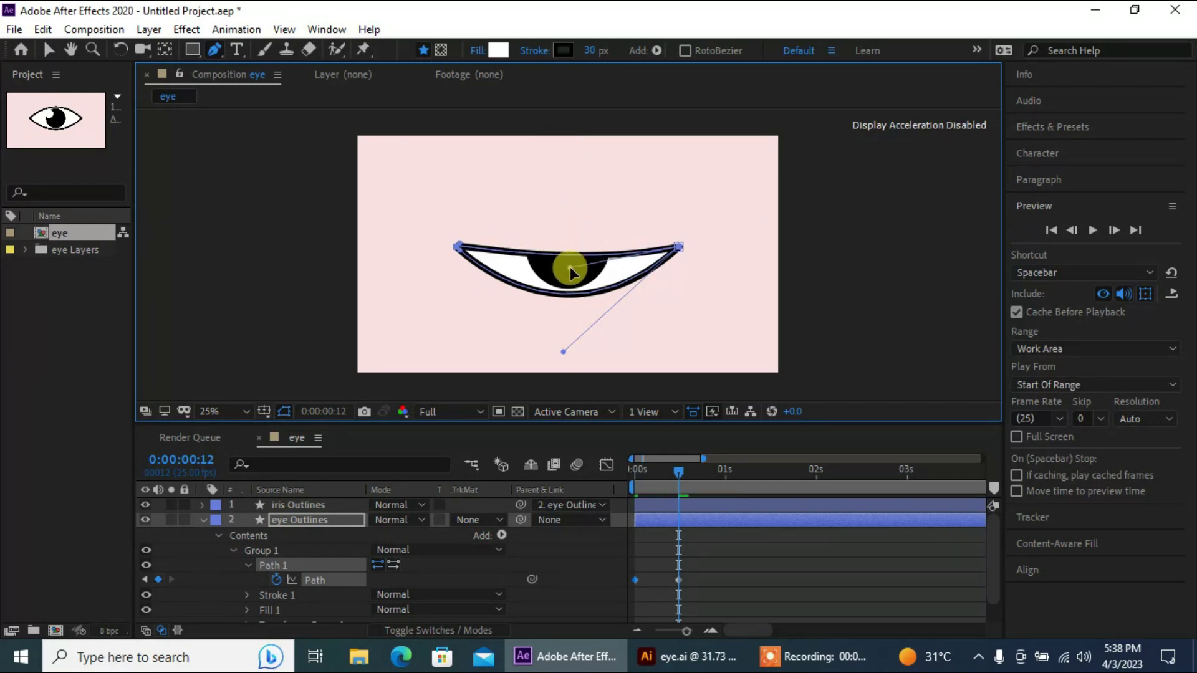
{"action": "left_click_drag", "start_coordinate": [564, 351], "coordinate": [561, 322]}
{"action": "key", "text": "period"}
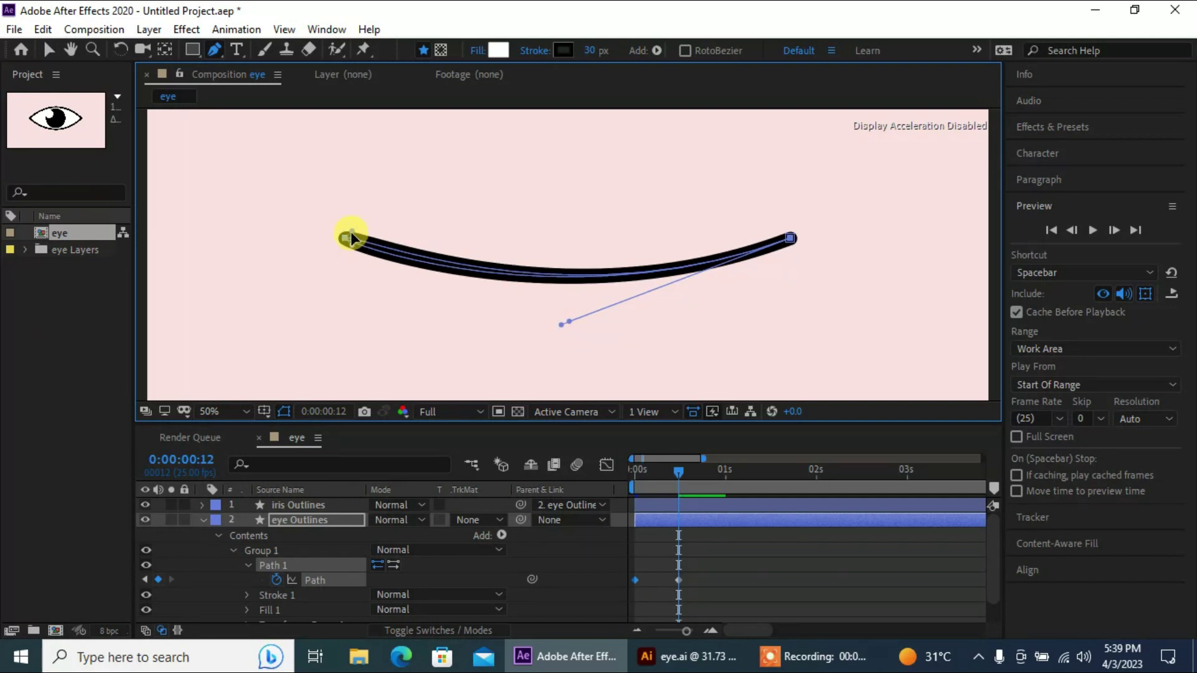
{"action": "left_click", "coordinate": [352, 238]}
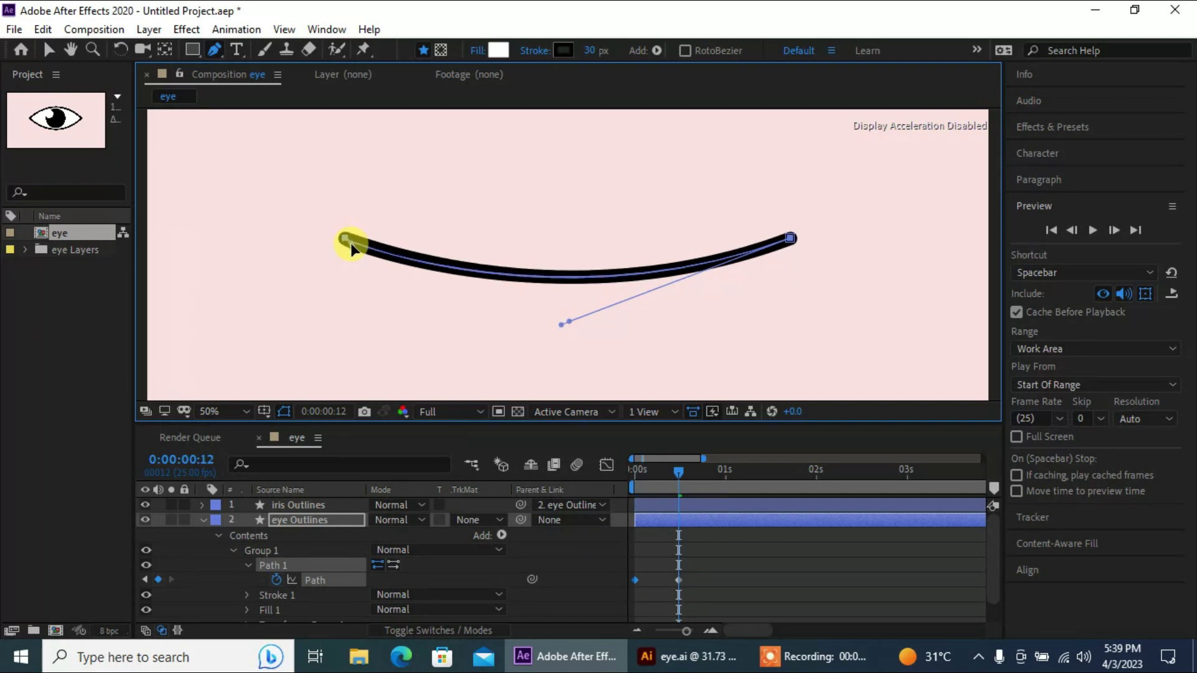
{"action": "left_click", "coordinate": [449, 329]}
{"action": "key", "text": "ctrl+z"}
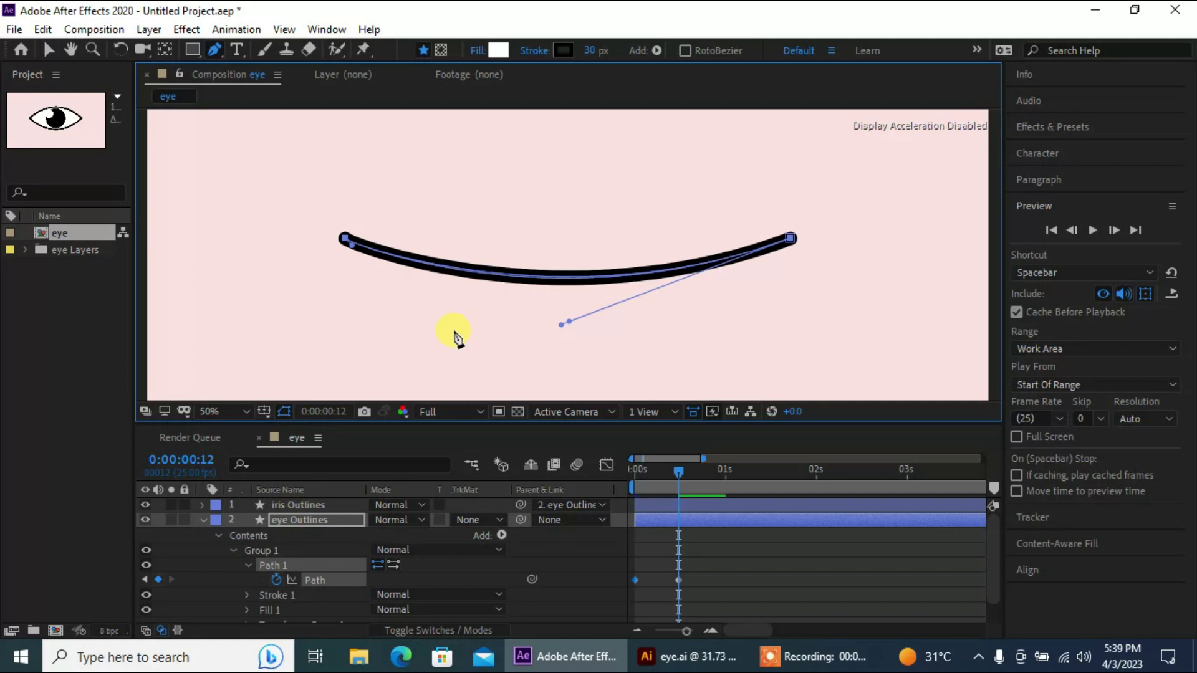
{"action": "key", "text": "comma"}
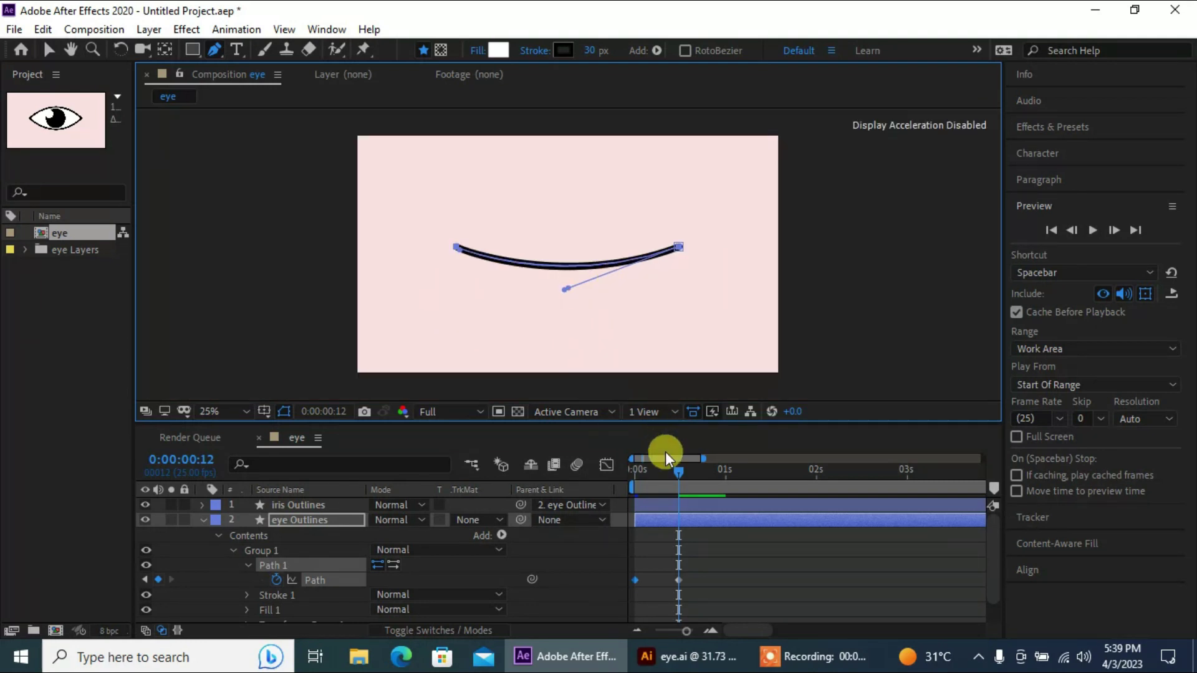
Paste the open-eye shape as a Path keyframe at 0:00:01:00, then scrub to check the blink.
{"action": "left_click_drag", "start_coordinate": [679, 475], "coordinate": [728, 488]}
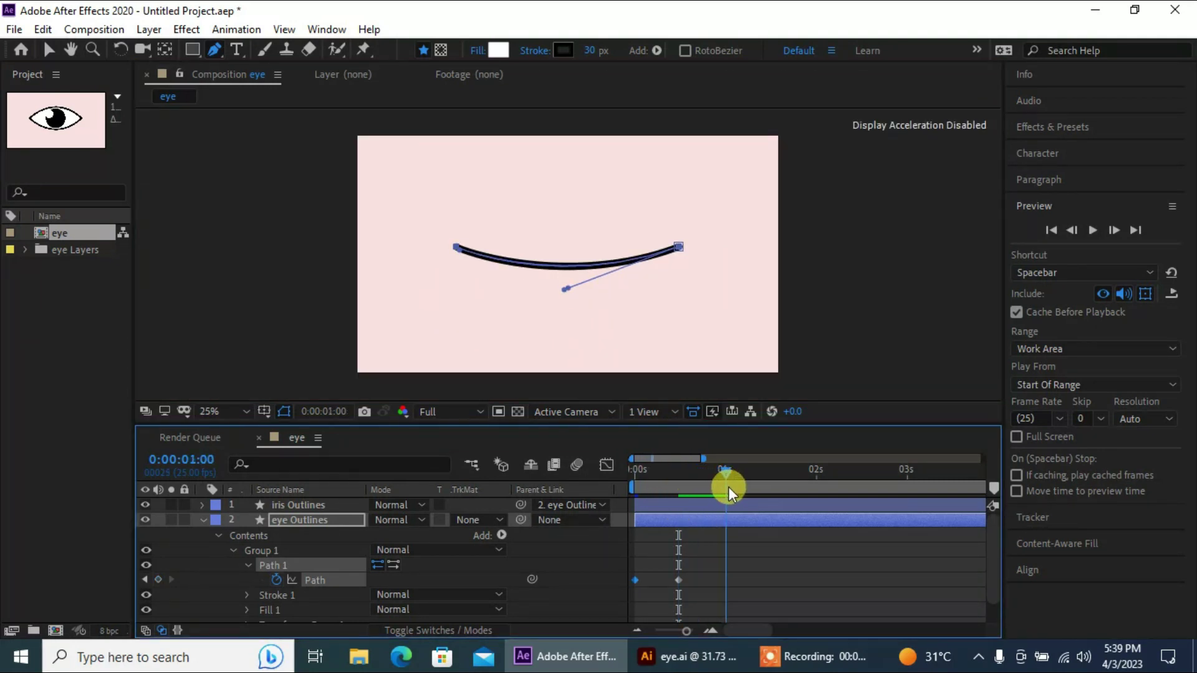
{"action": "left_click_drag", "start_coordinate": [617, 555], "coordinate": [620, 596]}
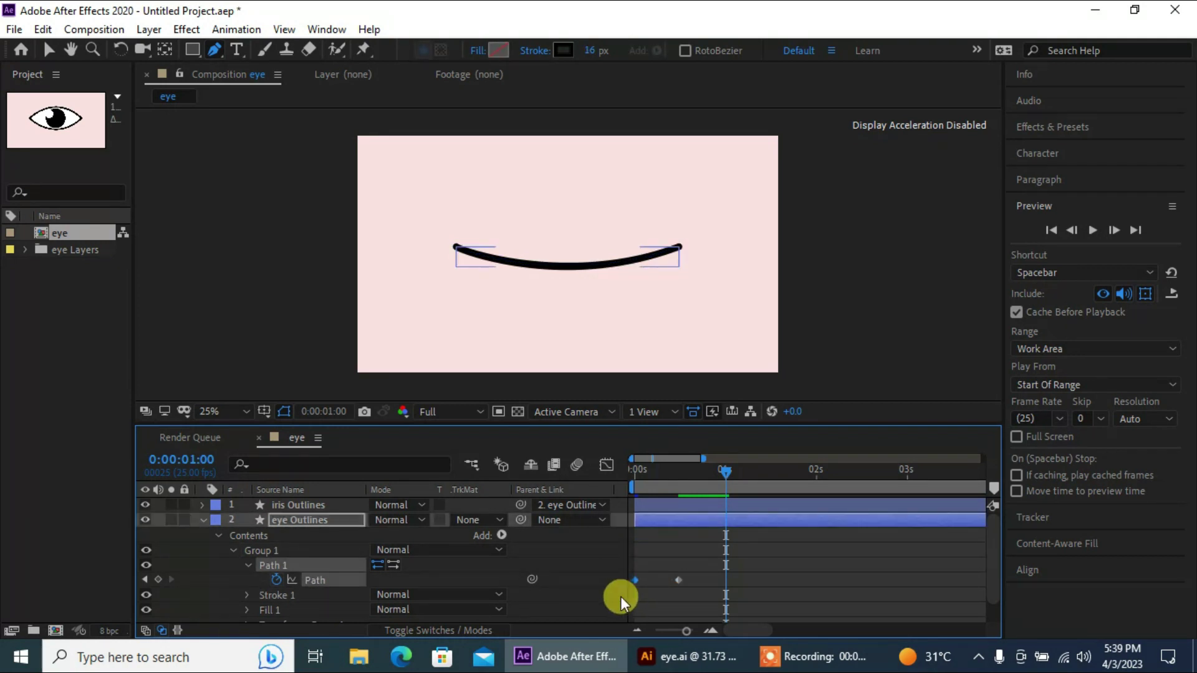
{"action": "key", "text": "ctrl+v"}
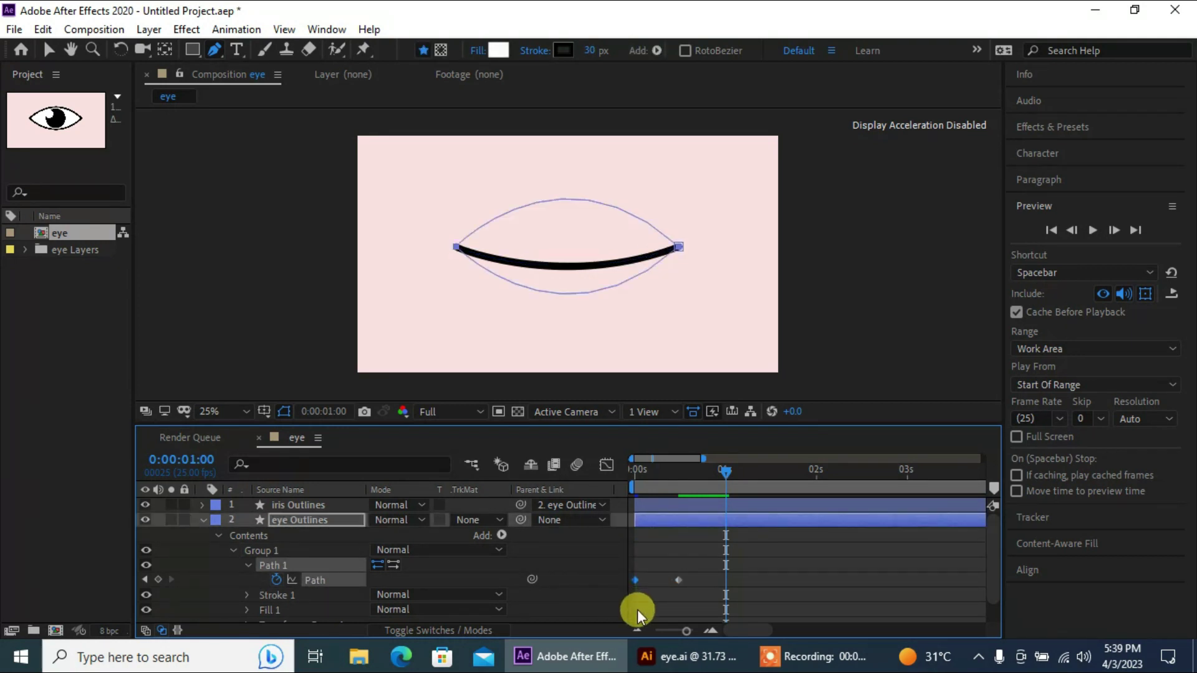
{"action": "left_click", "coordinate": [48, 49]}
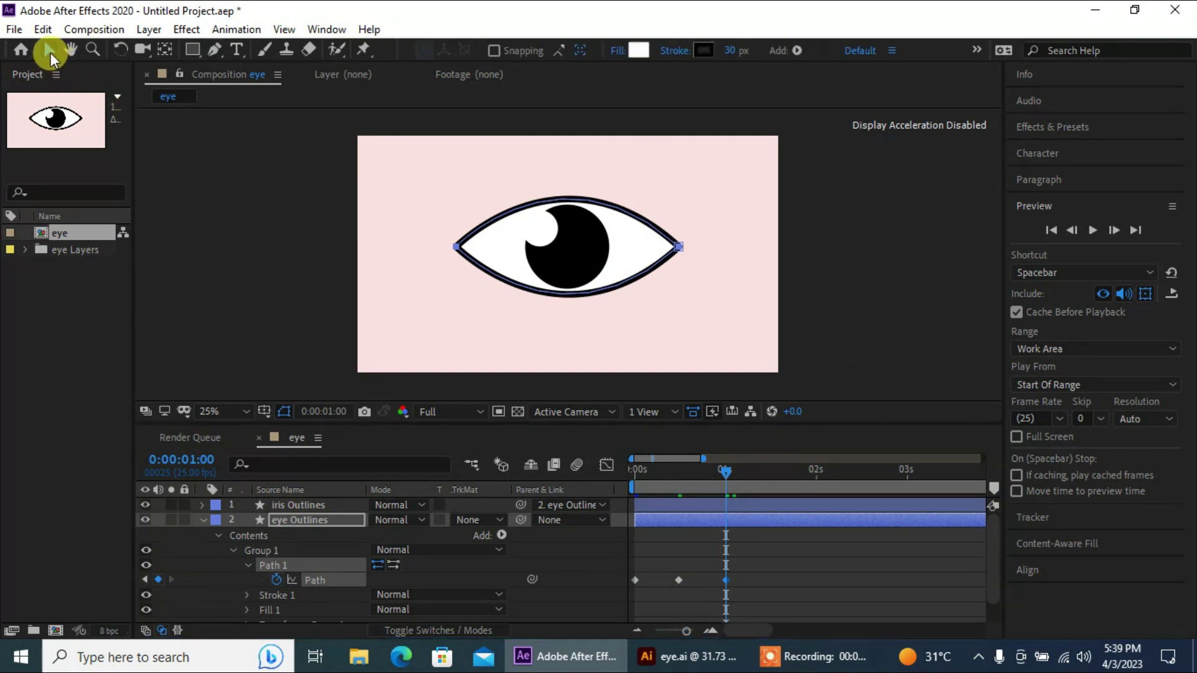
{"action": "left_click", "coordinate": [255, 262]}
{"action": "left_click", "coordinate": [783, 388]}
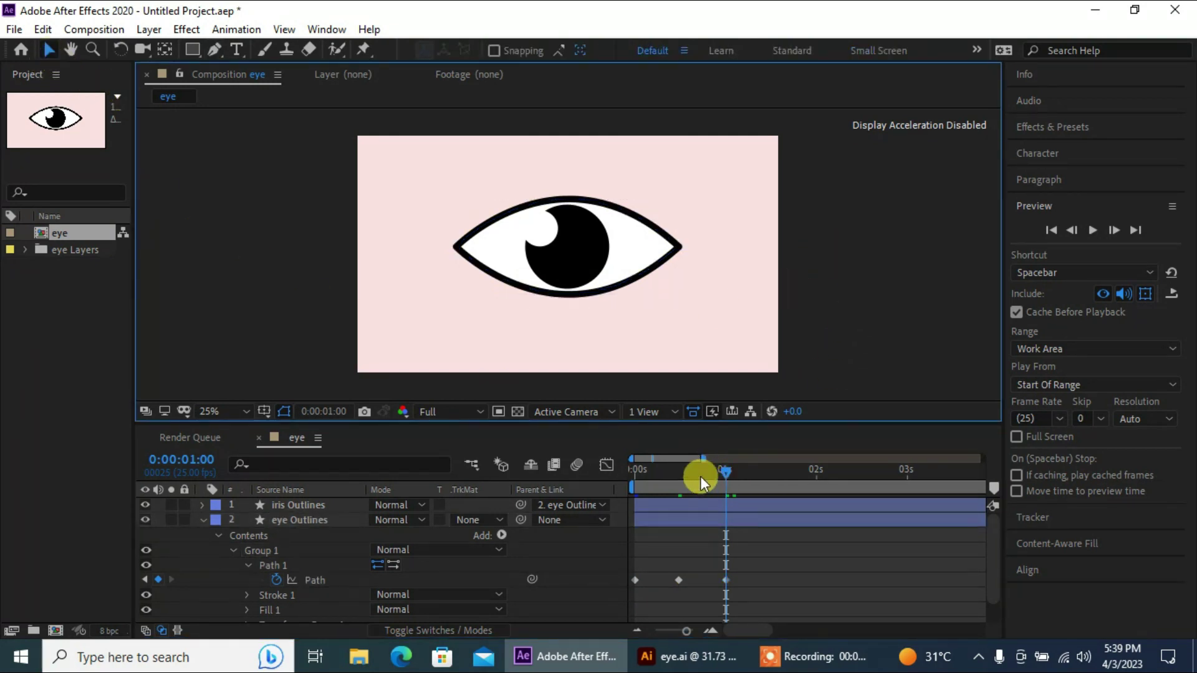
{"action": "left_click_drag", "start_coordinate": [701, 476], "coordinate": [764, 603]}
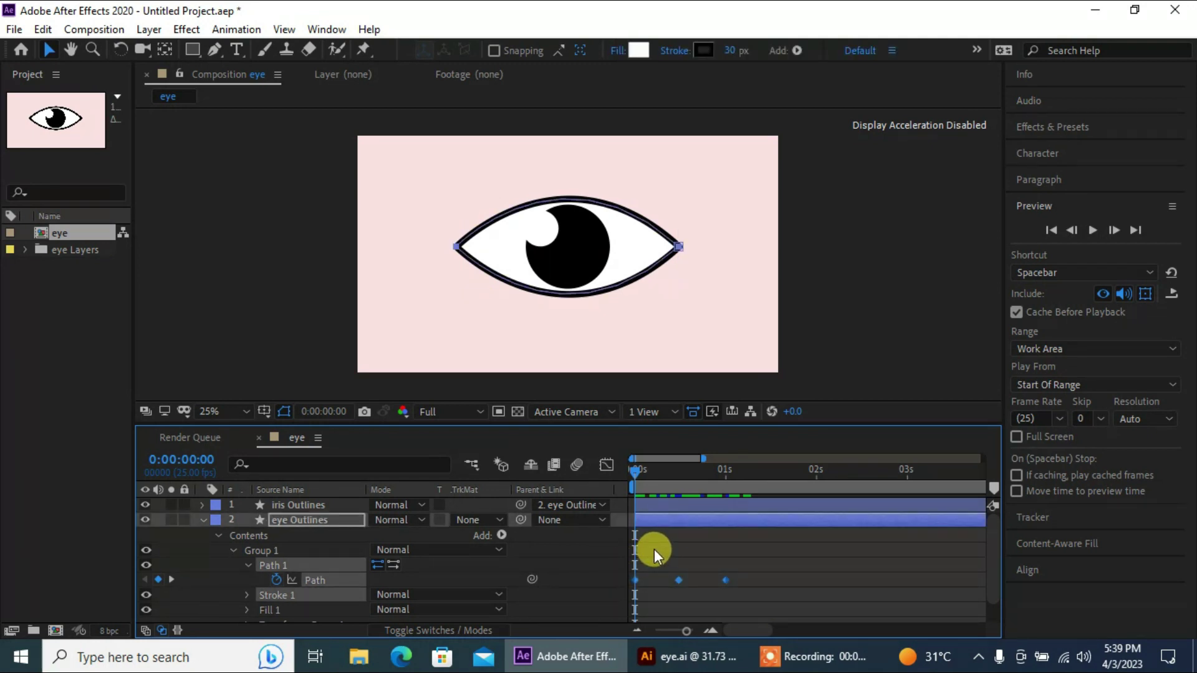
Apply Keyframe Assistant > Easy Ease to the three blink Path keyframes.
{"action": "right_click", "coordinate": [727, 584]}
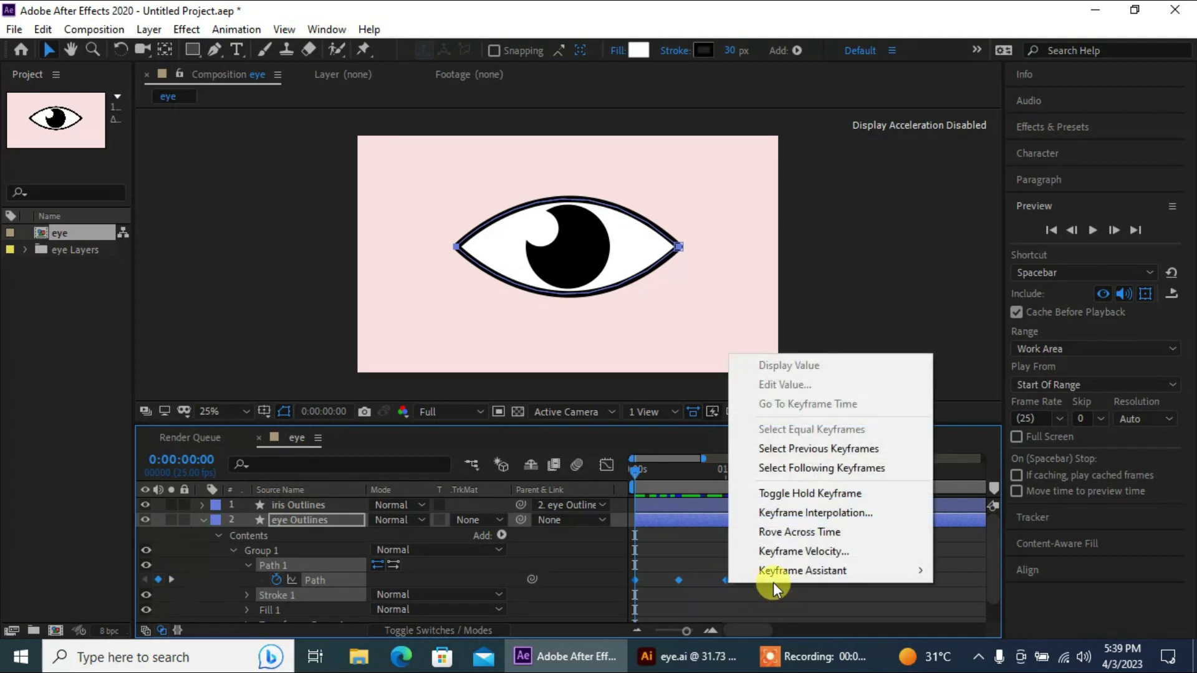
{"action": "mouse_move", "coordinate": [776, 577]}
{"action": "left_click", "coordinate": [492, 456]}
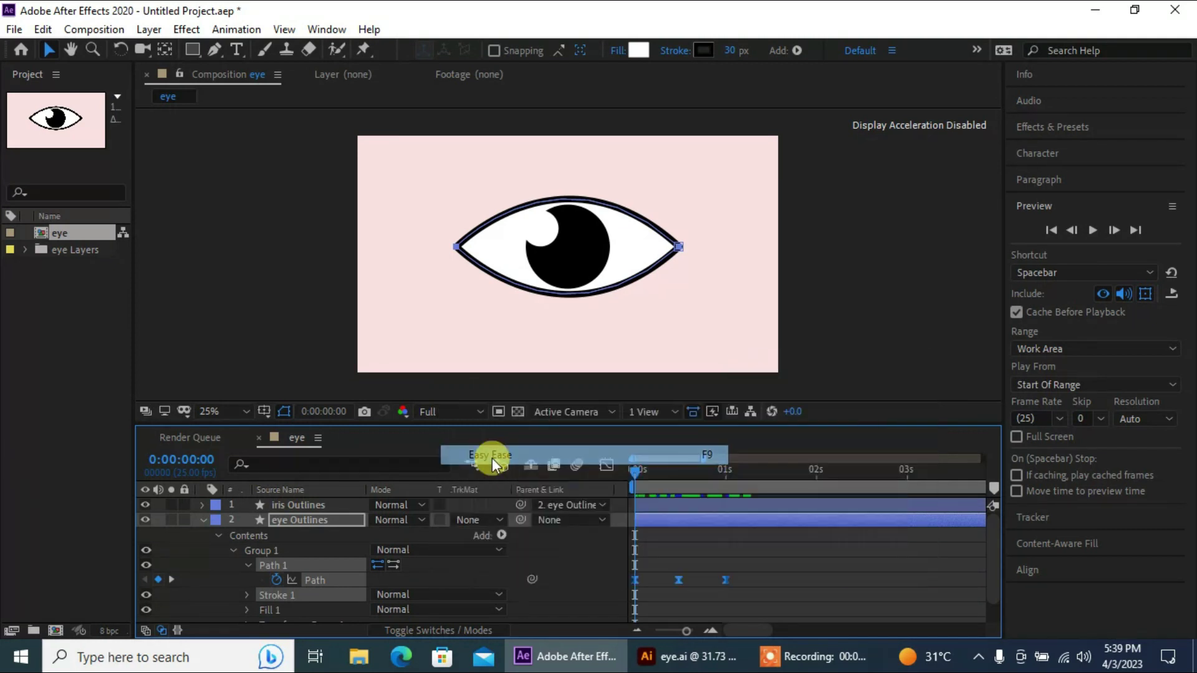
Drag the influence handles inward in the Graph Editor to steepen the blink's speed peaks.
{"action": "left_click", "coordinate": [603, 468]}
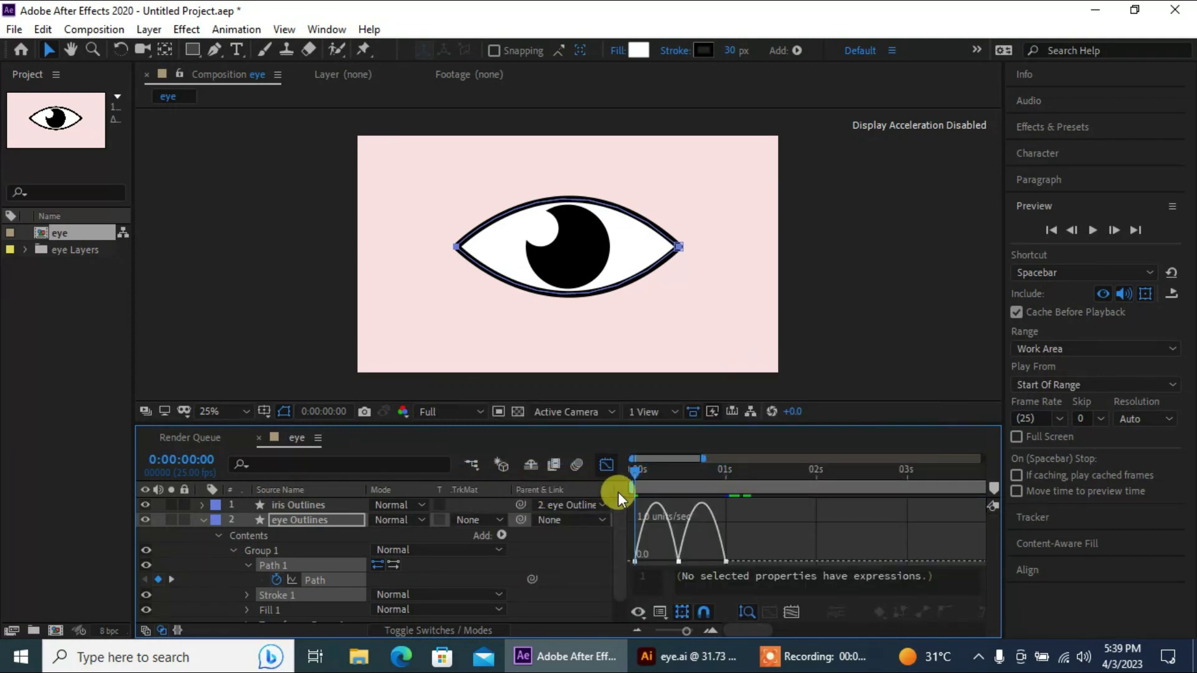
{"action": "left_click_drag", "start_coordinate": [770, 529], "coordinate": [503, 604]}
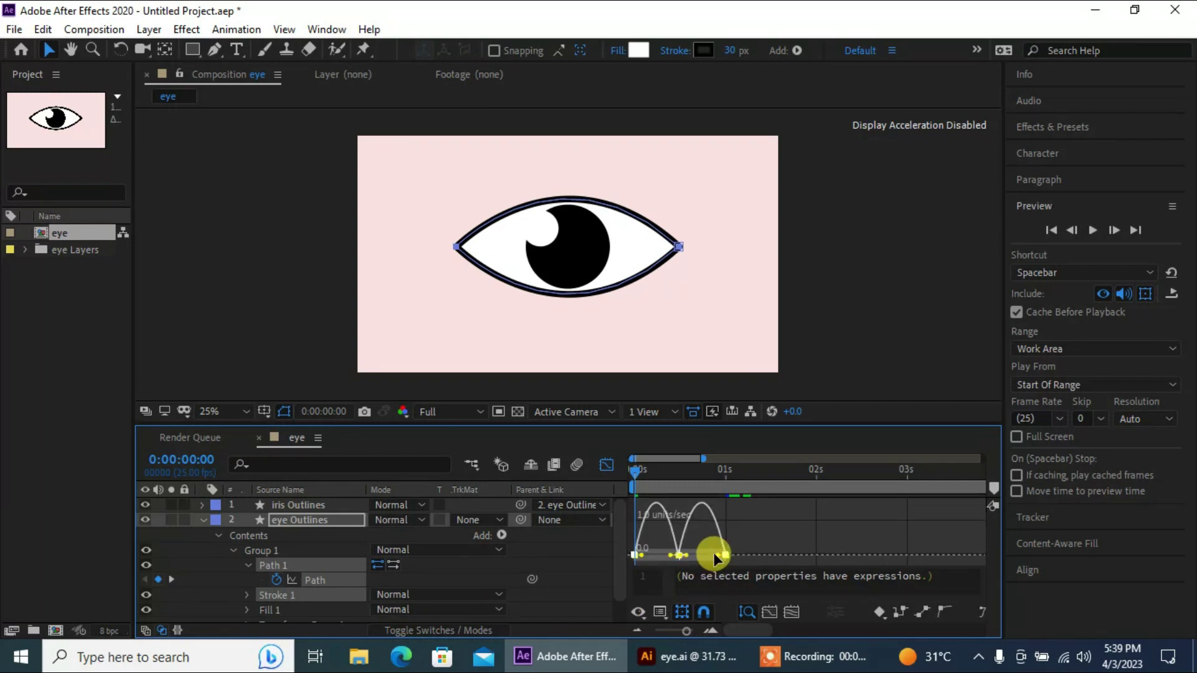
{"action": "left_click_drag", "start_coordinate": [713, 553], "coordinate": [660, 558]}
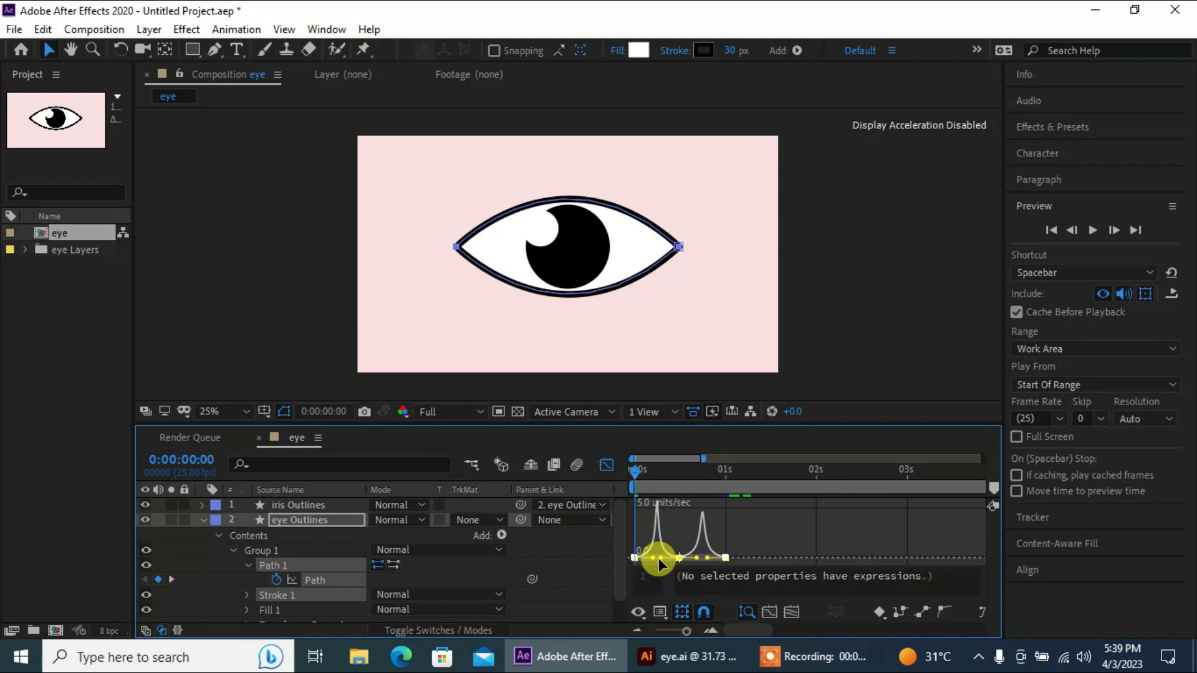
{"action": "left_click", "coordinate": [610, 468]}
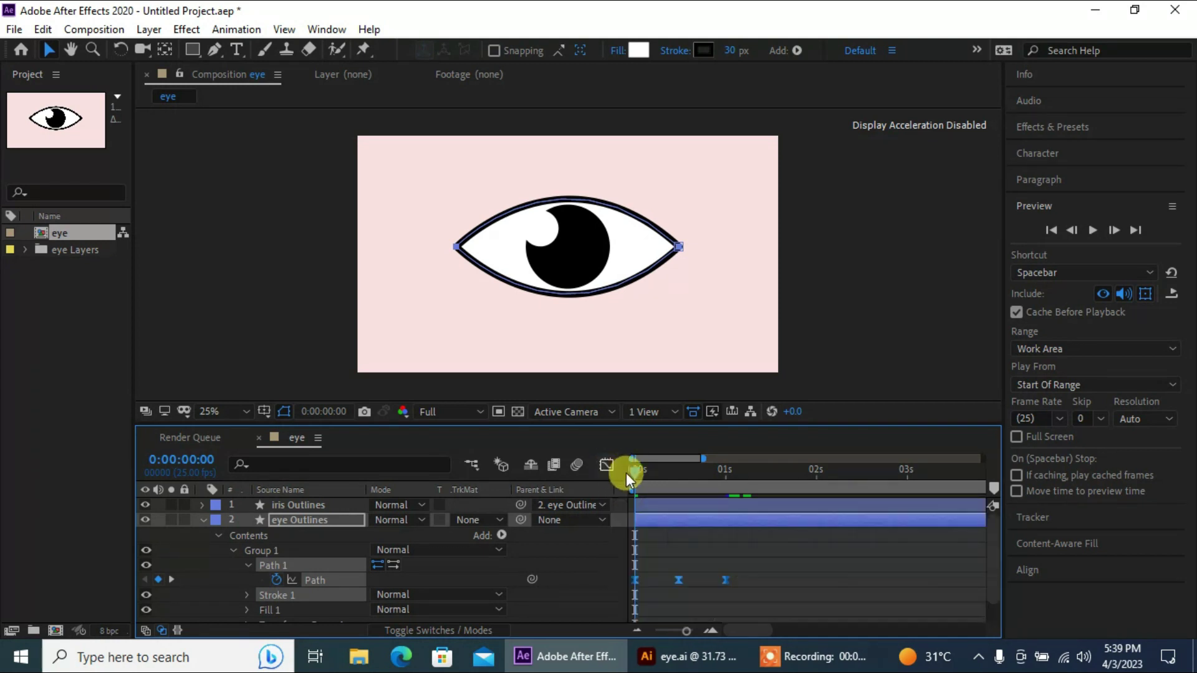
Preview the animation, stop near frame 20, and collapse the eye Outlines layer.
{"action": "left_click", "coordinate": [773, 379]}
{"action": "key", "text": "space"}
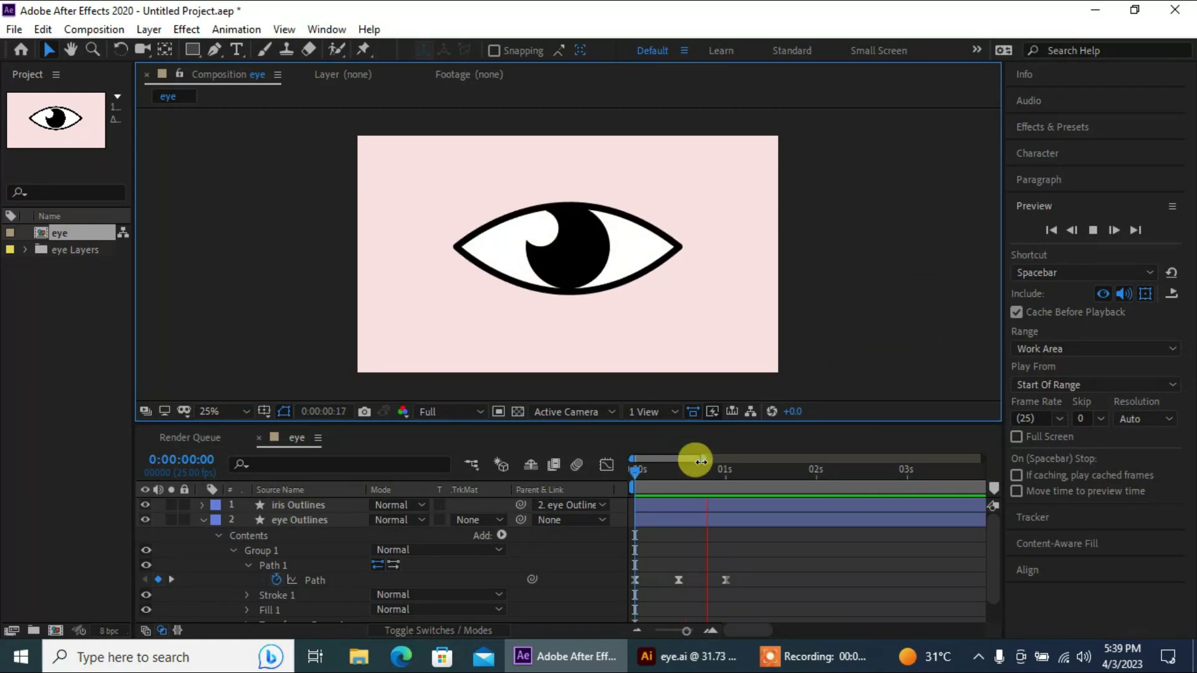
{"action": "left_click_drag", "start_coordinate": [645, 476], "coordinate": [578, 524]}
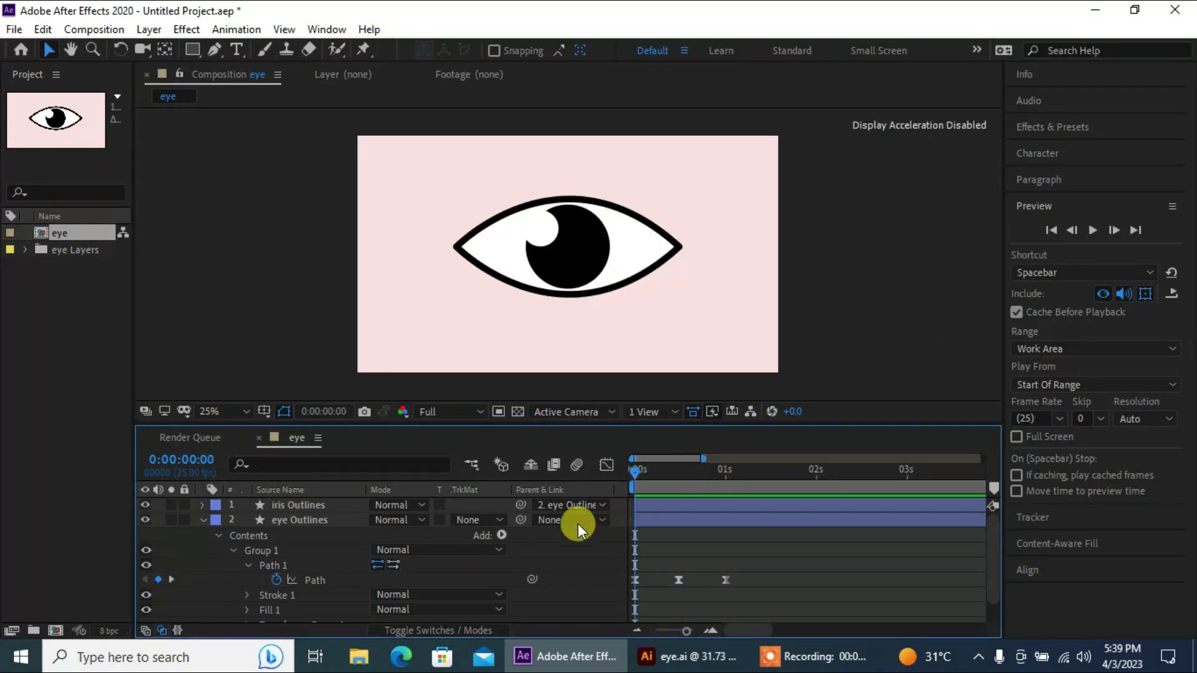
{"action": "left_click", "coordinate": [201, 521]}
Show only the animated properties of the iris and eye Outlines layers with U.
{"action": "left_click", "coordinate": [794, 664]}
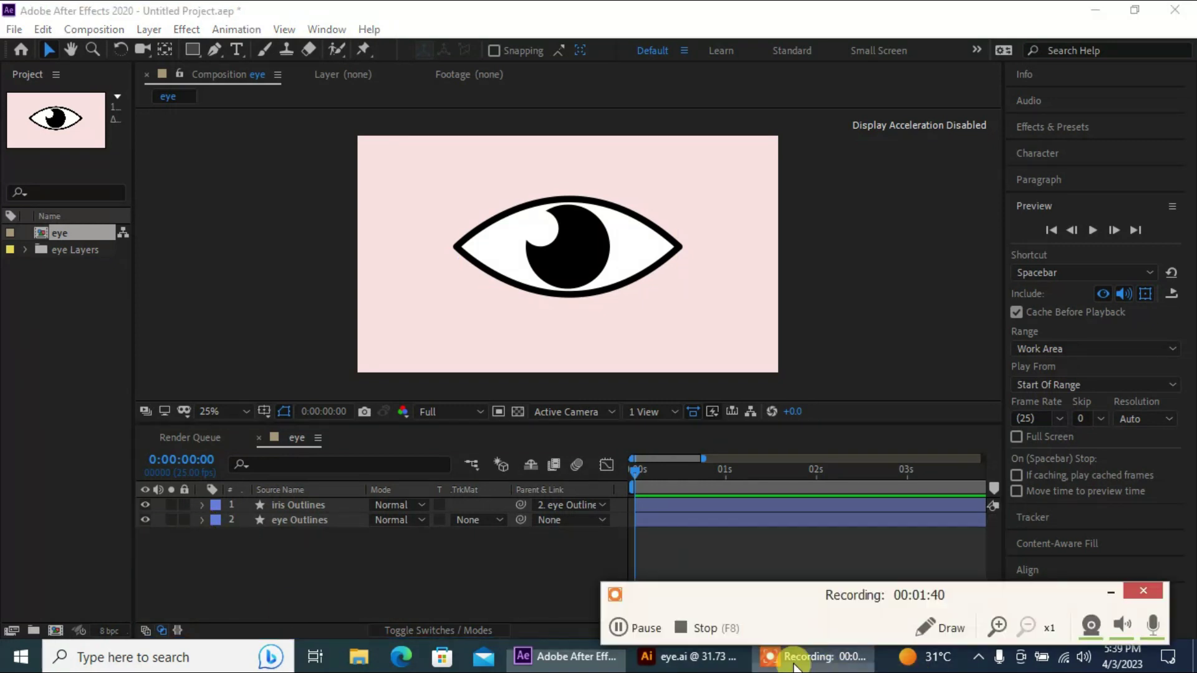
{"action": "left_click", "coordinate": [619, 628]}
{"action": "left_click", "coordinate": [618, 628]}
{"action": "left_click", "coordinate": [305, 518]}
{"action": "left_click", "coordinate": [299, 504]}
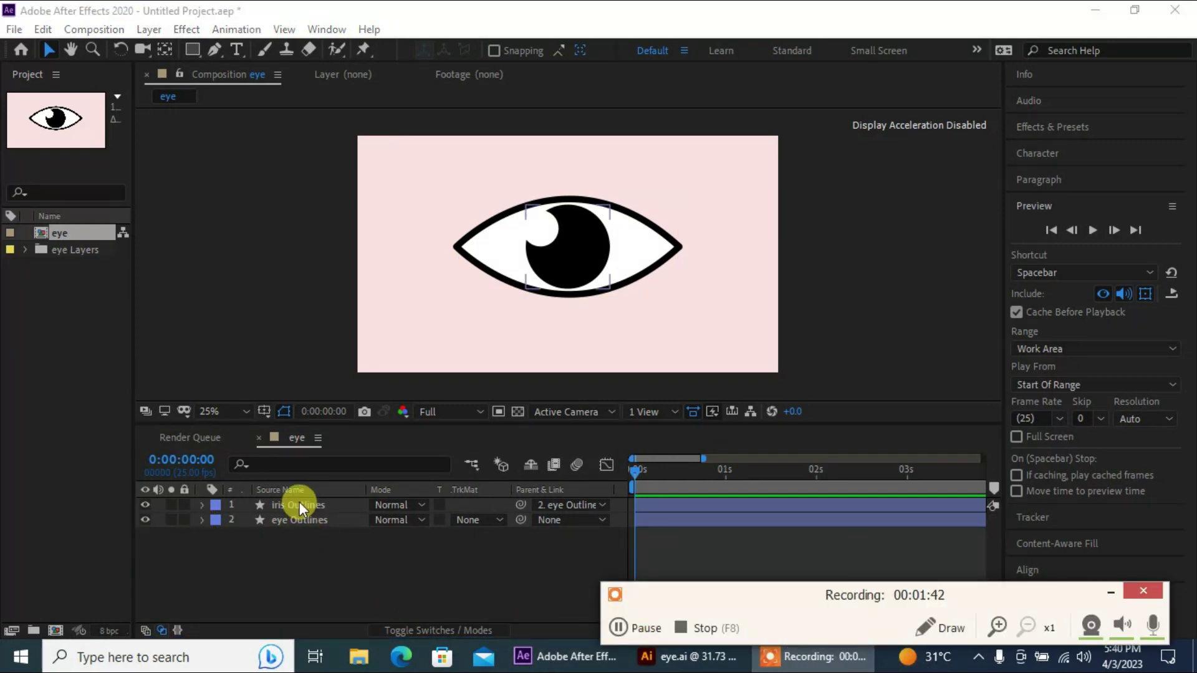
{"action": "left_click", "coordinate": [298, 520], "text": "shift"}
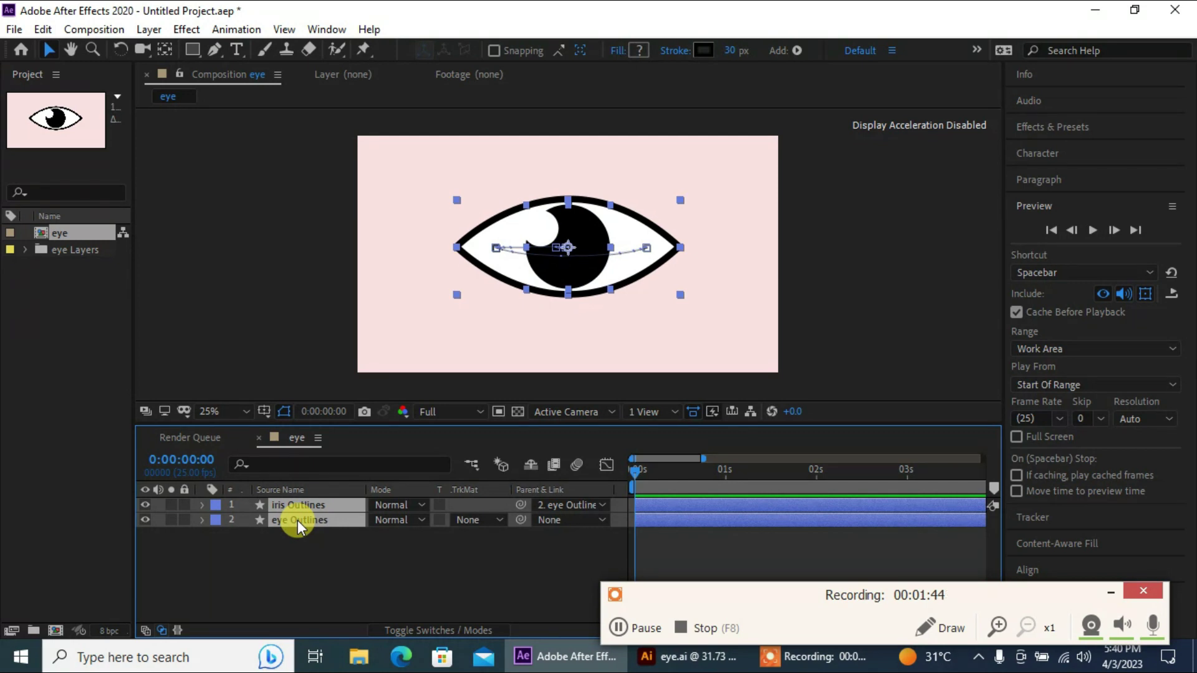
{"action": "key", "text": "u"}
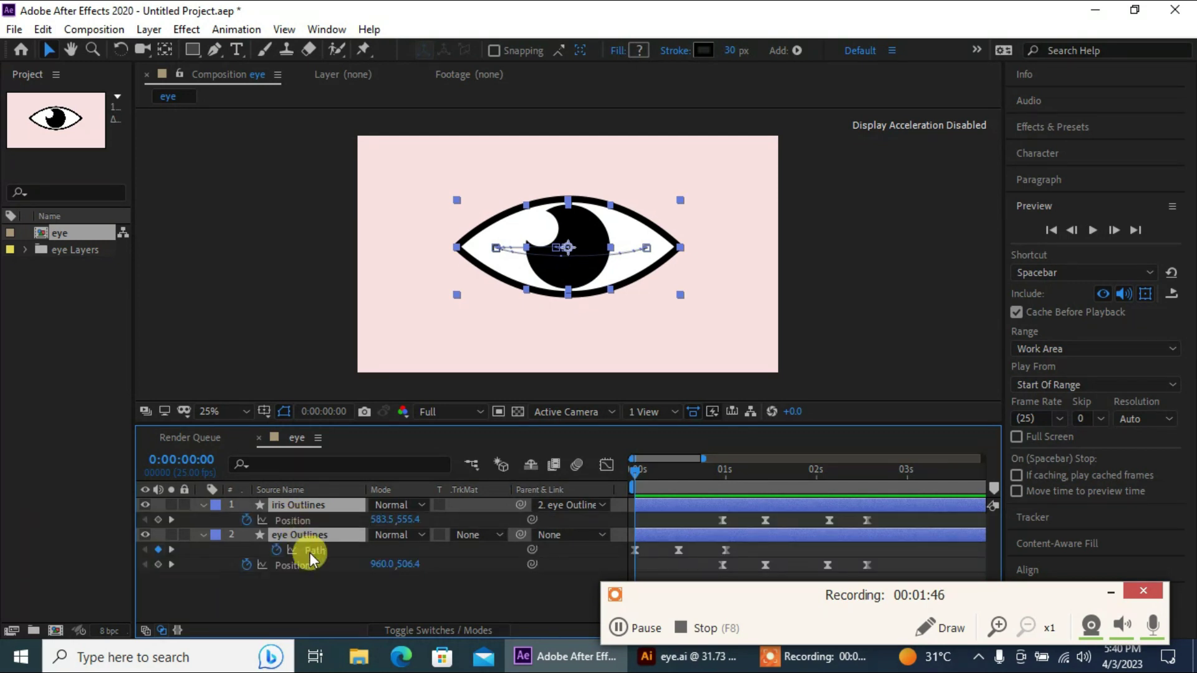
{"action": "left_click", "coordinate": [319, 589]}
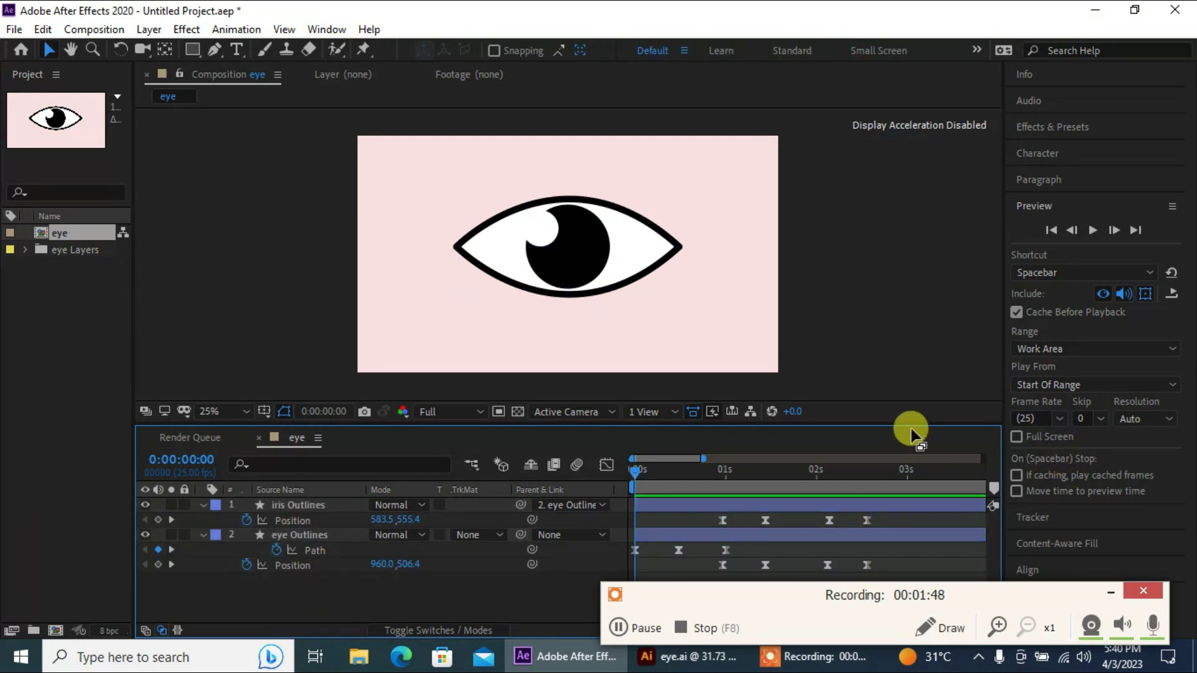
Enlarge the Timeline panel, move to 0:00:00:24, and select the three blink Path keyframes.
{"action": "left_click_drag", "start_coordinate": [915, 423], "coordinate": [911, 358]}
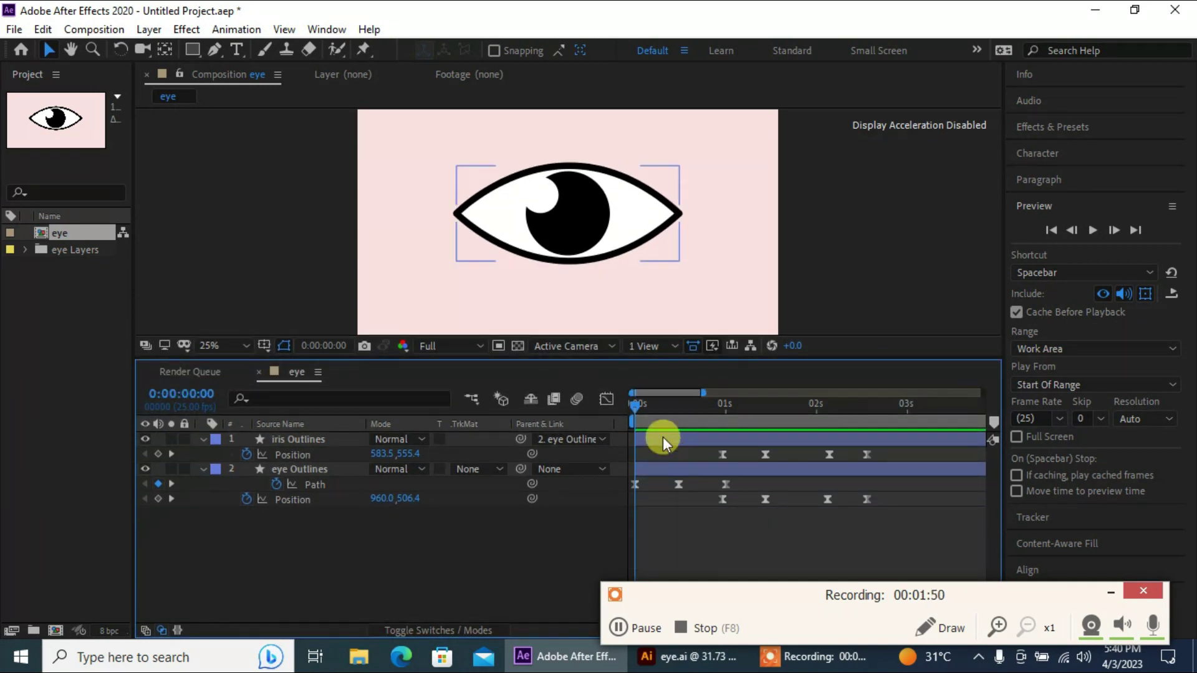
{"action": "left_click_drag", "start_coordinate": [641, 410], "coordinate": [724, 418]}
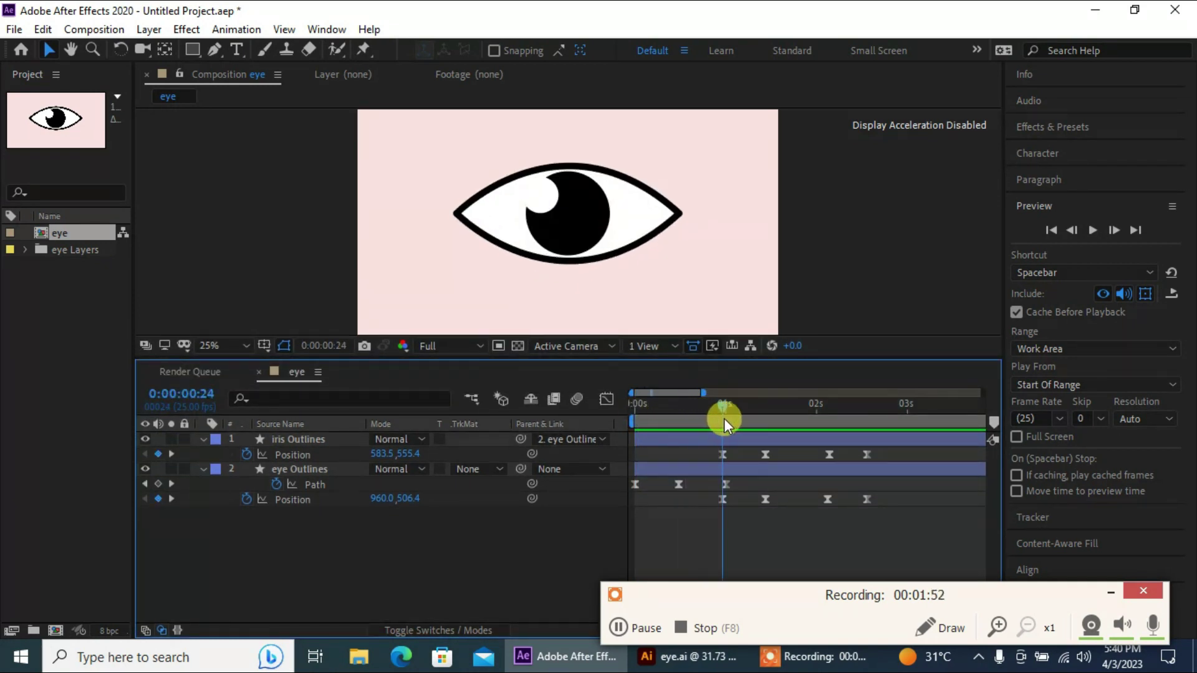
{"action": "left_click", "coordinate": [725, 485]}
{"action": "mouse_move", "coordinate": [694, 485]}
{"action": "left_mouse_down"}
{"action": "mouse_move", "coordinate": [631, 483]}
{"action": "mouse_move", "coordinate": [641, 489]}
{"action": "left_mouse_up"}
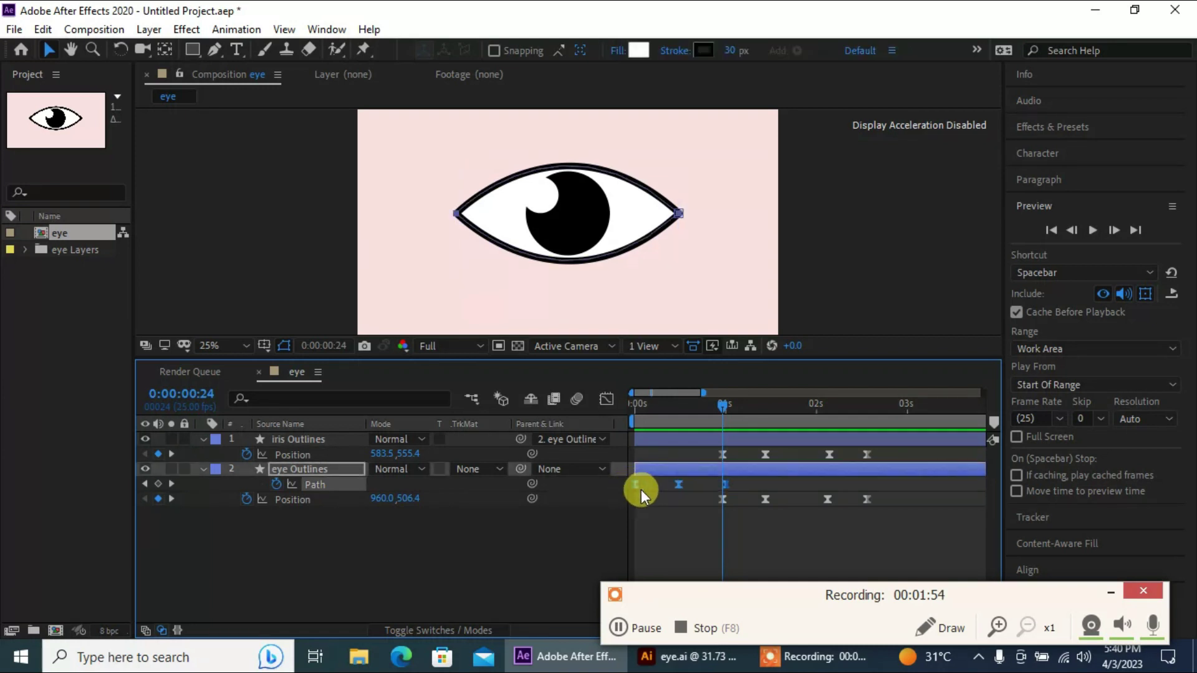
{"action": "left_click", "coordinate": [723, 485]}
{"action": "left_click", "coordinate": [701, 517]}
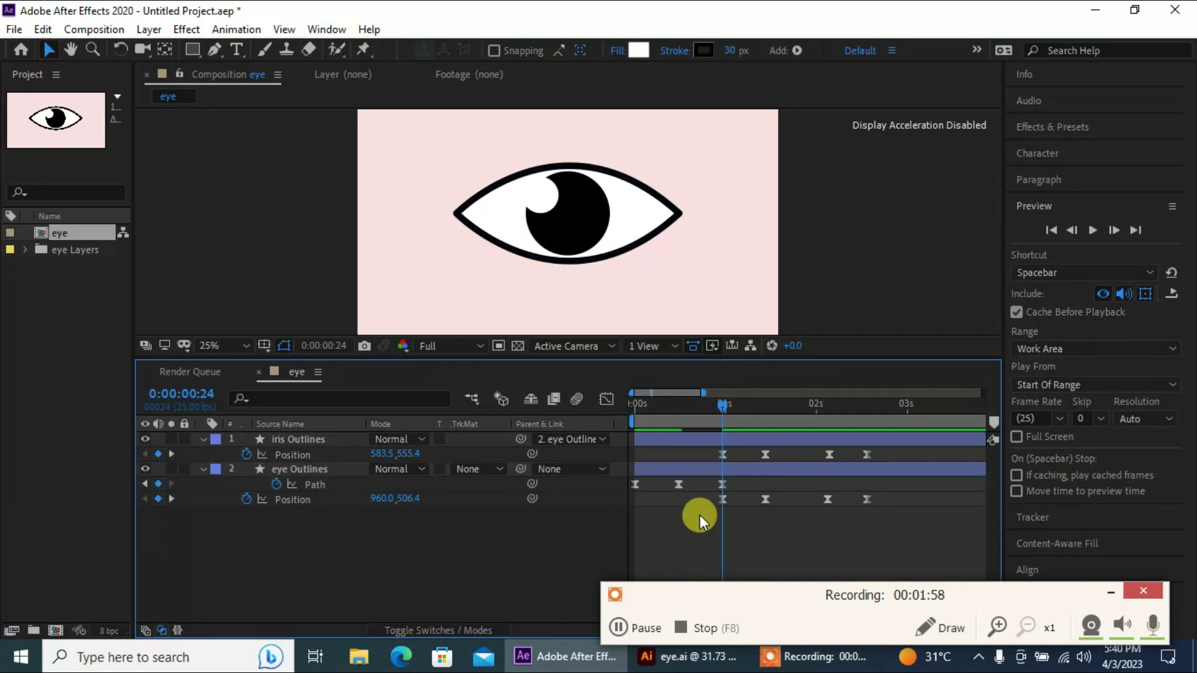
{"action": "left_click_drag", "start_coordinate": [740, 480], "coordinate": [630, 485]}
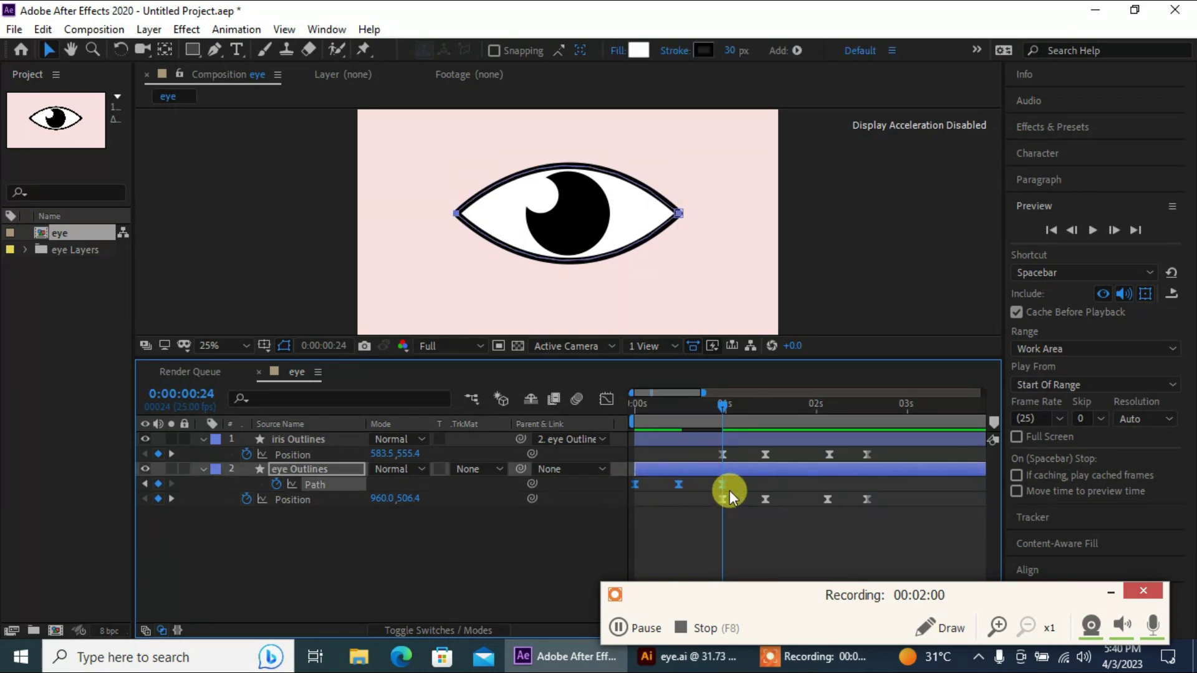
Paste the blink keyframes at 0:00:01:11 and nudge one pasted keyframe slightly earlier.
{"action": "left_click", "coordinate": [730, 510]}
{"action": "left_click_drag", "start_coordinate": [717, 403], "coordinate": [764, 412]}
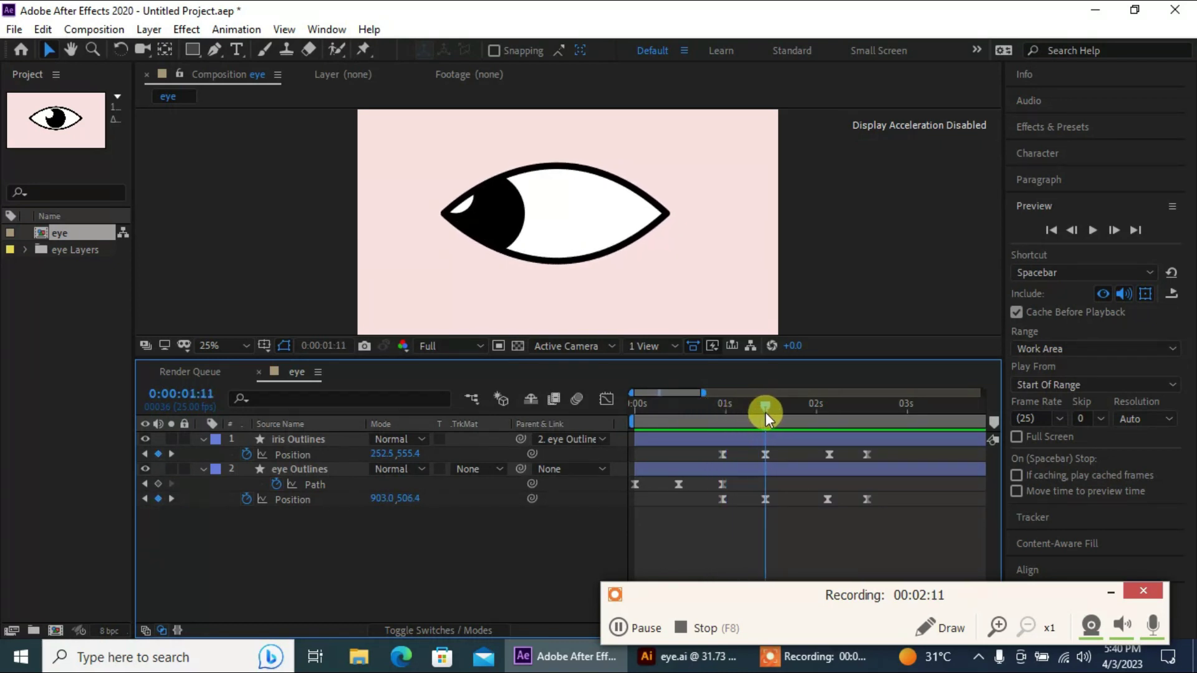
{"action": "left_click", "coordinate": [747, 451]}
{"action": "left_click_drag", "start_coordinate": [754, 481], "coordinate": [627, 489]}
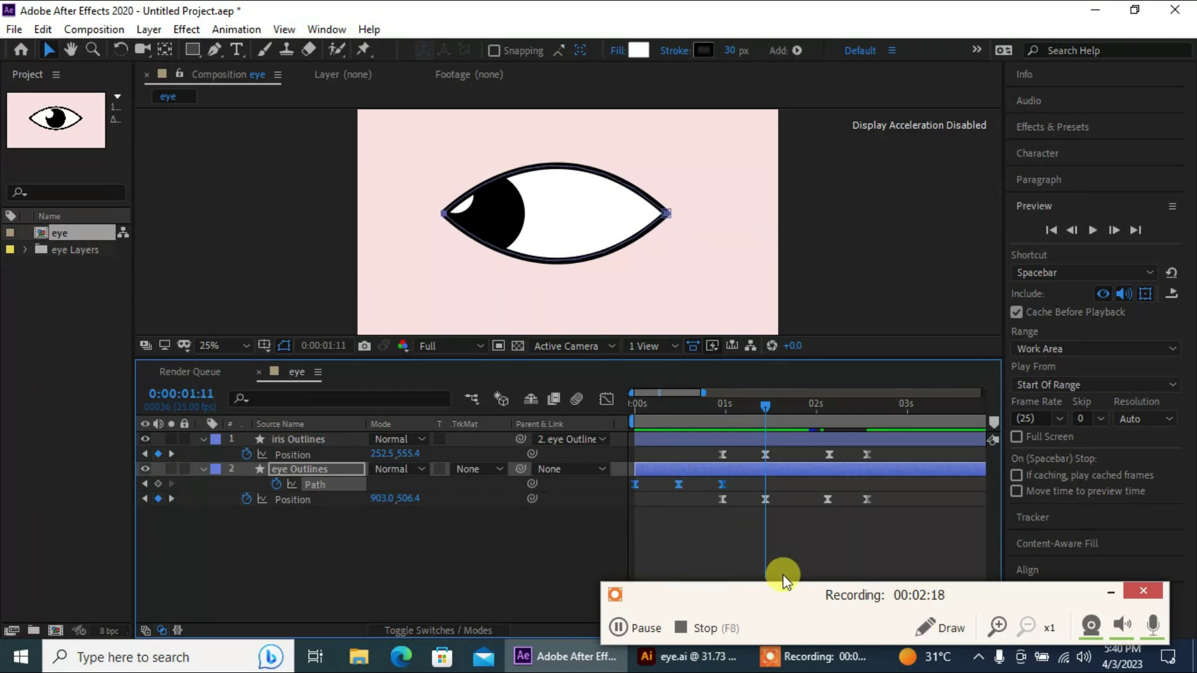
{"action": "key", "text": "ctrl+v"}
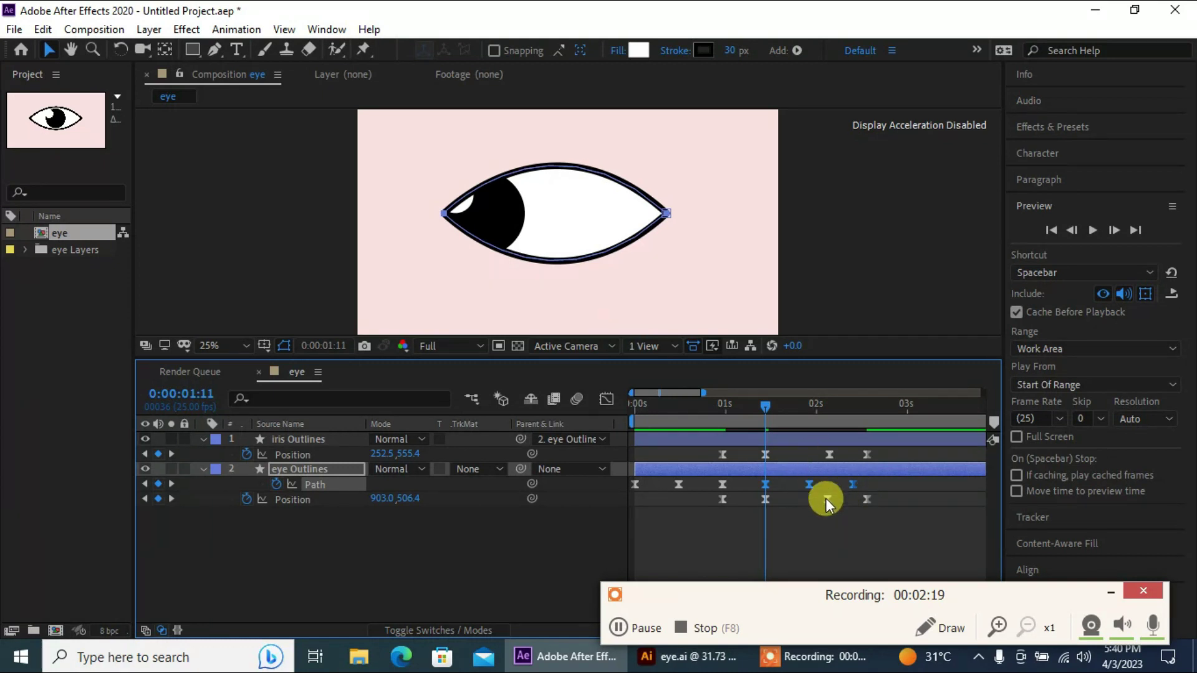
{"action": "left_click", "coordinate": [785, 492]}
{"action": "left_click_drag", "start_coordinate": [780, 477], "coordinate": [746, 484]}
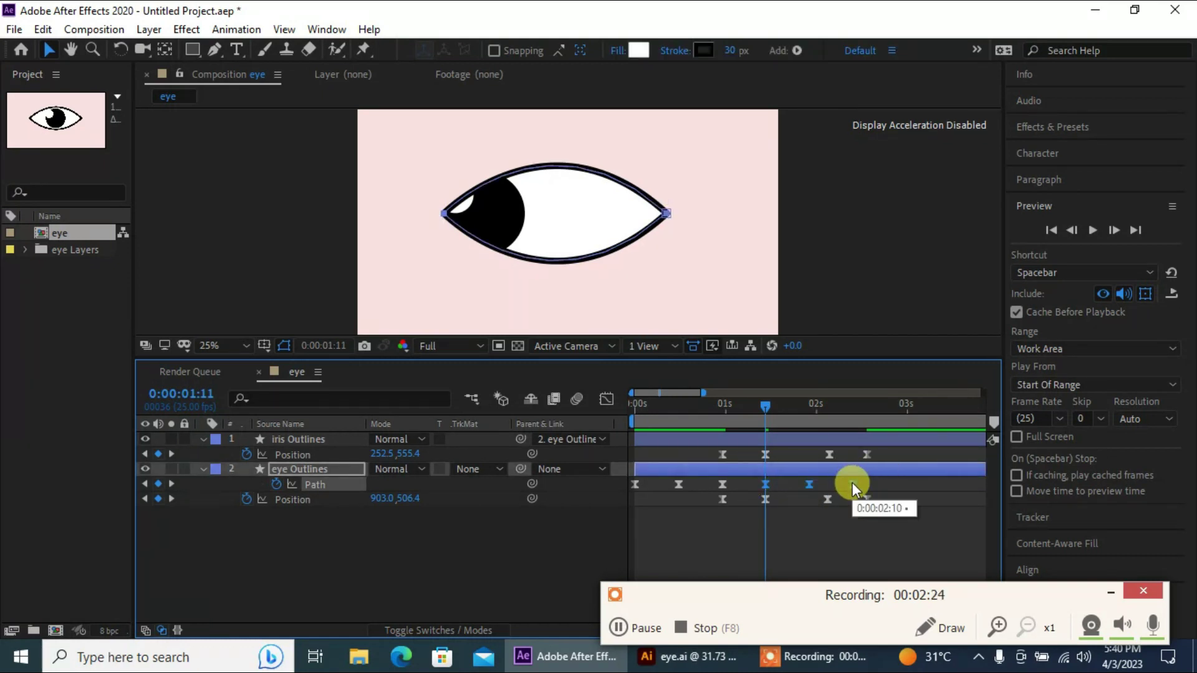
{"action": "left_click_drag", "start_coordinate": [851, 482], "coordinate": [825, 482]}
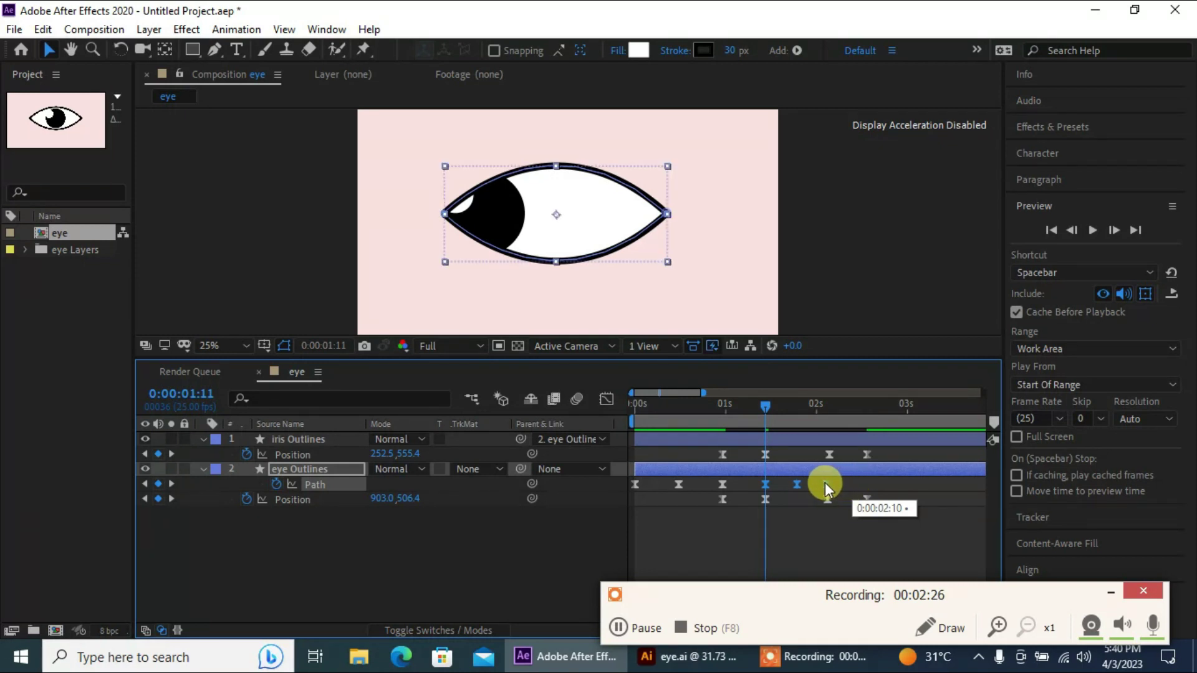
{"action": "left_click", "coordinate": [816, 529]}
Copy the blink keyframes again and paste them at 0:00:02:14, then scrub to check.
{"action": "left_click_drag", "start_coordinate": [775, 417], "coordinate": [870, 423]}
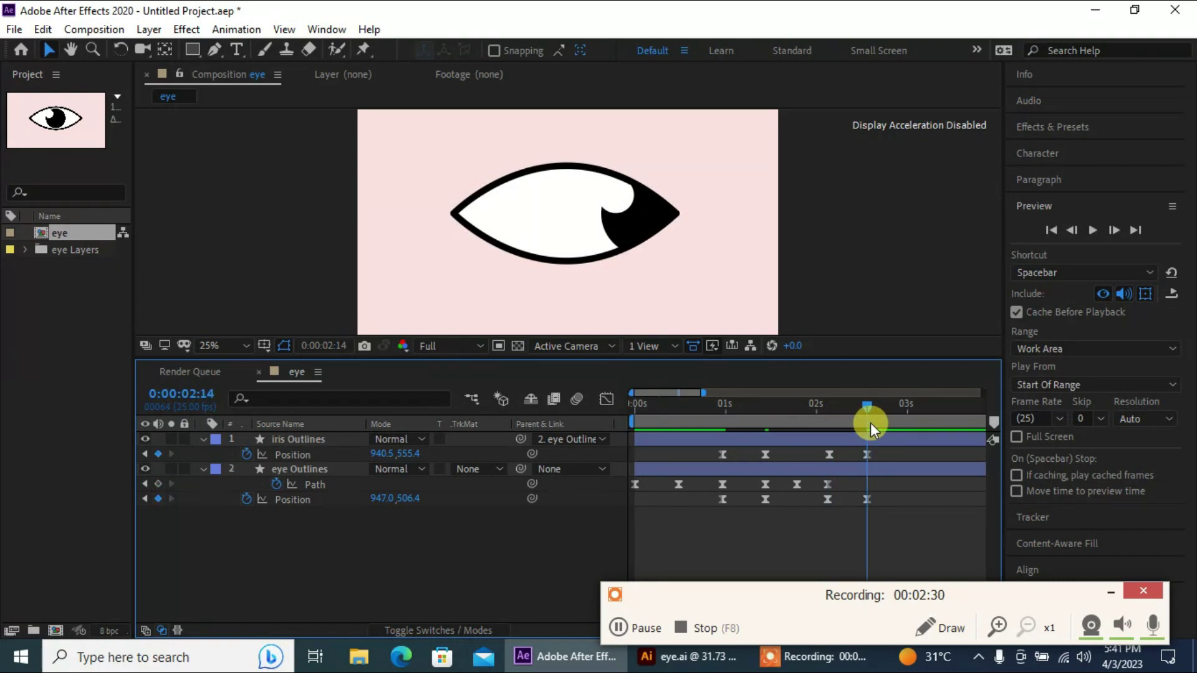
{"action": "left_click", "coordinate": [856, 474]}
{"action": "left_click_drag", "start_coordinate": [856, 476], "coordinate": [753, 485]}
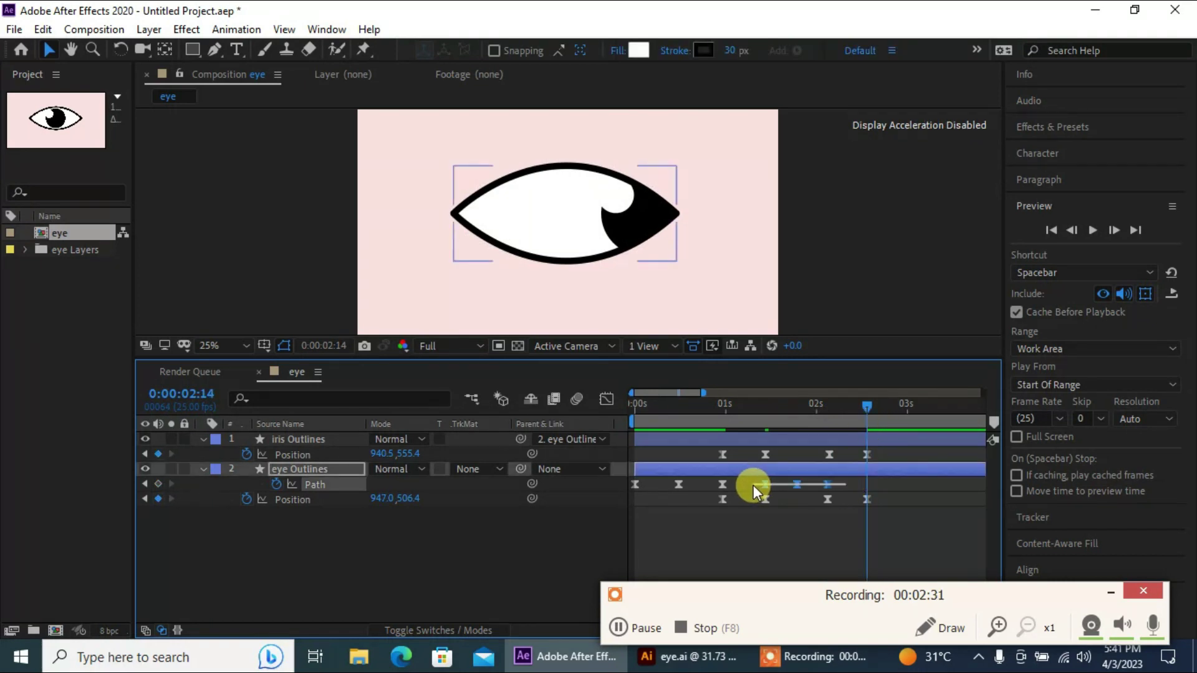
{"action": "key", "text": "ctrl+c"}
{"action": "key", "text": "ctrl+v"}
{"action": "left_click", "coordinate": [799, 560]}
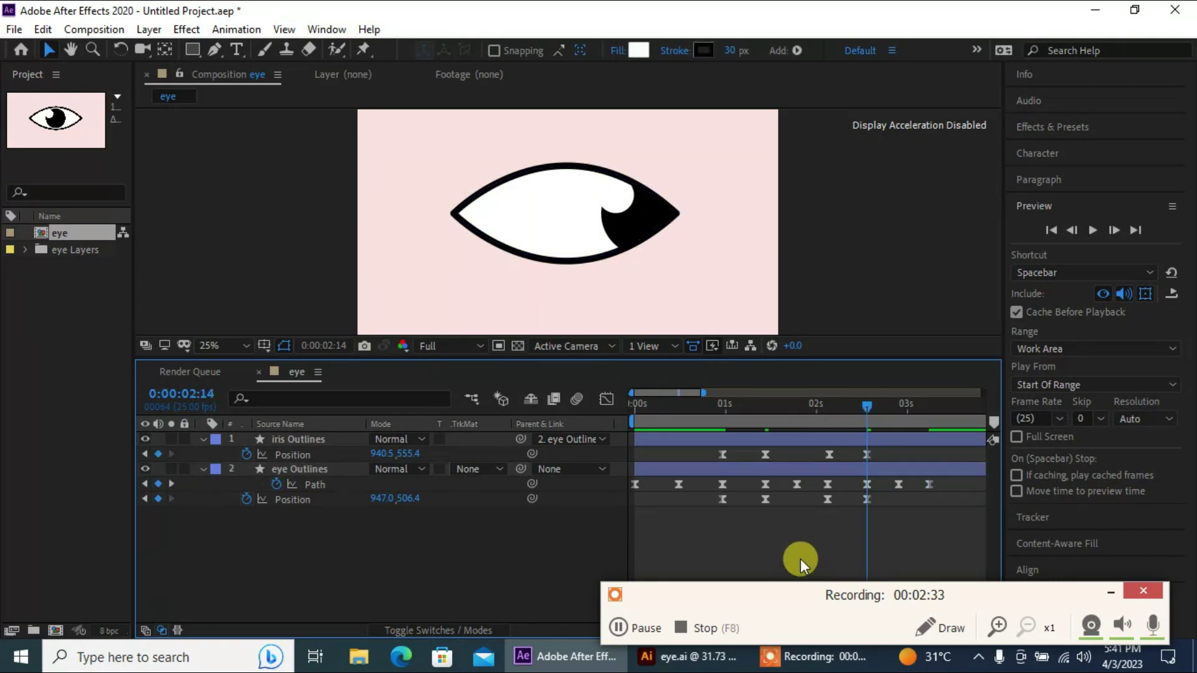
{"action": "mouse_move", "coordinate": [646, 413]}
{"action": "left_mouse_down"}
{"action": "mouse_move", "coordinate": [696, 416]}
{"action": "mouse_move", "coordinate": [643, 421]}
{"action": "mouse_move", "coordinate": [660, 417]}
{"action": "left_mouse_up"}
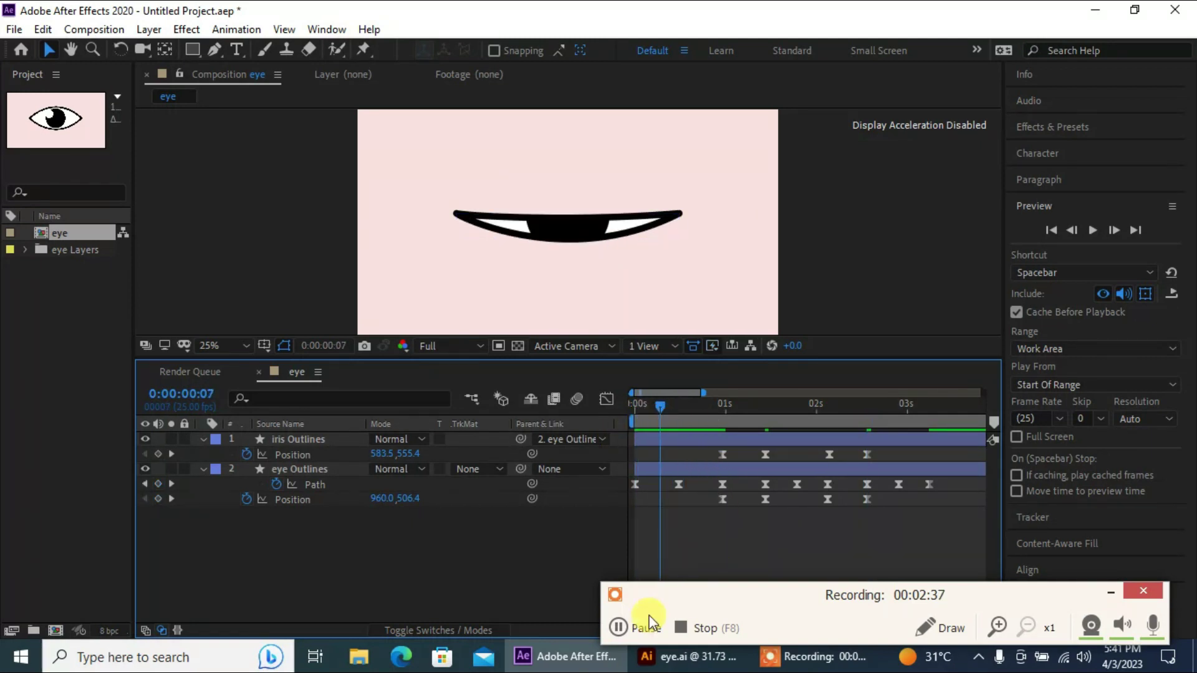
Shift the first blink Path keyframes one frame earlier and return the playhead to 0:00:00:00.
{"action": "left_click", "coordinate": [620, 627]}
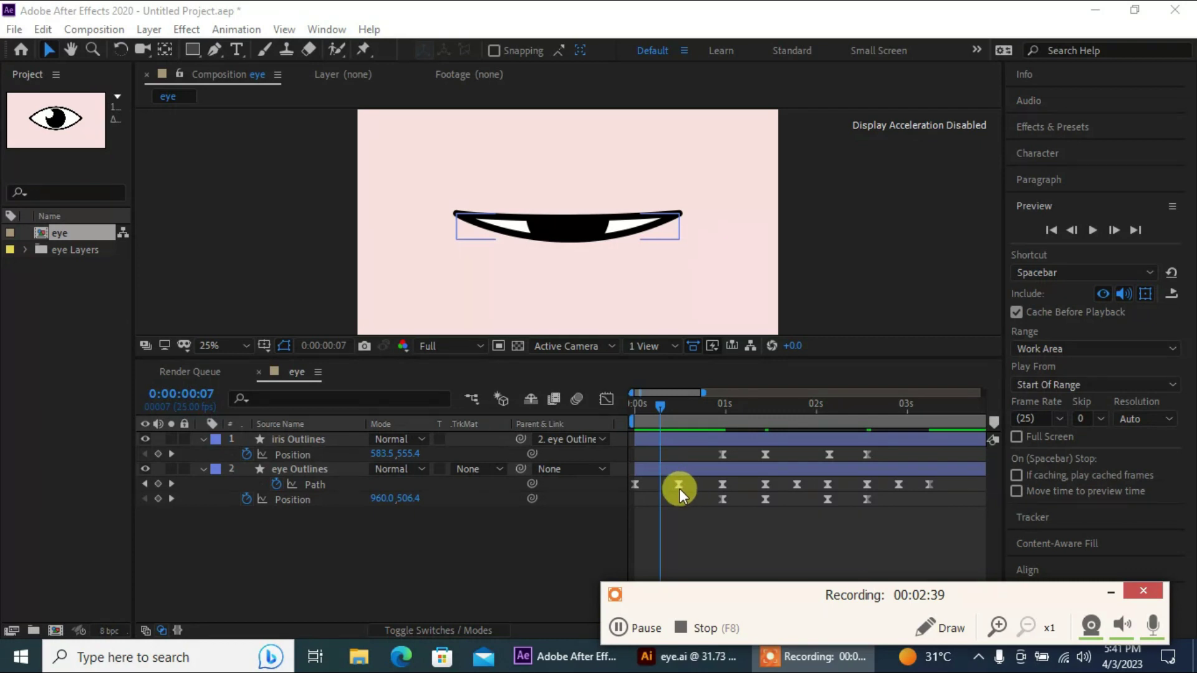
{"action": "left_click_drag", "start_coordinate": [679, 489], "coordinate": [656, 490]}
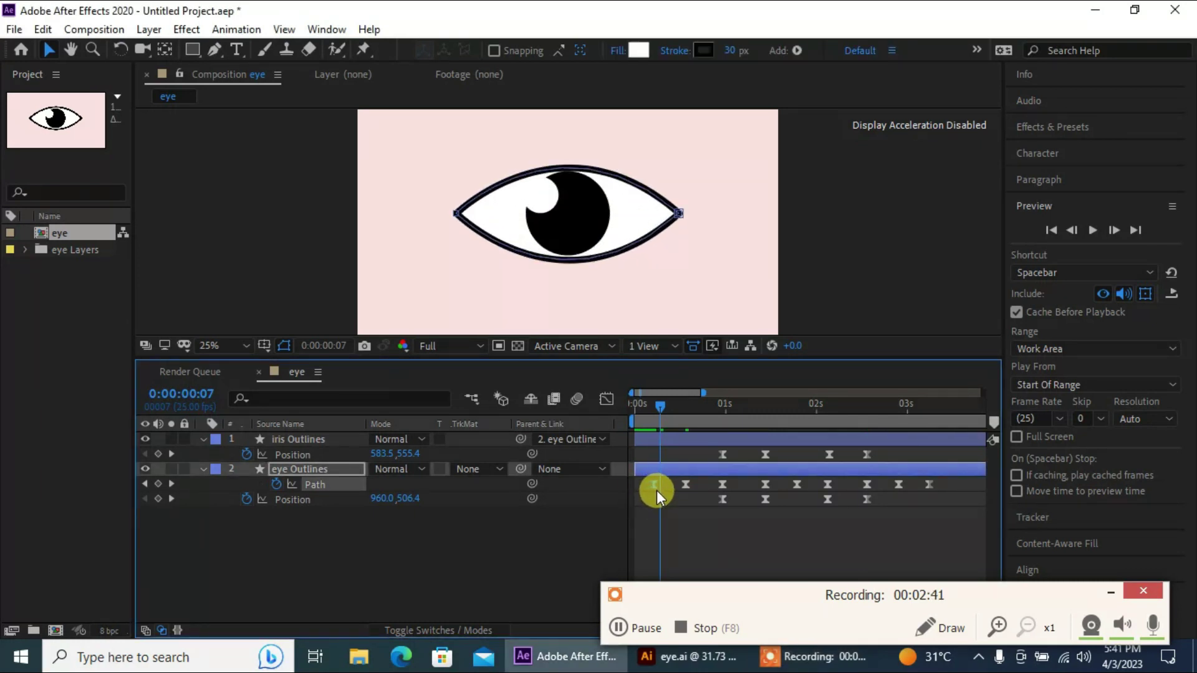
{"action": "key", "text": "ctrl+z"}
{"action": "key", "text": "ctrl+z"}
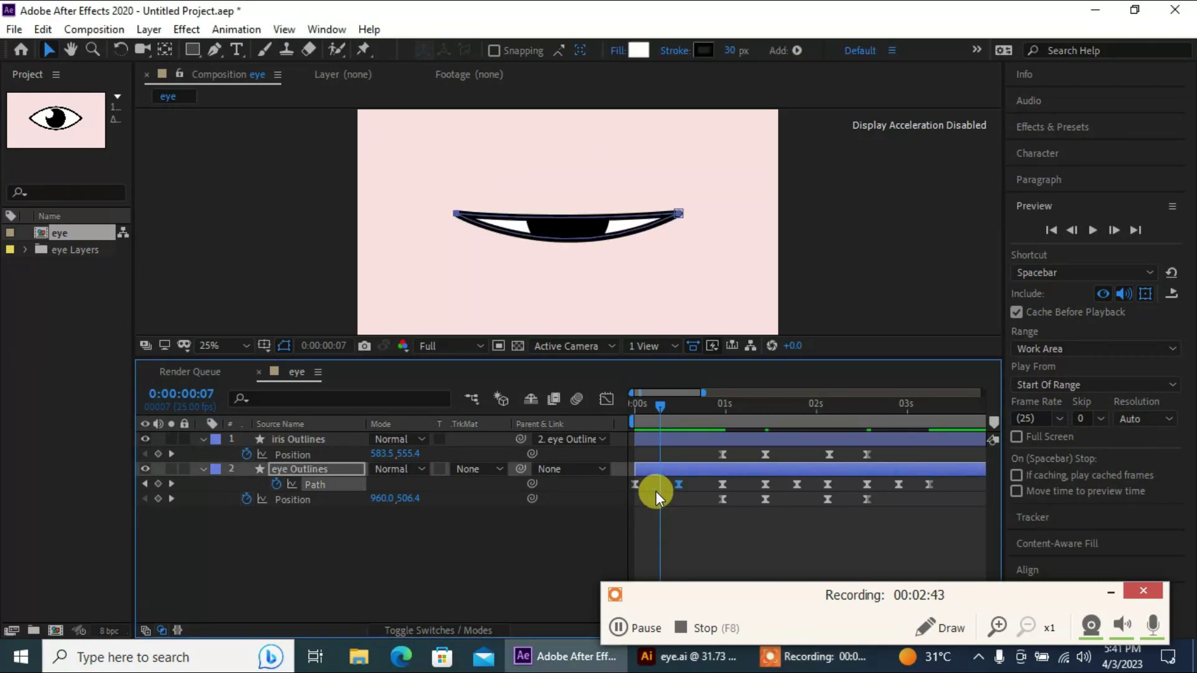
{"action": "left_click_drag", "start_coordinate": [732, 478], "coordinate": [951, 528]}
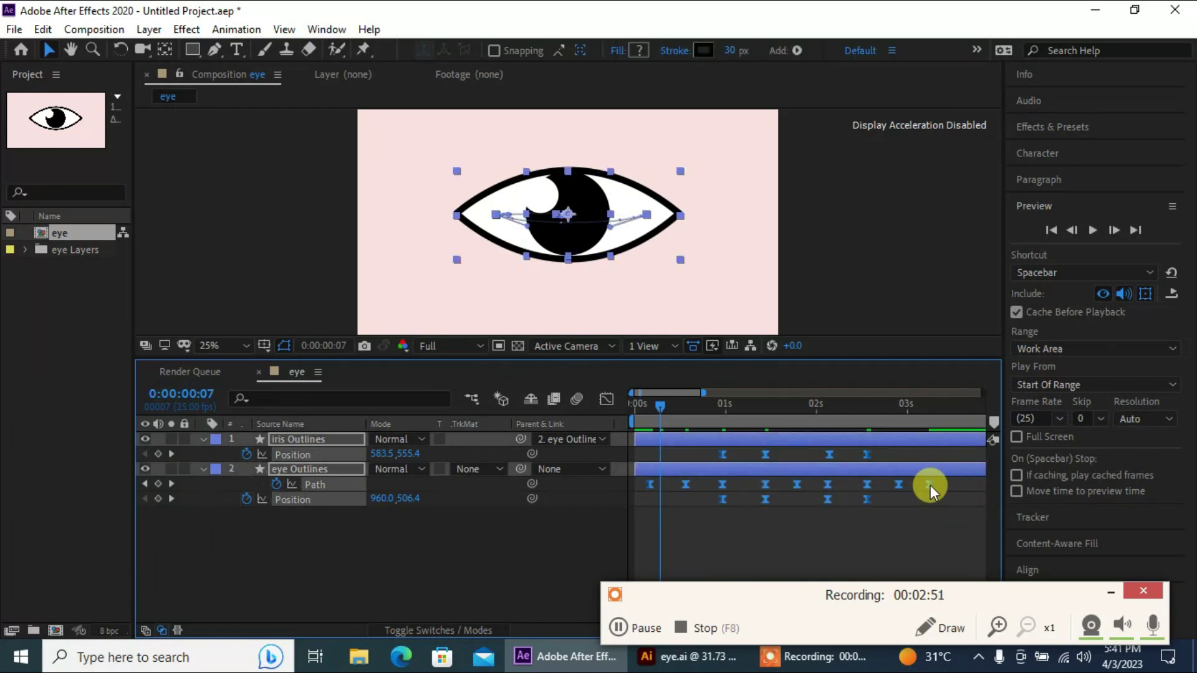
{"action": "left_click_drag", "start_coordinate": [928, 484], "coordinate": [915, 489]}
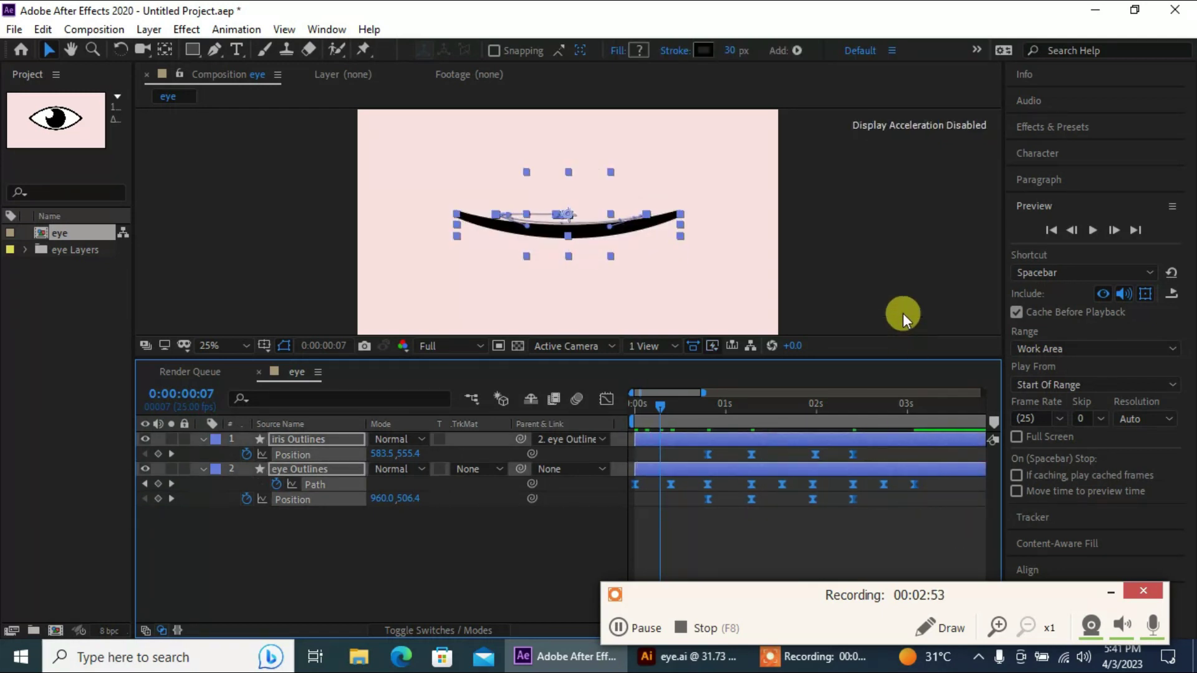
{"action": "left_click", "coordinate": [902, 313]}
{"action": "left_click_drag", "start_coordinate": [653, 416], "coordinate": [915, 406]}
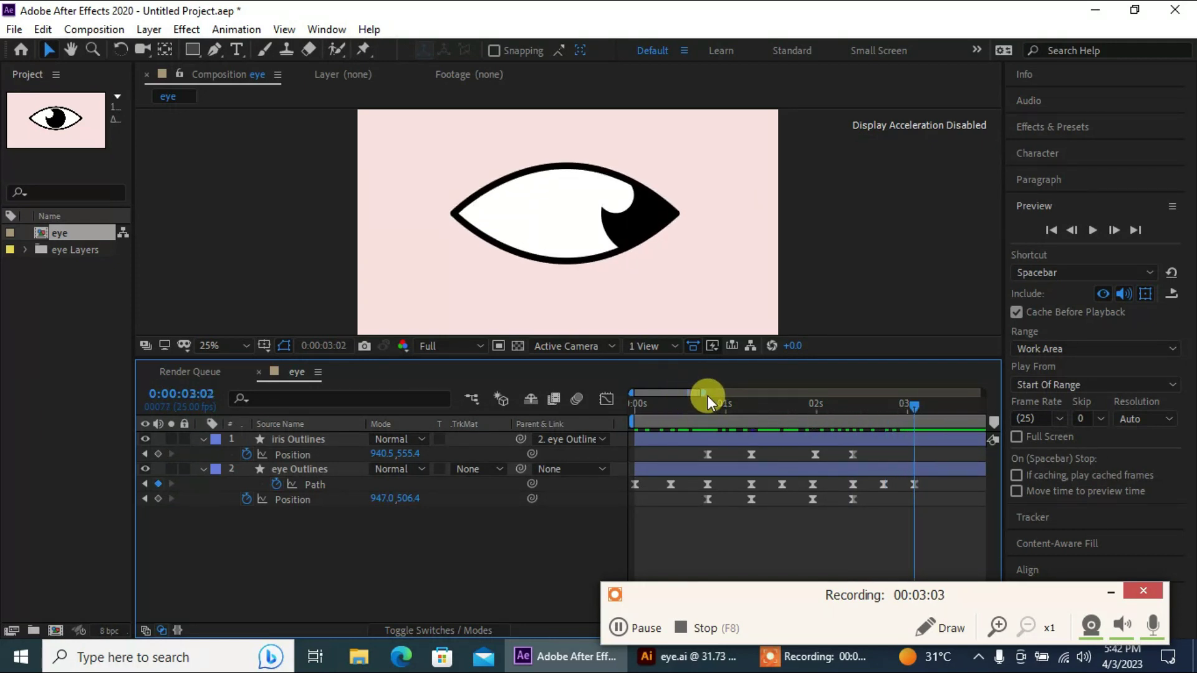
Zoom the timeline out to 20 seconds and pull the Work Area End to about 3 seconds.
{"action": "left_click_drag", "start_coordinate": [703, 395], "coordinate": [1055, 409]}
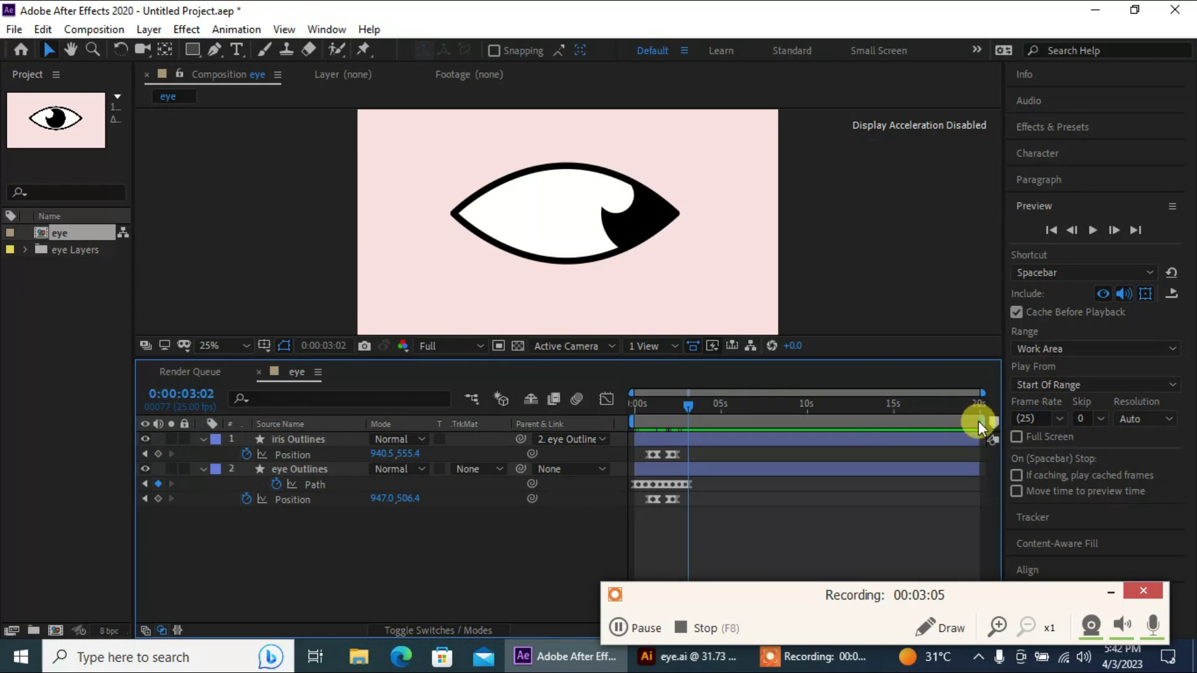
{"action": "left_click", "coordinate": [977, 405]}
{"action": "left_click_drag", "start_coordinate": [978, 418], "coordinate": [698, 498]}
{"action": "left_click_drag", "start_coordinate": [982, 393], "coordinate": [700, 494]}
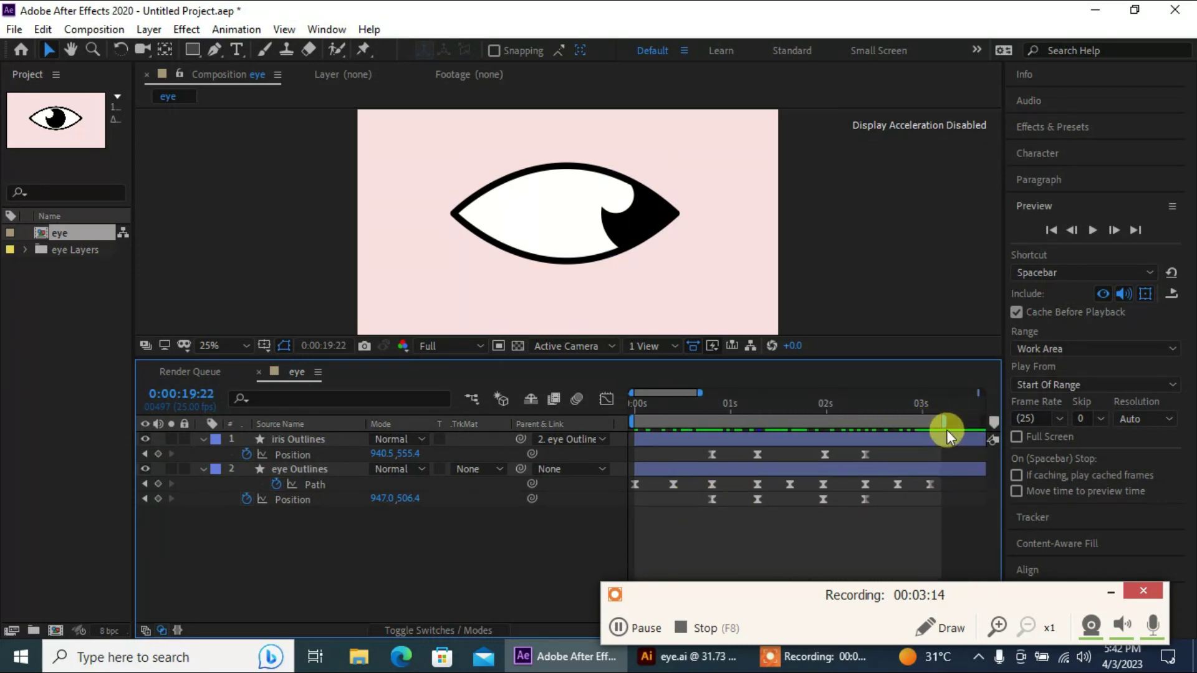
{"action": "left_click_drag", "start_coordinate": [947, 434], "coordinate": [932, 430]}
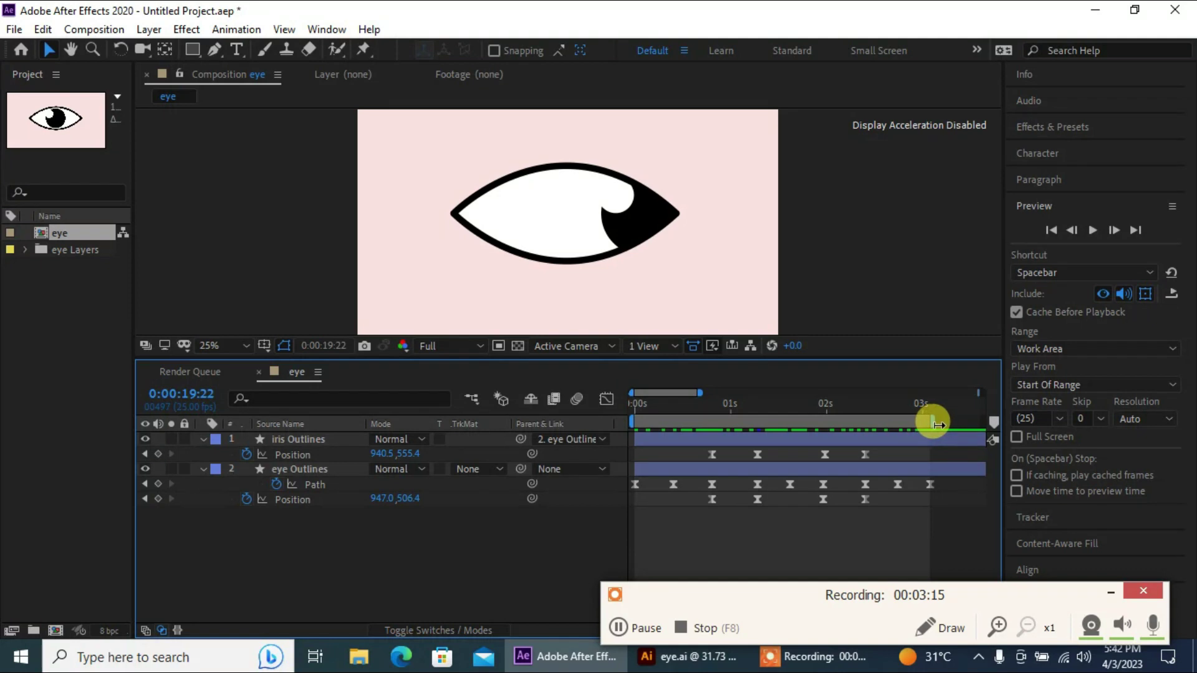
Scrub through the blink to the frame where the eye is closed.
{"action": "left_click", "coordinate": [908, 296]}
{"action": "left_click_drag", "start_coordinate": [668, 403], "coordinate": [922, 473]}
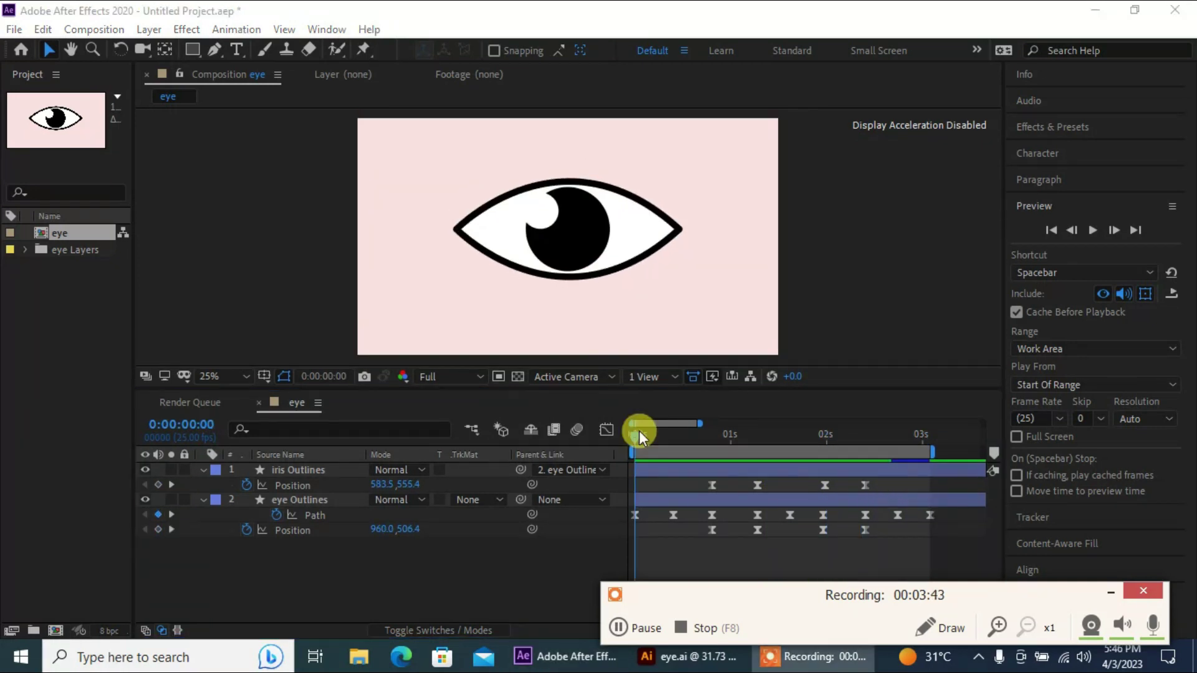
{"action": "mouse_move", "coordinate": [638, 431]}
{"action": "left_mouse_down"}
{"action": "mouse_move", "coordinate": [775, 429]}
{"action": "mouse_move", "coordinate": [890, 399]}
{"action": "mouse_move", "coordinate": [784, 425]}
{"action": "mouse_move", "coordinate": [624, 431]}
{"action": "left_mouse_up"}
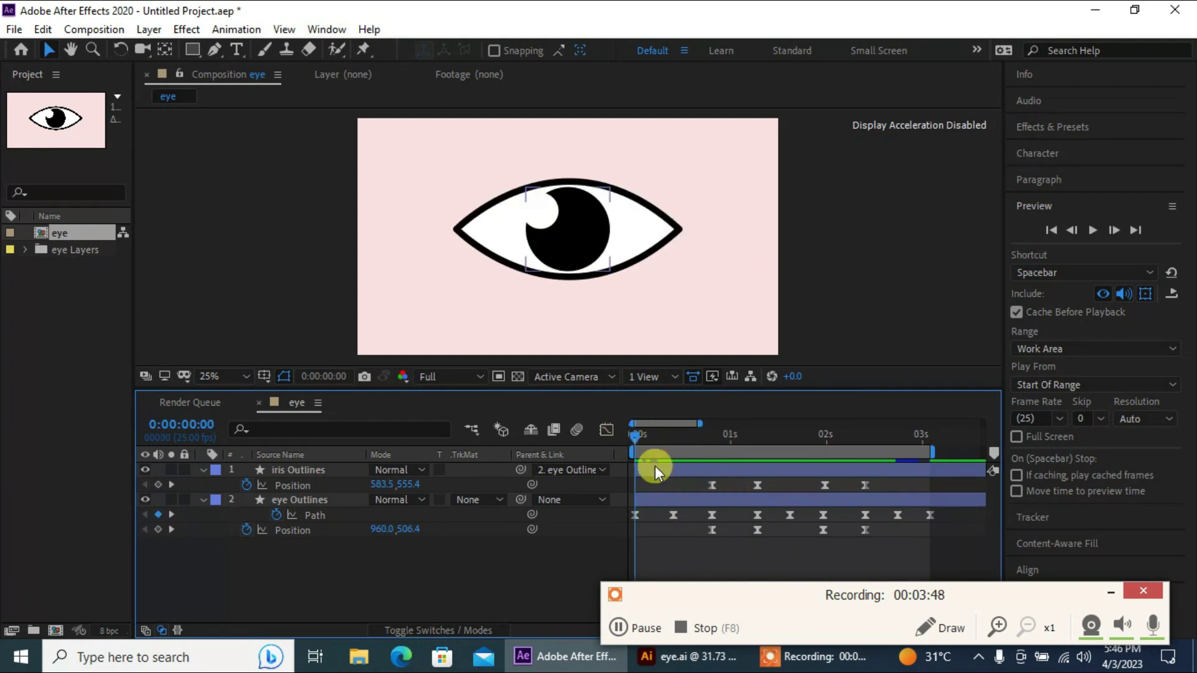
Extend the Work Area End past the last keyframe, then play and stop a preview.
{"action": "left_click_drag", "start_coordinate": [615, 484], "coordinate": [969, 517]}
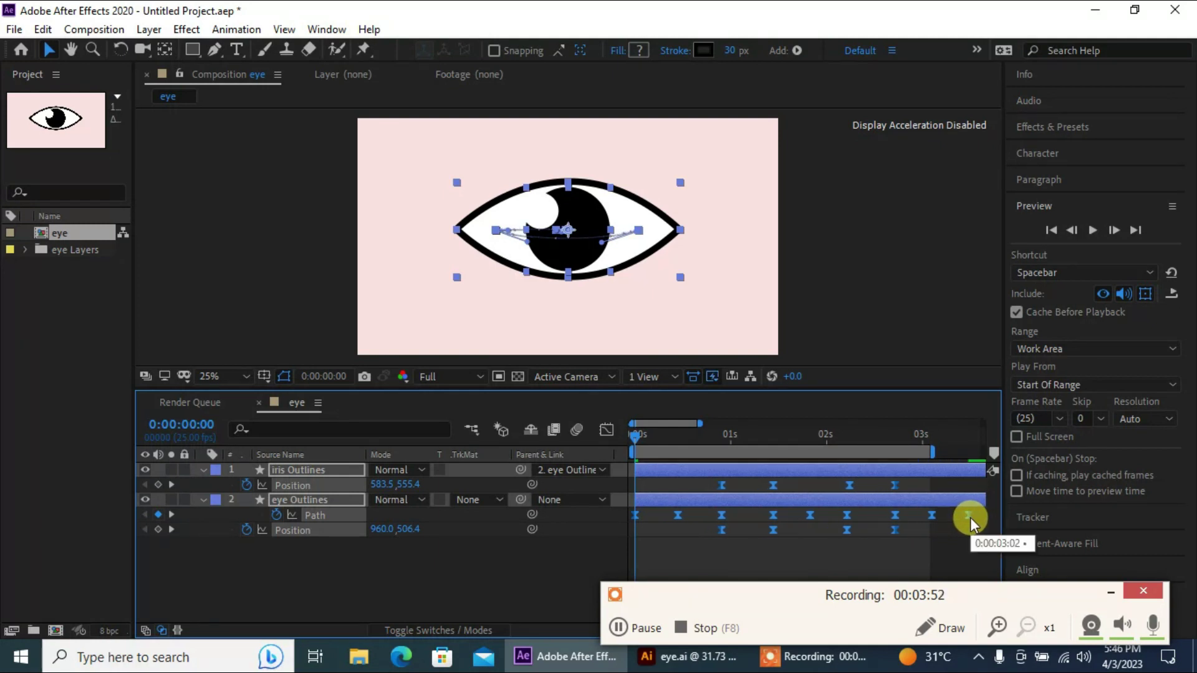
{"action": "left_click_drag", "start_coordinate": [933, 458], "coordinate": [975, 468]}
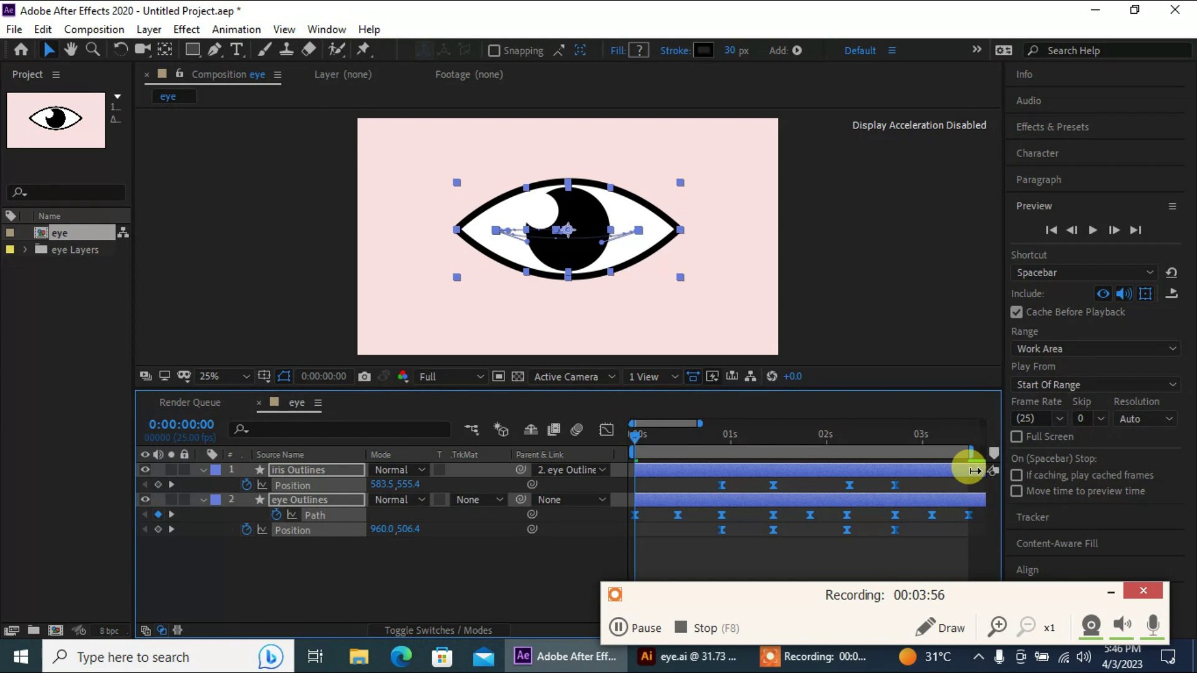
{"action": "left_click", "coordinate": [941, 284]}
{"action": "key", "text": "space"}
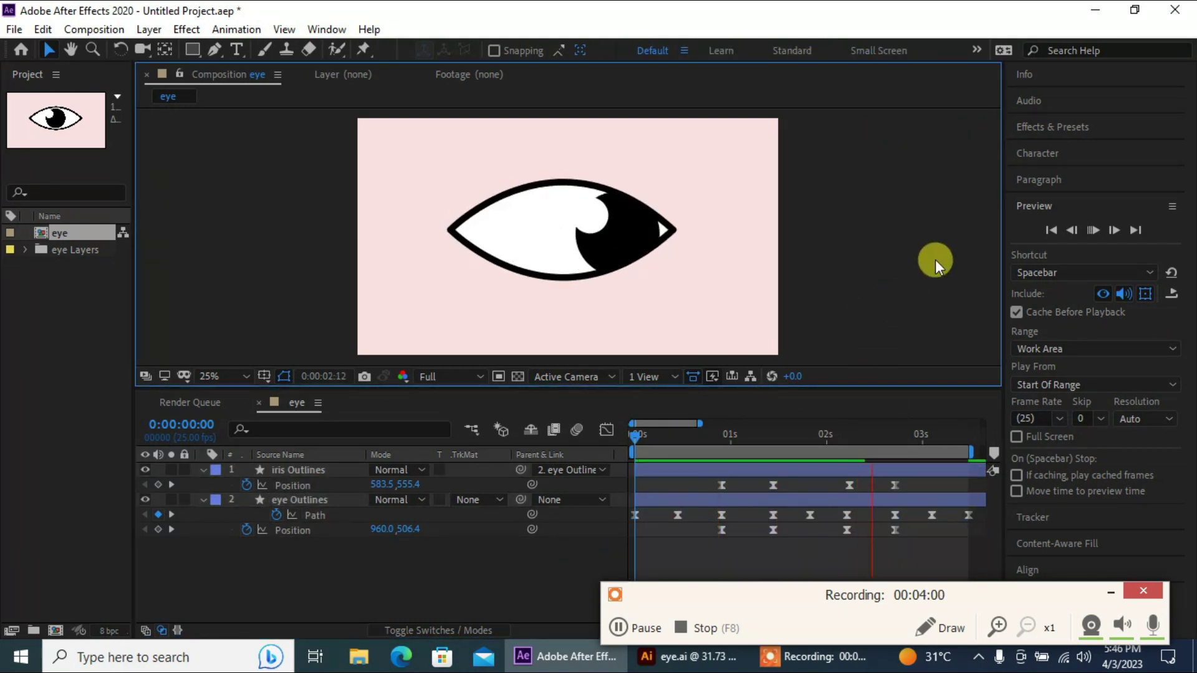
{"action": "key", "text": "space"}
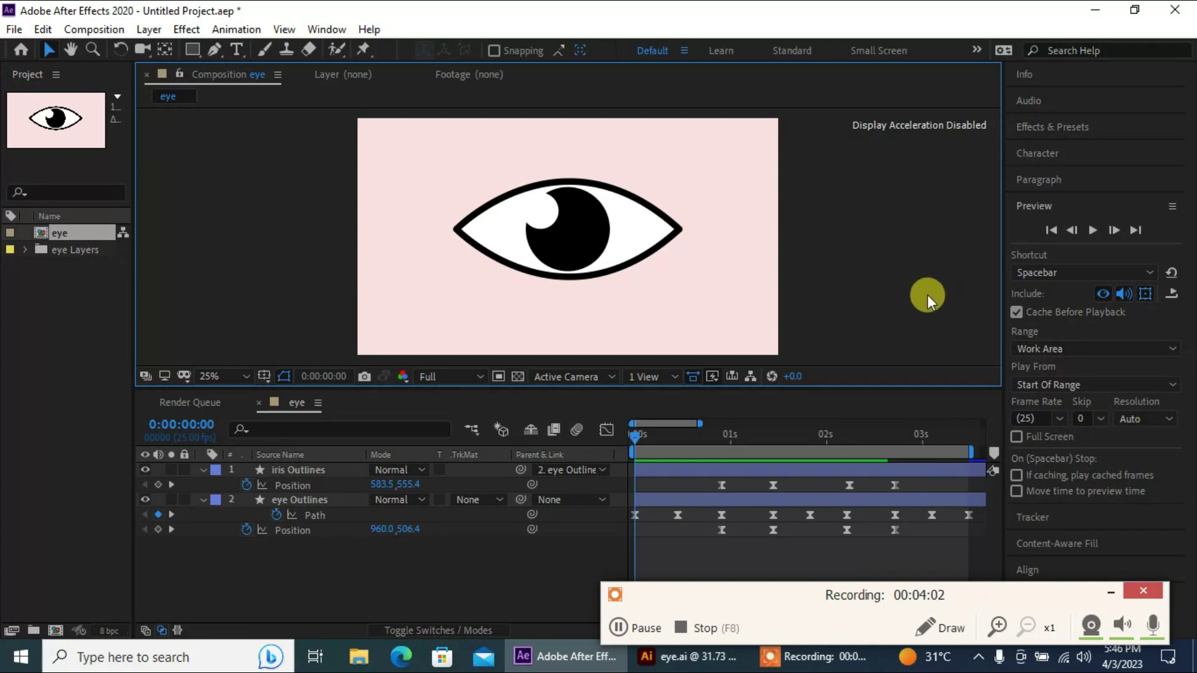
Pre-compose the iris and eye Outlines layers into a comp named 'left'.
{"action": "left_click", "coordinate": [620, 631]}
{"action": "left_click", "coordinate": [620, 630]}
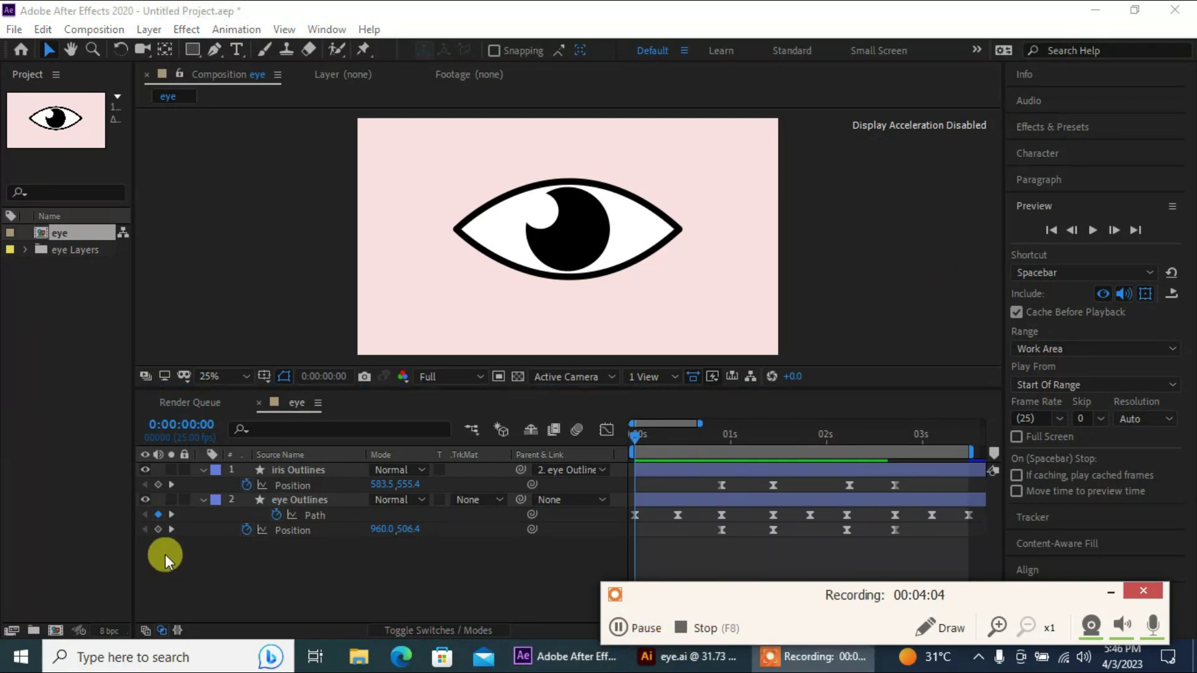
{"action": "left_click", "coordinate": [319, 471]}
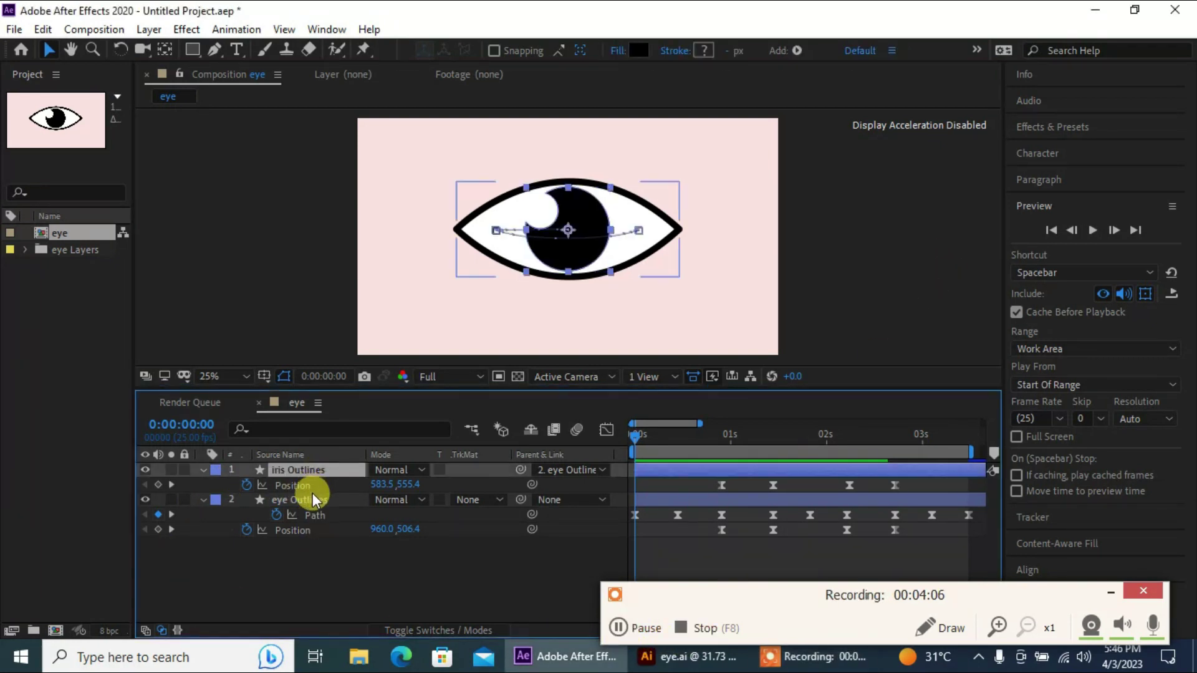
{"action": "right_click", "coordinate": [312, 499]}
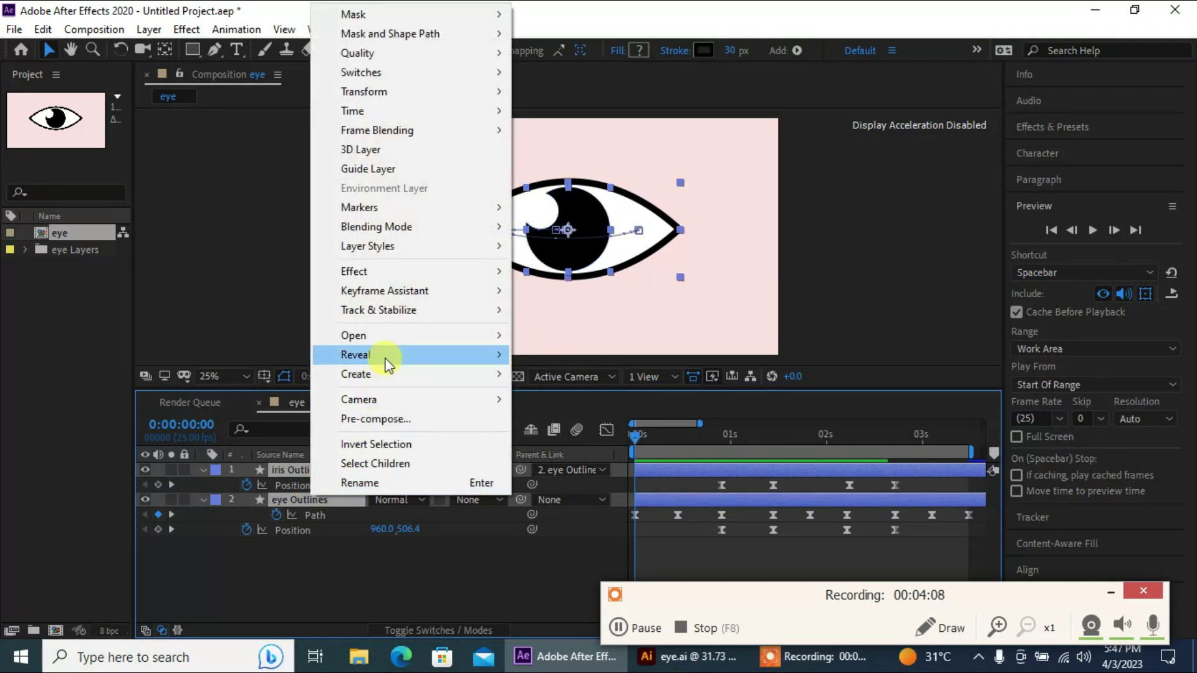
{"action": "left_click", "coordinate": [396, 421]}
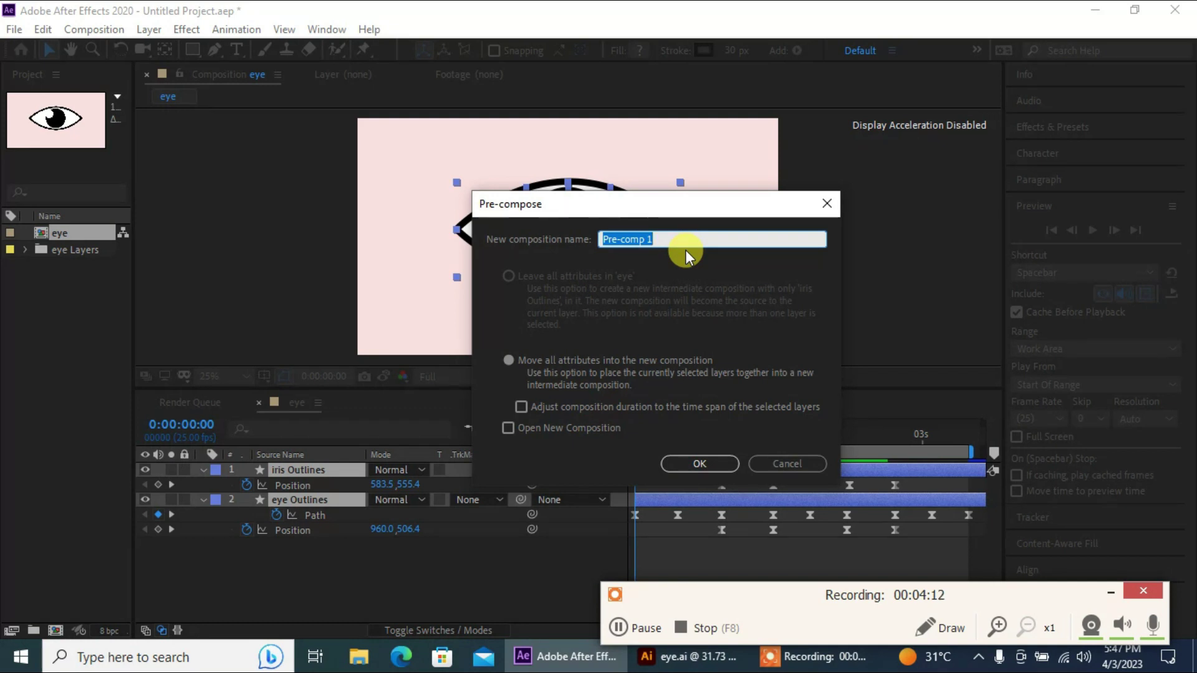
{"action": "type", "text": "left"}
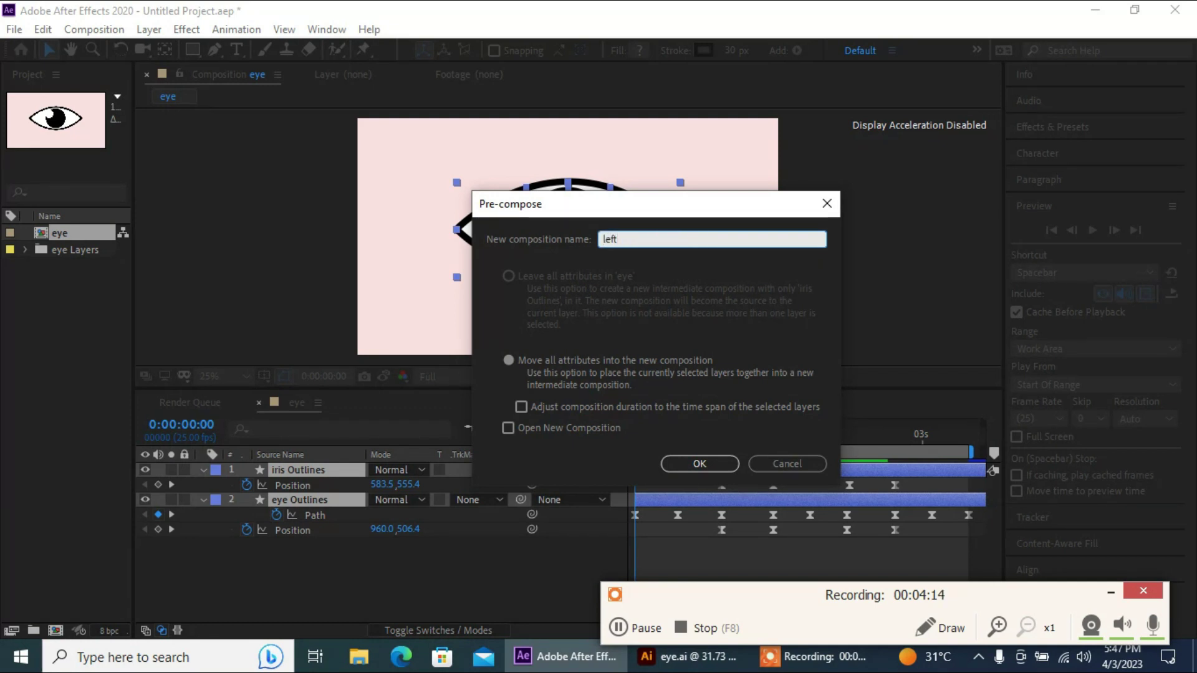
{"action": "key", "text": "Return"}
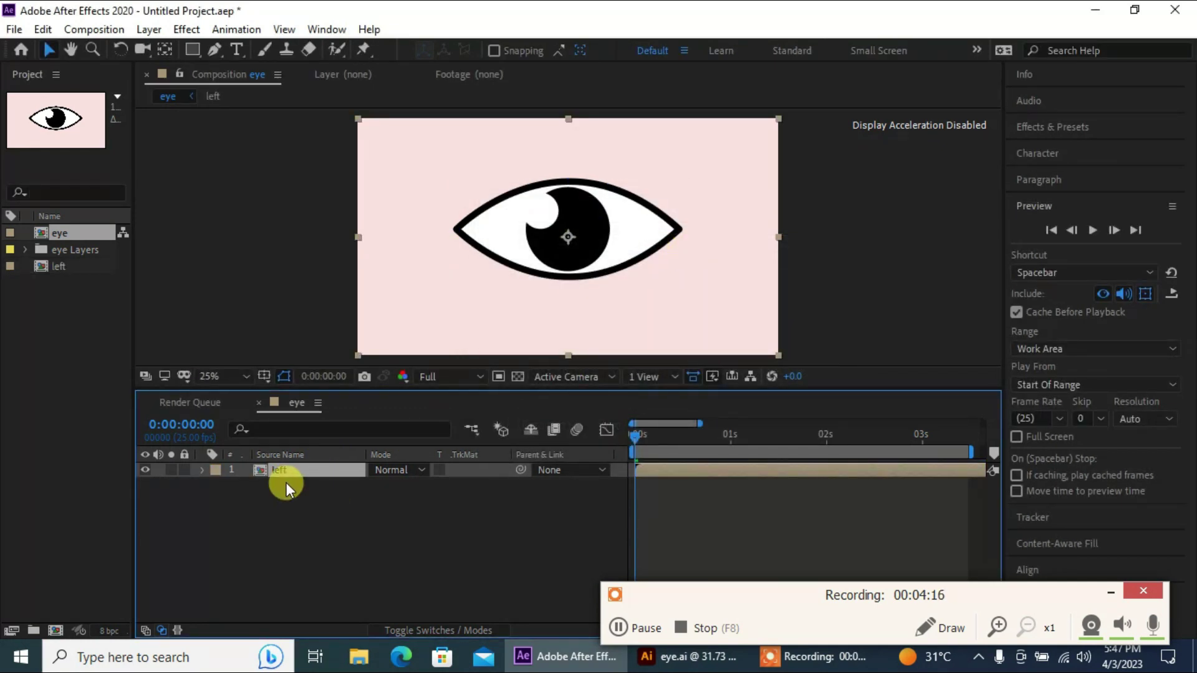
Duplicate the 'left' layer with Ctrl+D and rename the top copy 'right'.
{"action": "key", "text": "ctrl+d"}
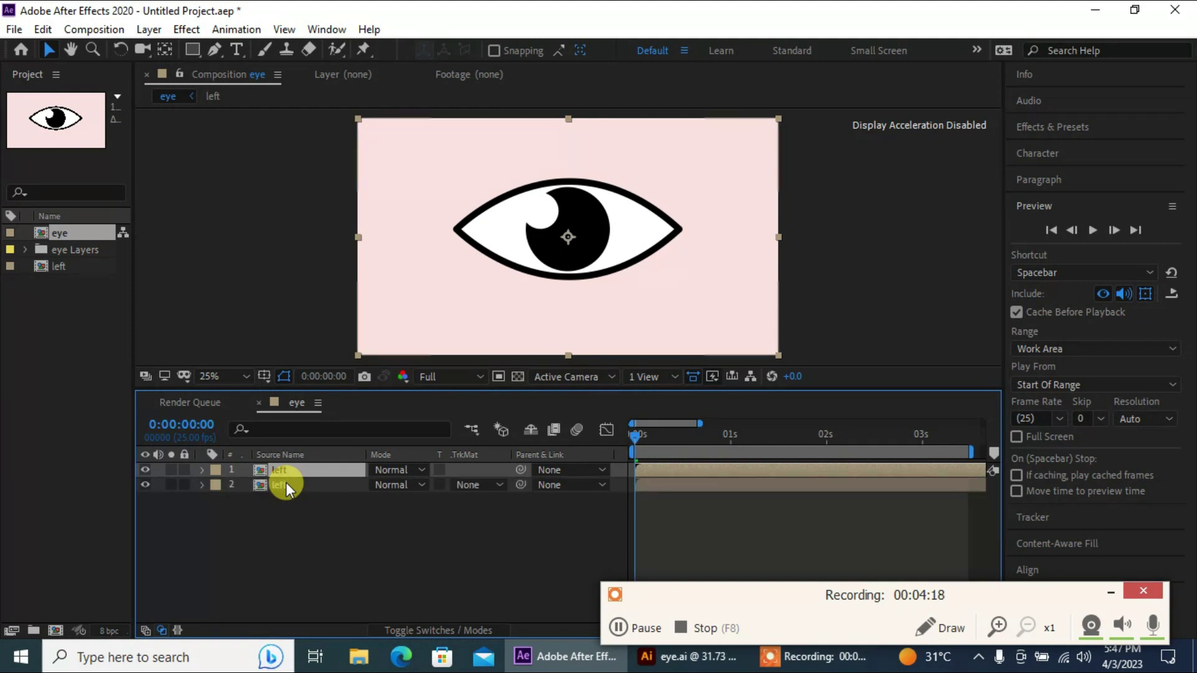
{"action": "right_click", "coordinate": [293, 468]}
{"action": "left_click", "coordinate": [328, 628]}
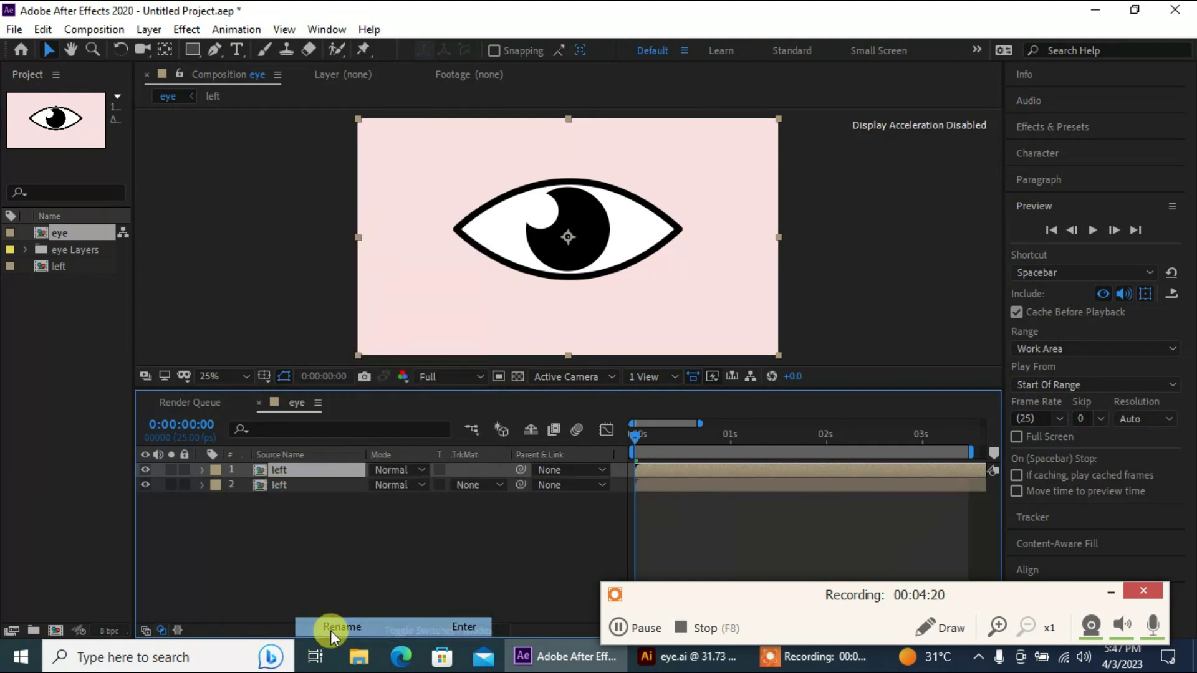
{"action": "type", "text": "right"}
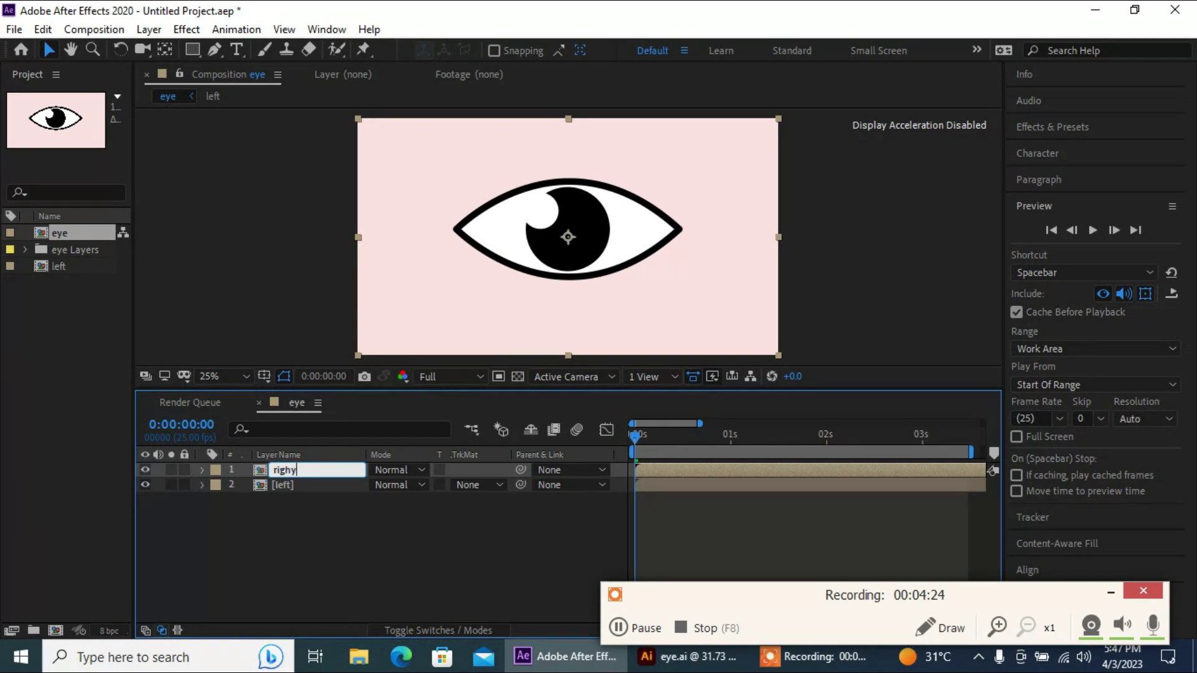
{"action": "key", "text": "Return"}
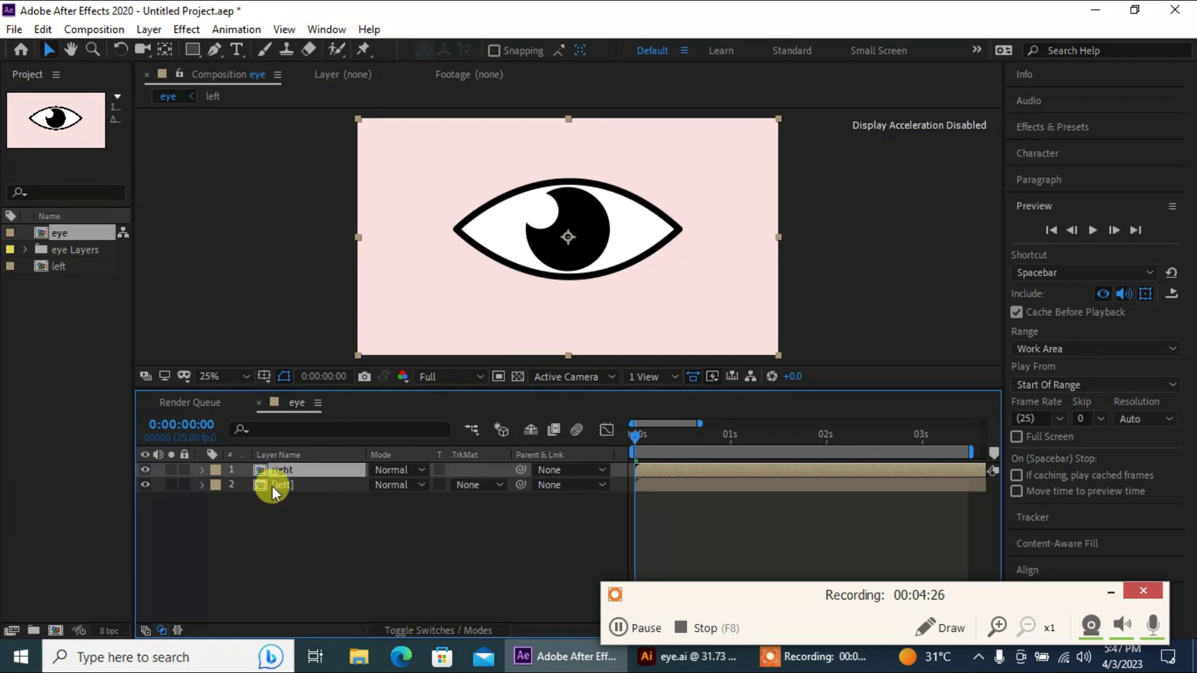
Place the right eye beside the left, then shrink both eyes to 66% and shift them left.
{"action": "left_click_drag", "start_coordinate": [575, 233], "coordinate": [750, 248]}
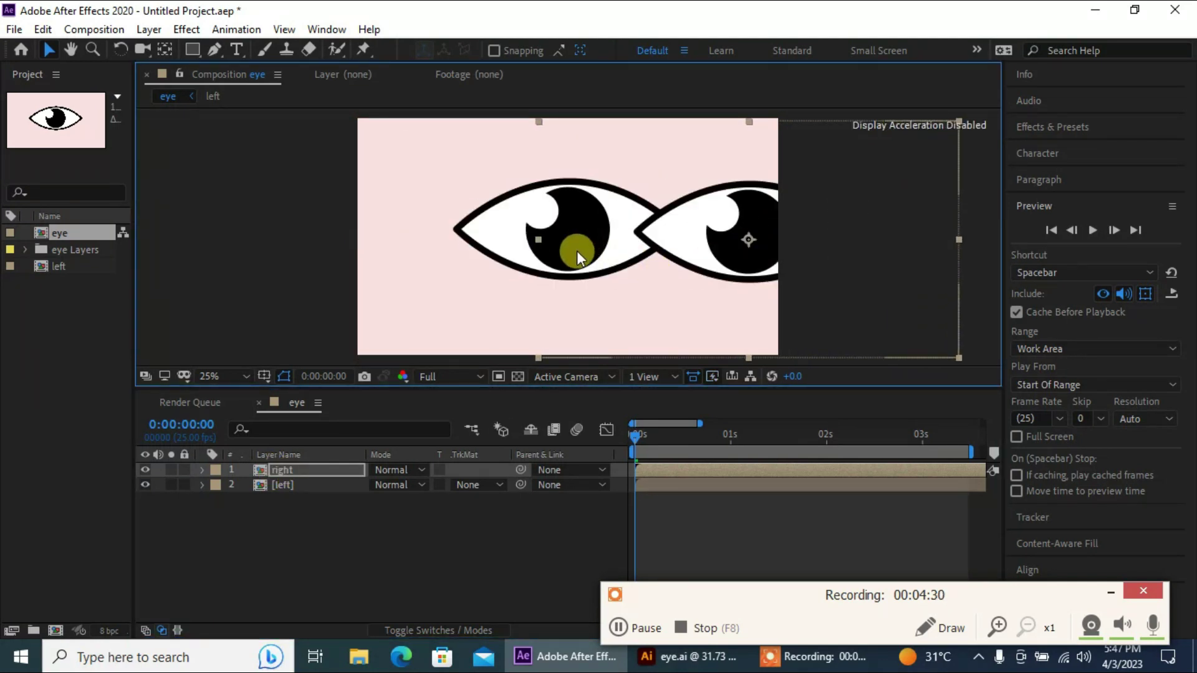
{"action": "left_click_drag", "start_coordinate": [550, 242], "coordinate": [522, 242]}
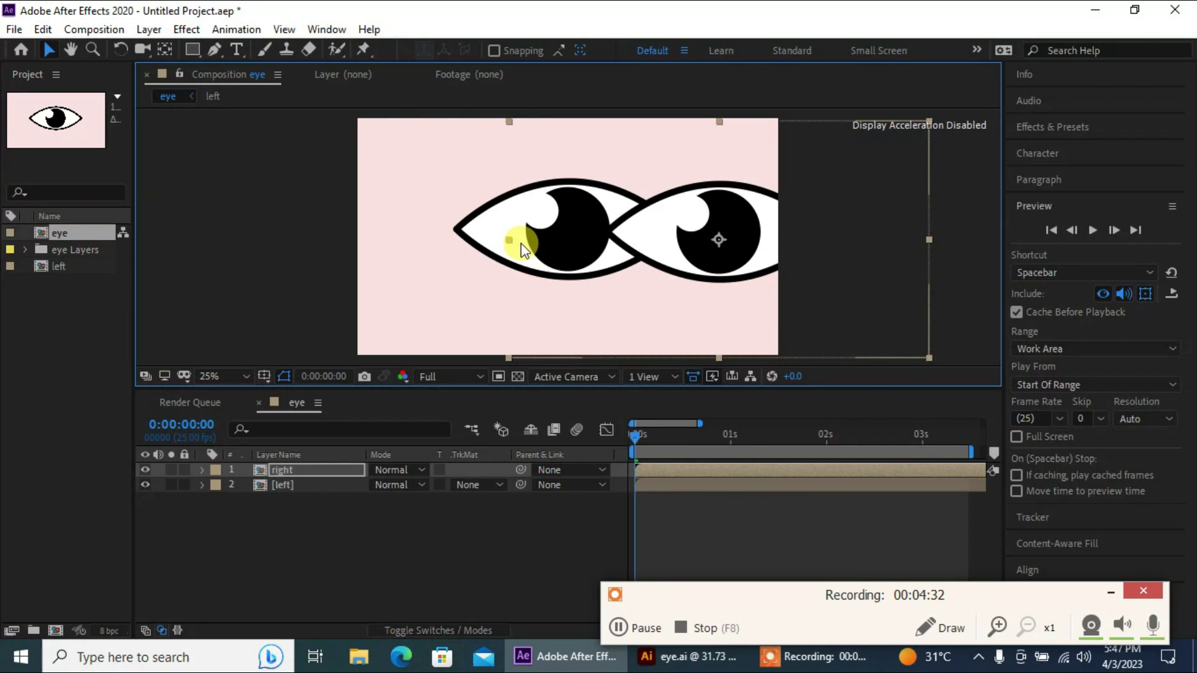
{"action": "left_click", "coordinate": [279, 484], "text": "shift"}
{"action": "key", "text": "s"}
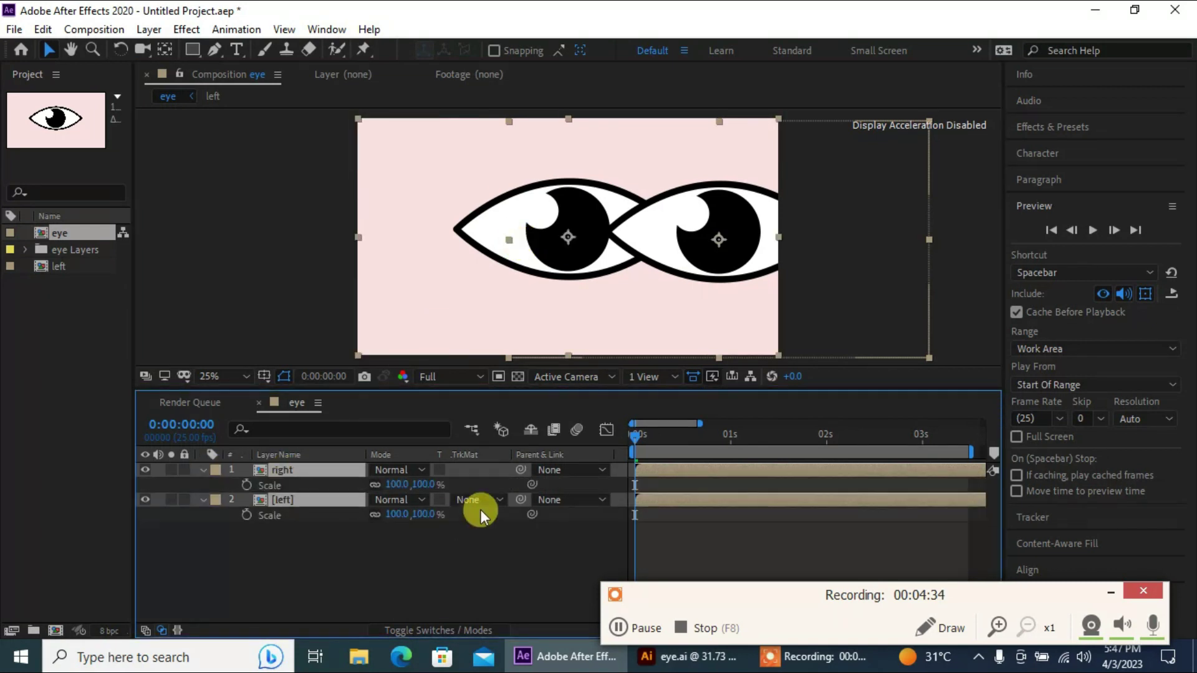
{"action": "left_click_drag", "start_coordinate": [427, 494], "coordinate": [387, 486]}
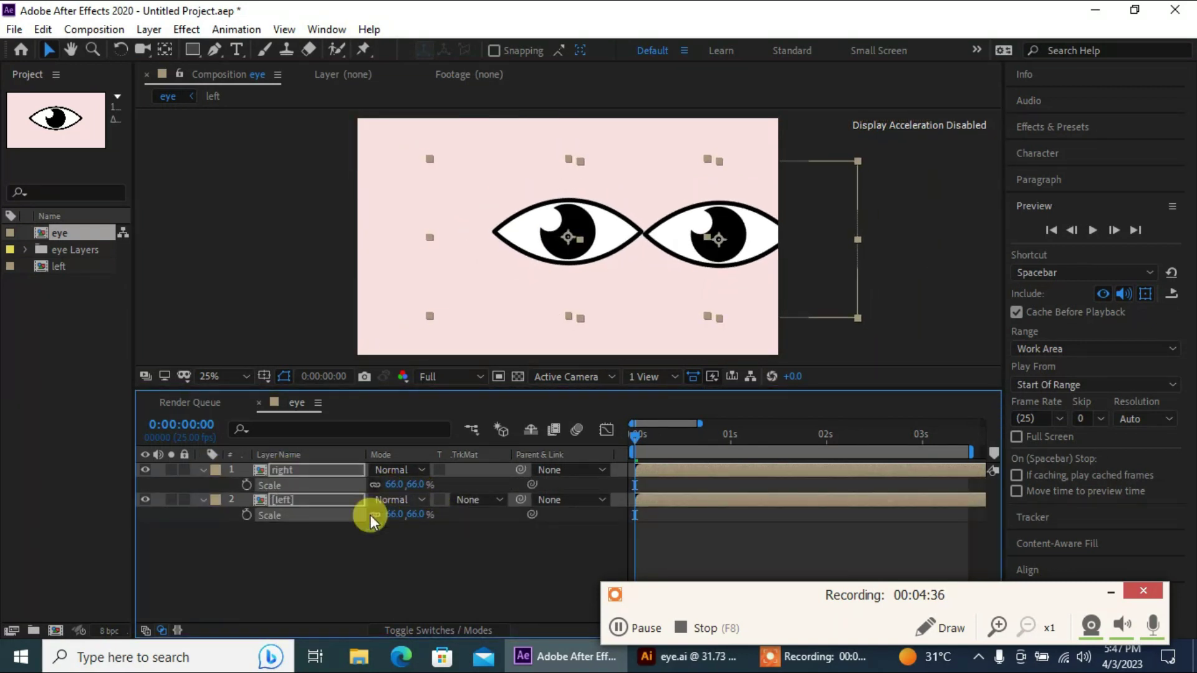
{"action": "left_click_drag", "start_coordinate": [567, 236], "coordinate": [491, 255]}
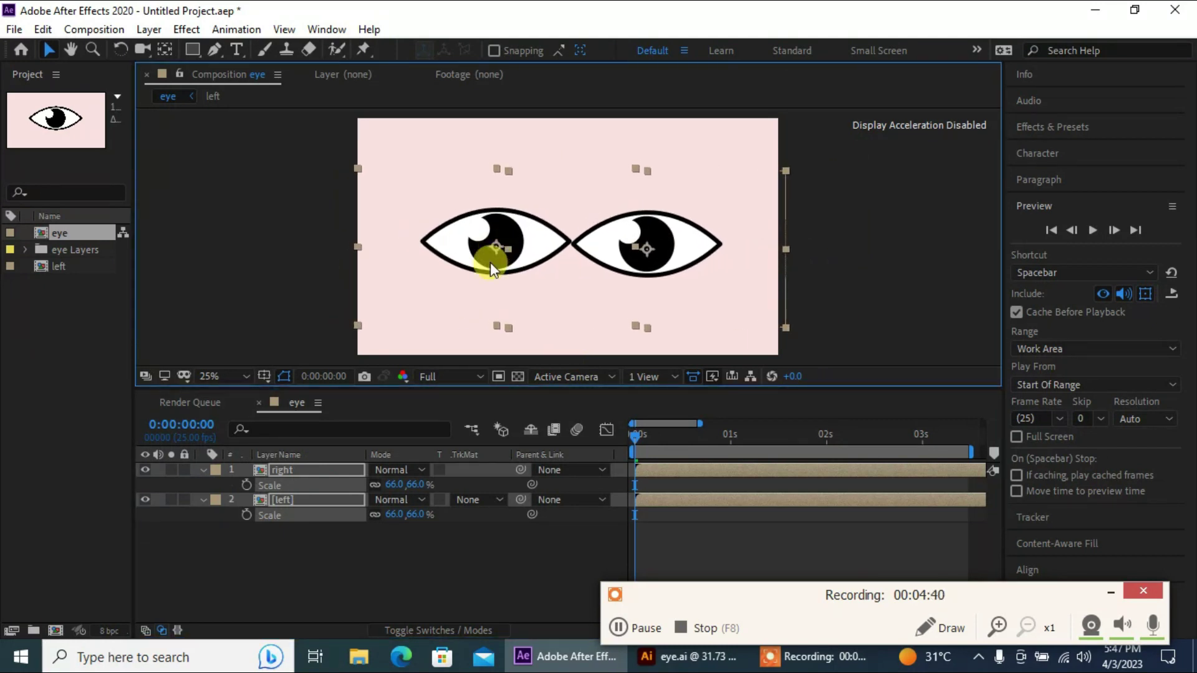
Reposition the eyes and rescale both layers together, settling at 71%.
{"action": "left_click_drag", "start_coordinate": [395, 484], "coordinate": [405, 485]}
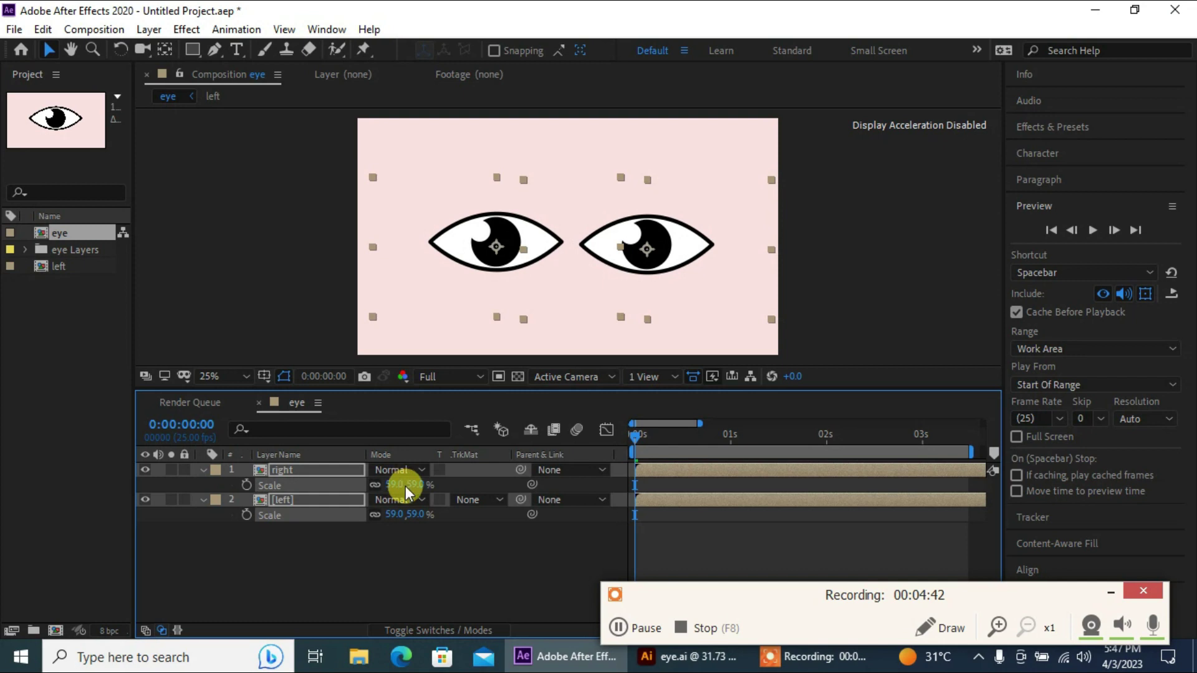
{"action": "left_click", "coordinate": [410, 578]}
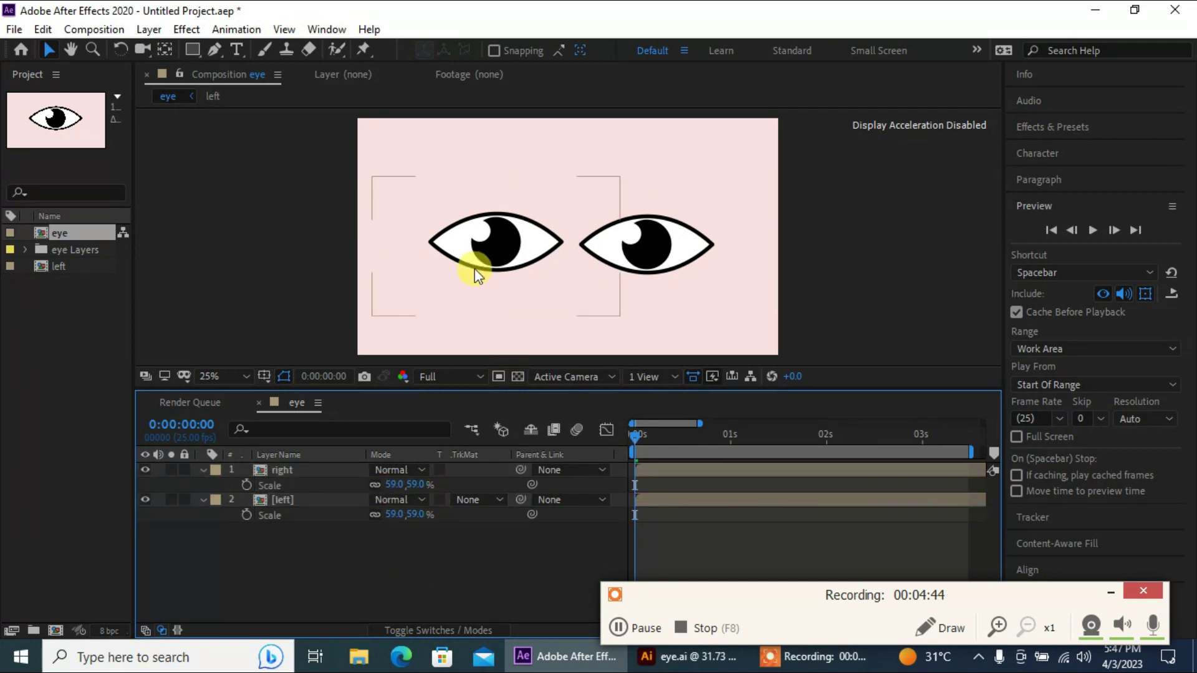
{"action": "left_click_drag", "start_coordinate": [483, 249], "coordinate": [638, 245]}
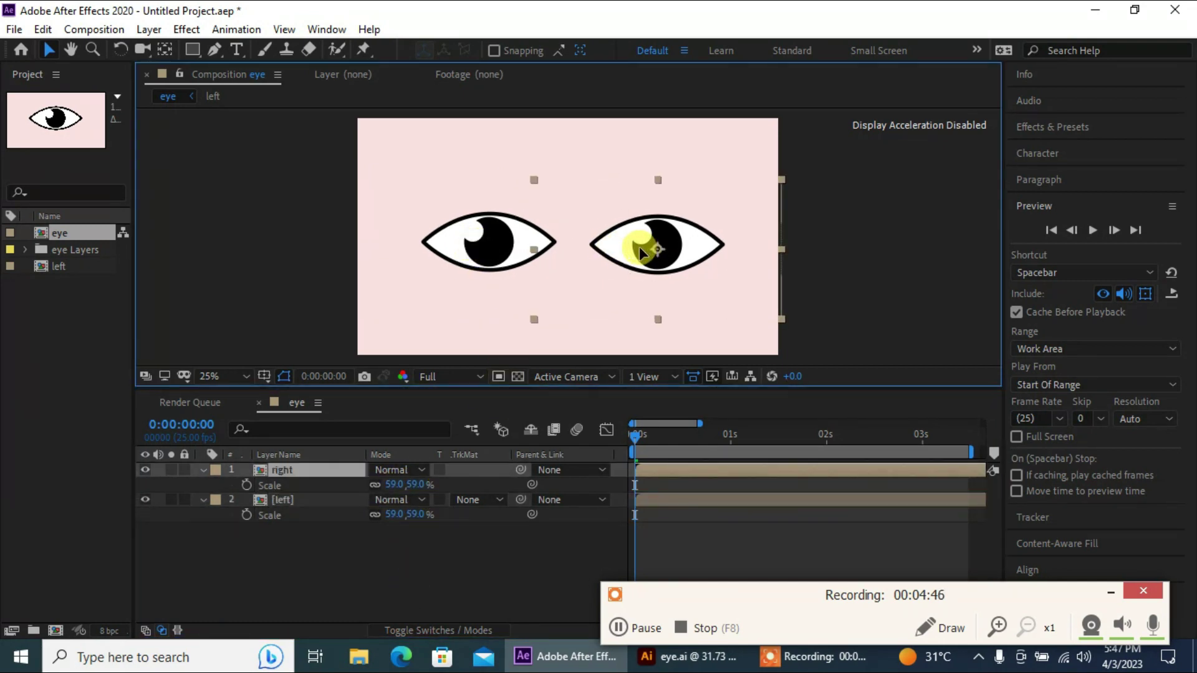
{"action": "left_click", "coordinate": [392, 483]}
{"action": "left_click", "coordinate": [304, 499], "text": "shift"}
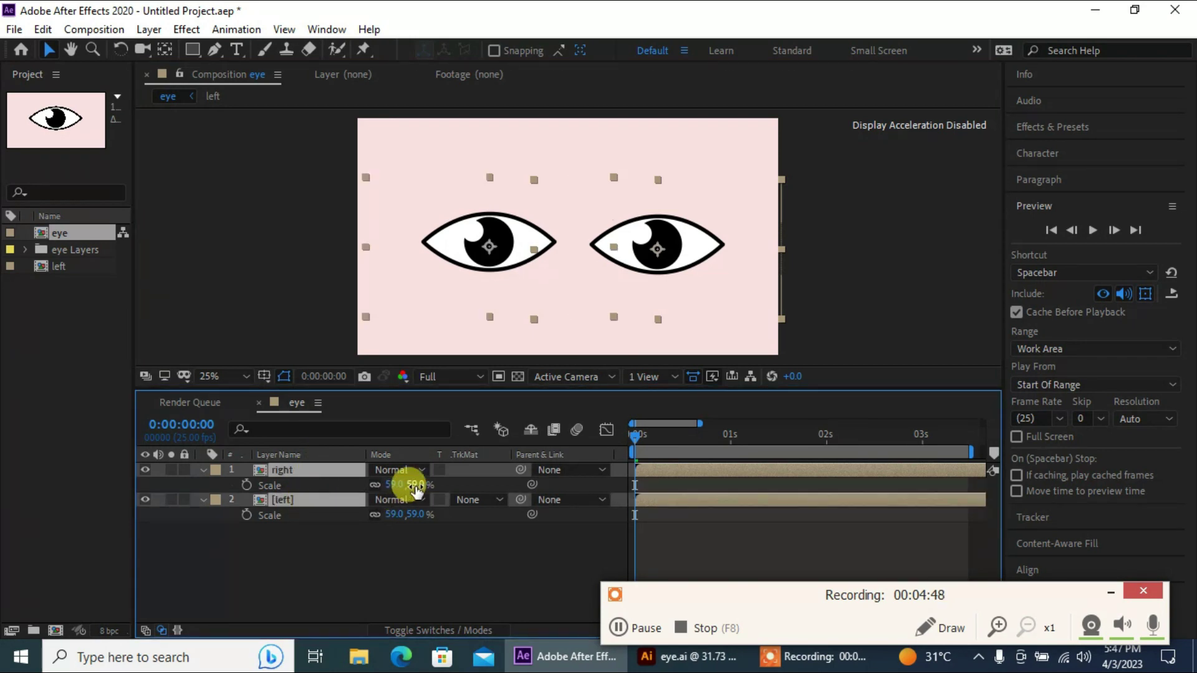
{"action": "left_click_drag", "start_coordinate": [399, 484], "coordinate": [428, 492]}
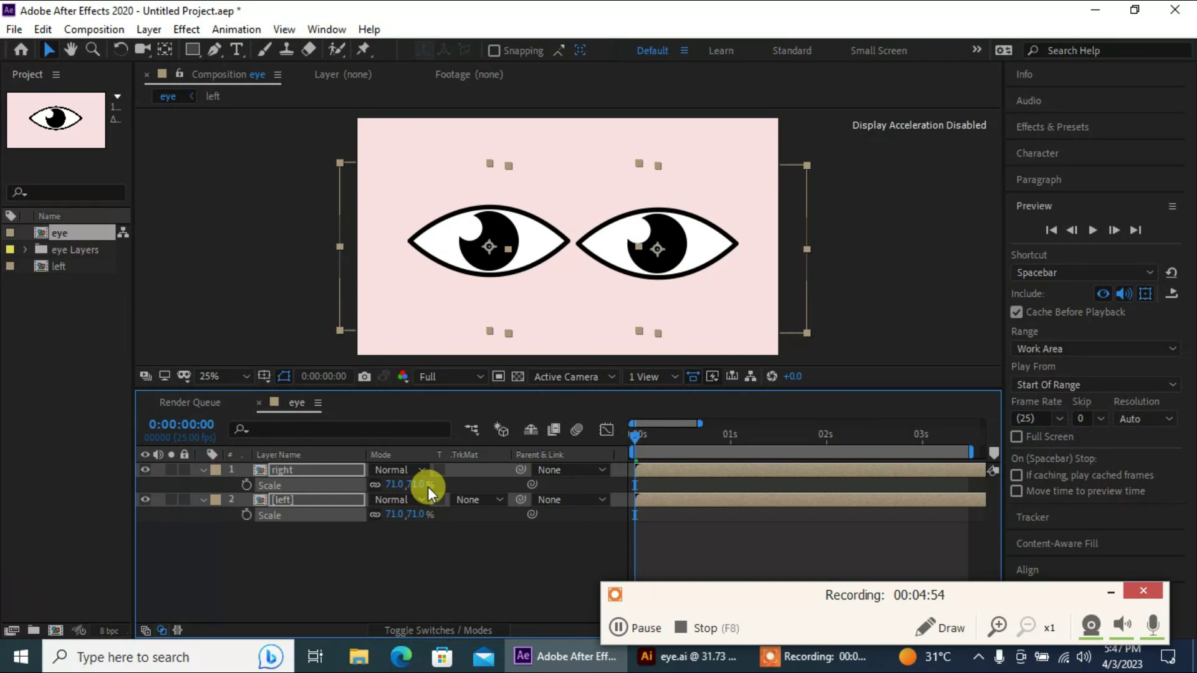
Undo four times to restore the keyframed iris Outlines and eye Outlines layers.
{"action": "key", "text": "ctrl+z"}
{"action": "key", "text": "ctrl+z"}
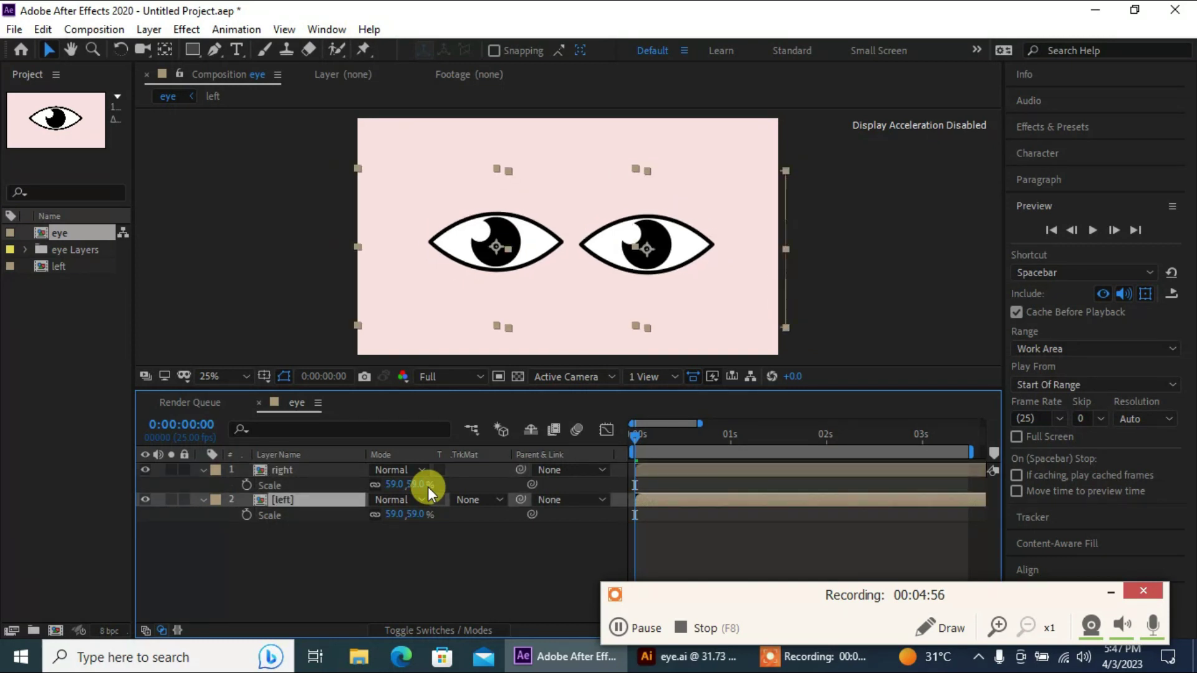
{"action": "key", "text": "ctrl+z"}
{"action": "key", "text": "ctrl+z"}
{"action": "key", "text": "ctrl+z"}
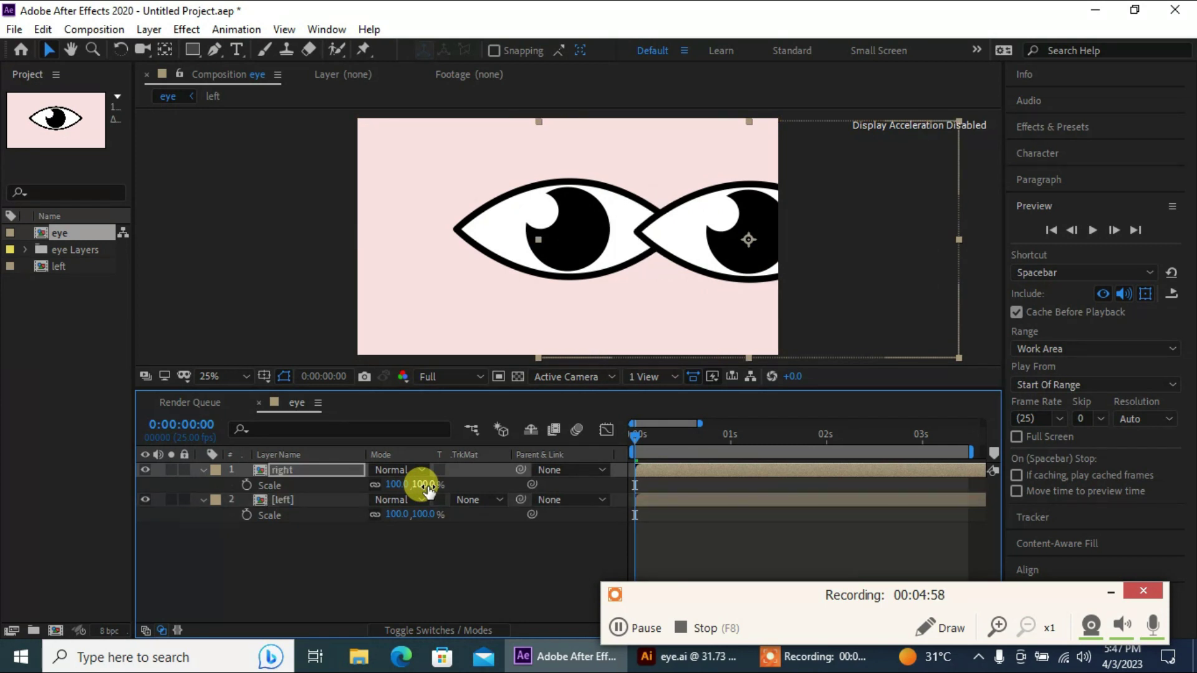
{"action": "key", "text": "ctrl+z"}
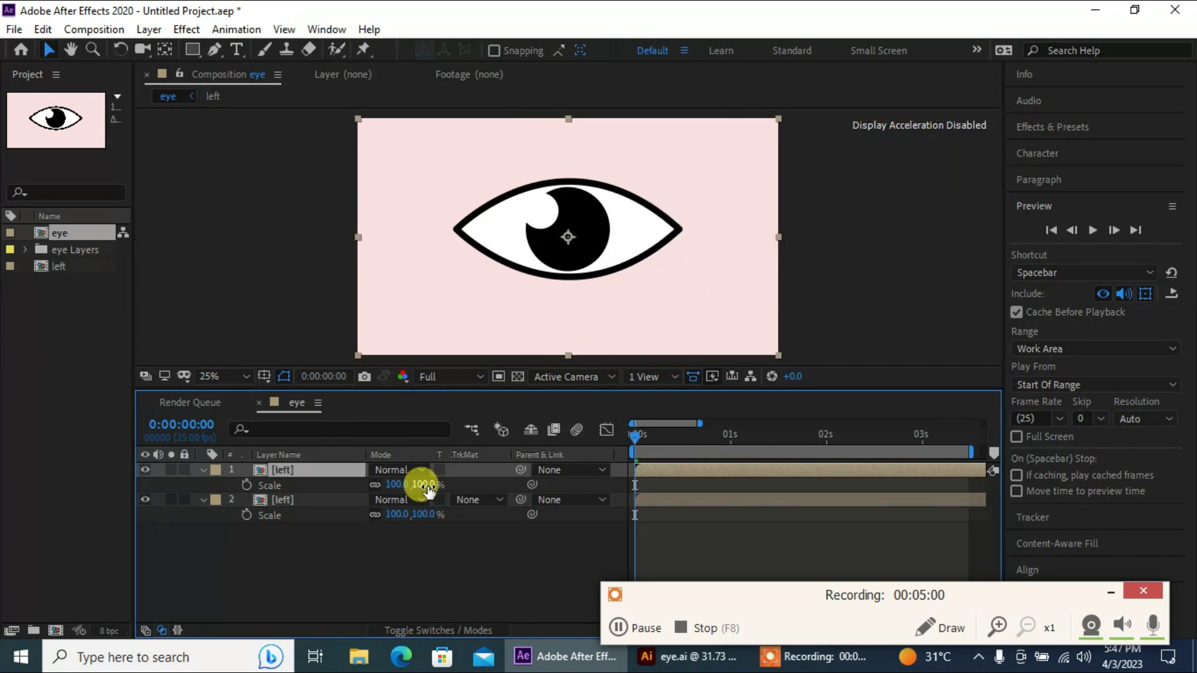
{"action": "key", "text": "ctrl+z"}
{"action": "key", "text": "ctrl+z"}
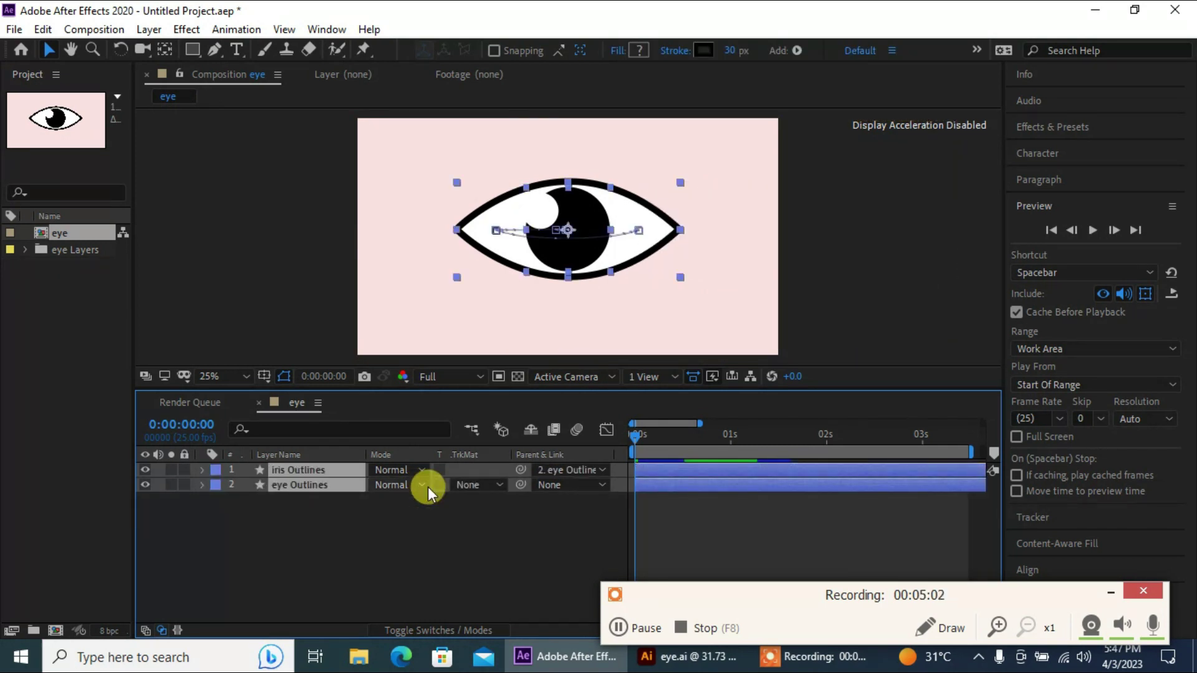
{"action": "key", "text": "u"}
{"action": "left_click", "coordinate": [405, 565]}
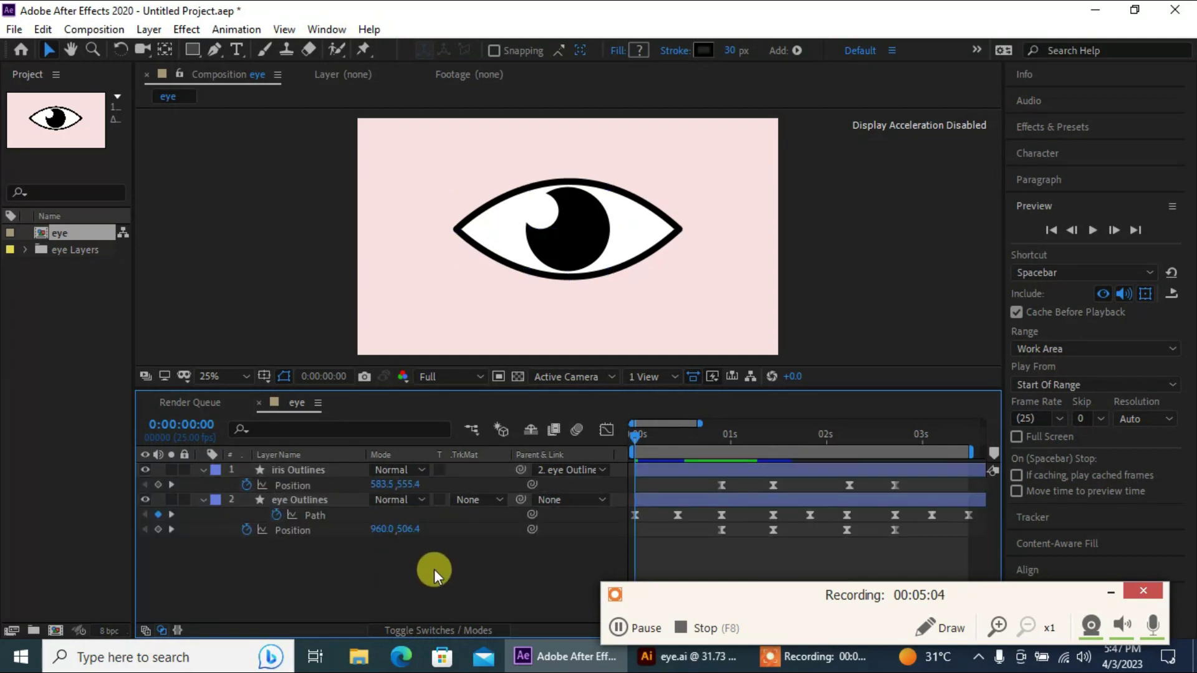
Try pre-composing the eye Outlines layer alone, then cancel.
{"action": "left_click", "coordinate": [617, 626]}
{"action": "left_click", "coordinate": [617, 626]}
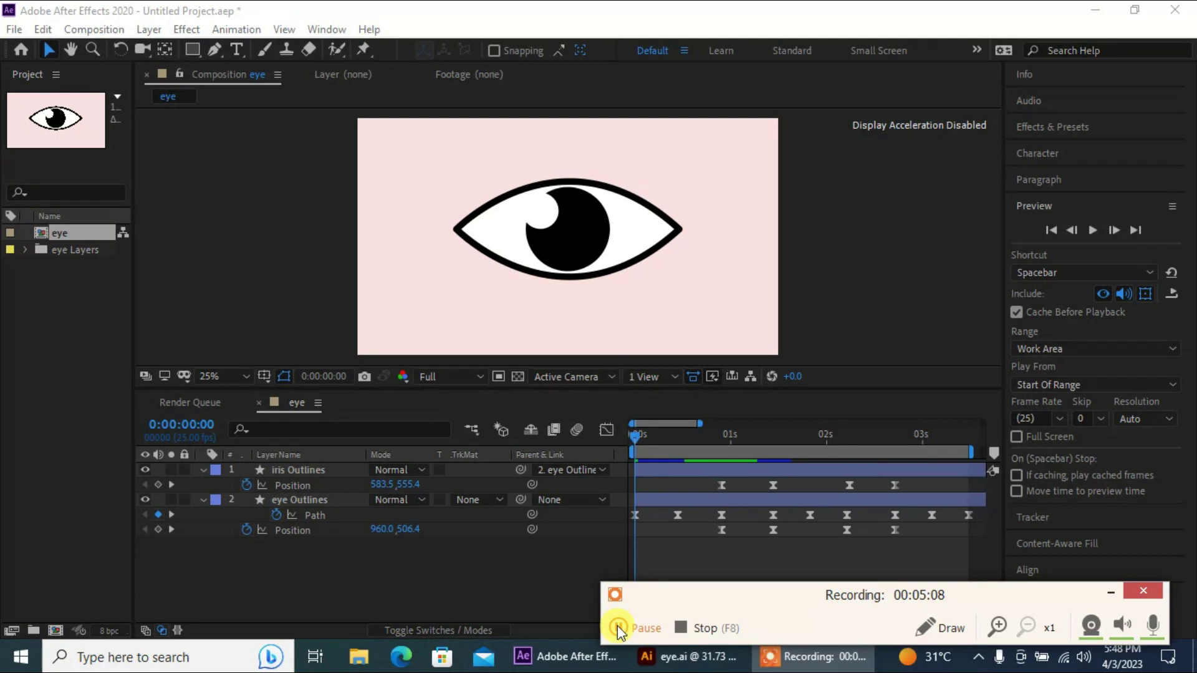
{"action": "left_click", "coordinate": [309, 499], "text": "shift"}
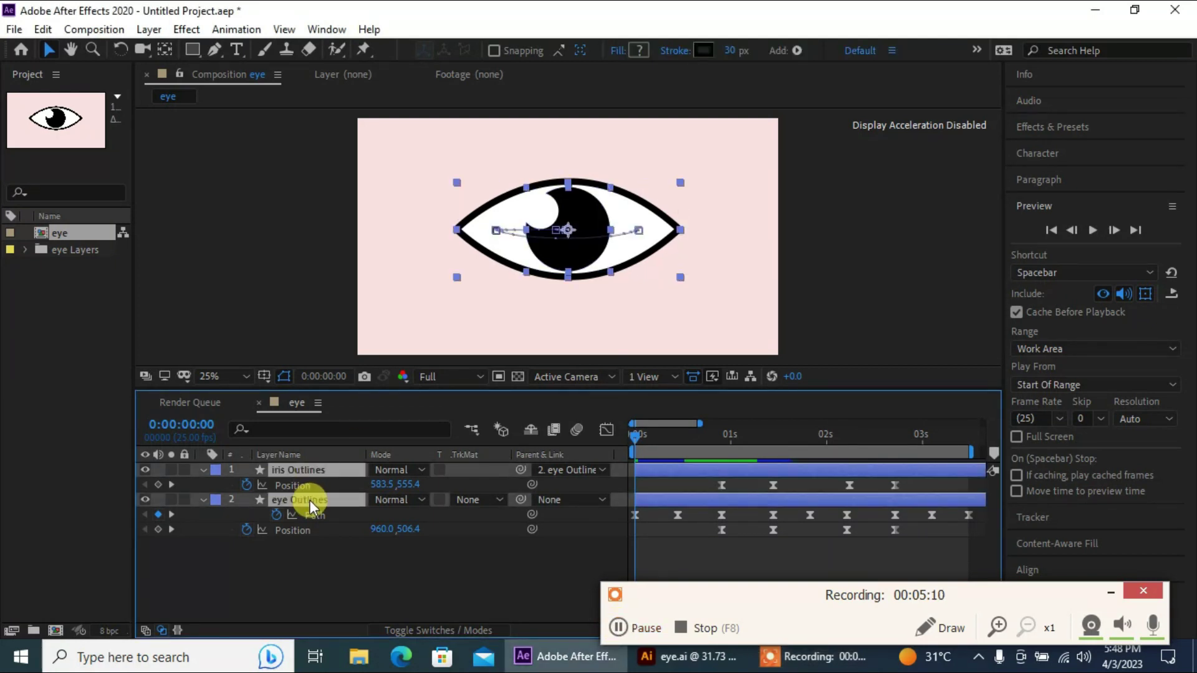
{"action": "right_click", "coordinate": [309, 500]}
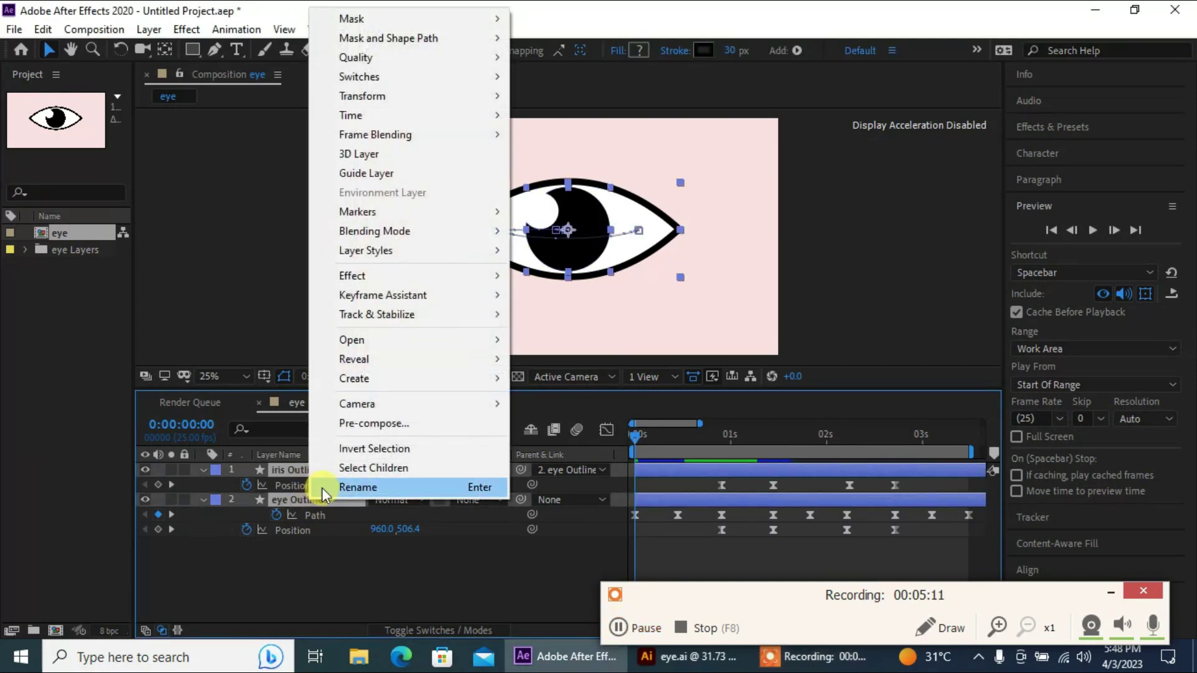
{"action": "left_click", "coordinate": [378, 424]}
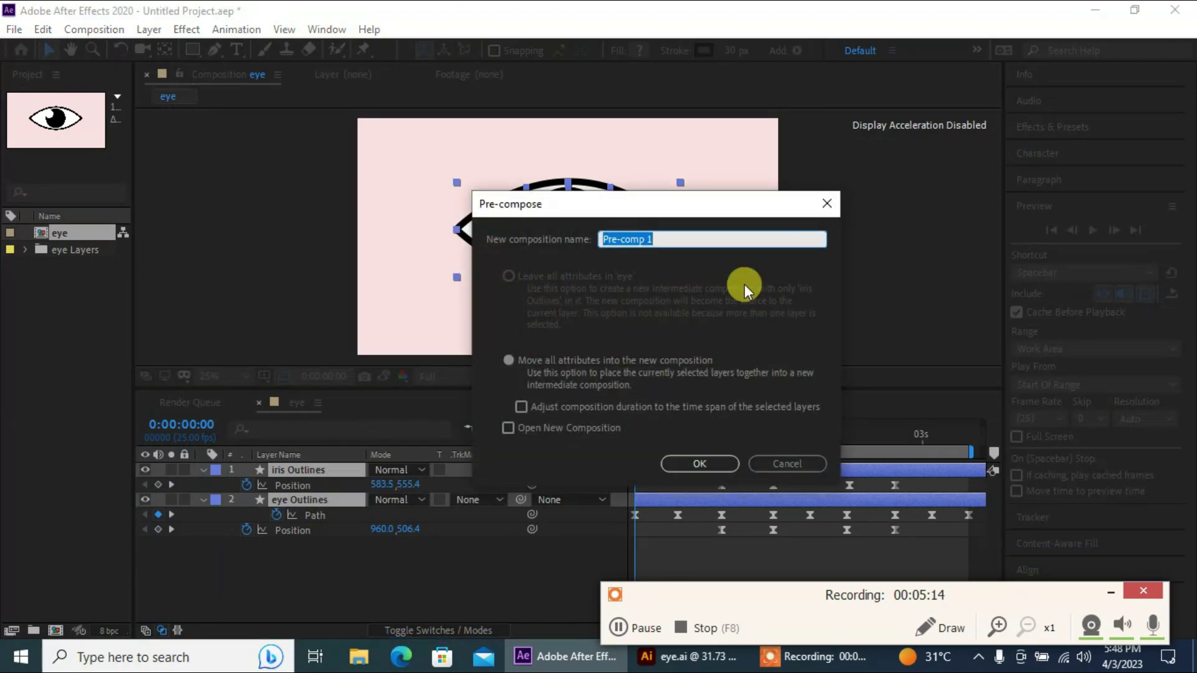
{"action": "left_click", "coordinate": [745, 466]}
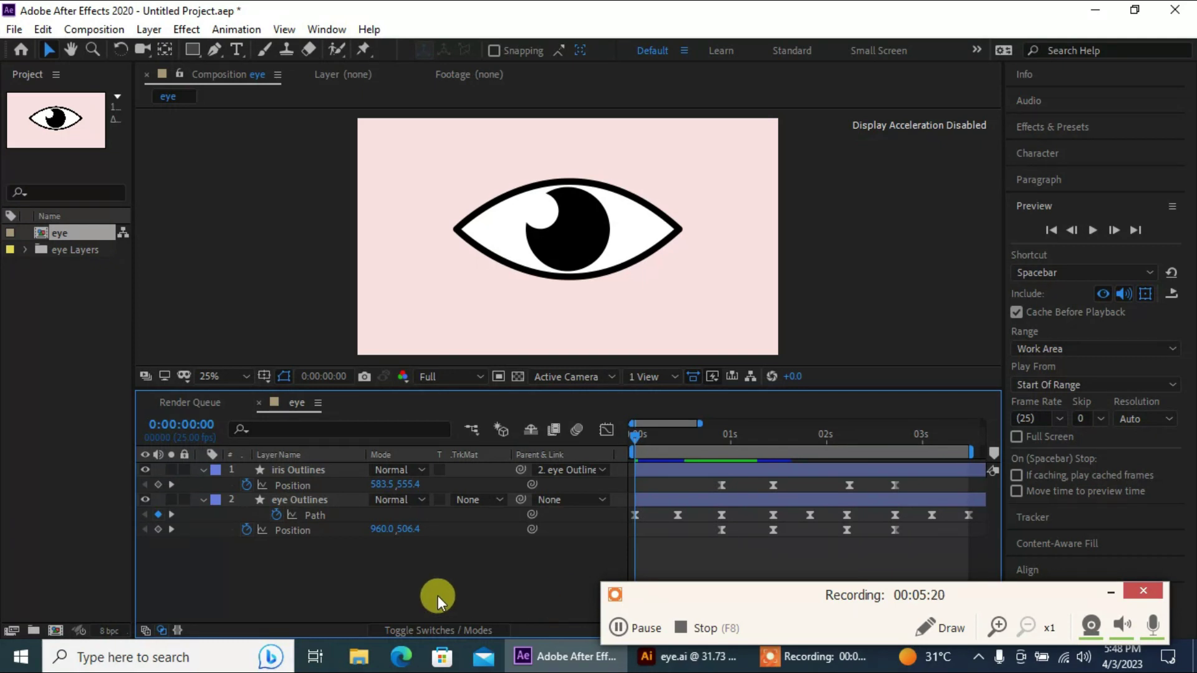
Pre-compose iris Outlines and eye Outlines together into a composition named 'left'.
{"action": "left_click", "coordinate": [308, 473]}
{"action": "left_click", "coordinate": [312, 500], "text": "shift"}
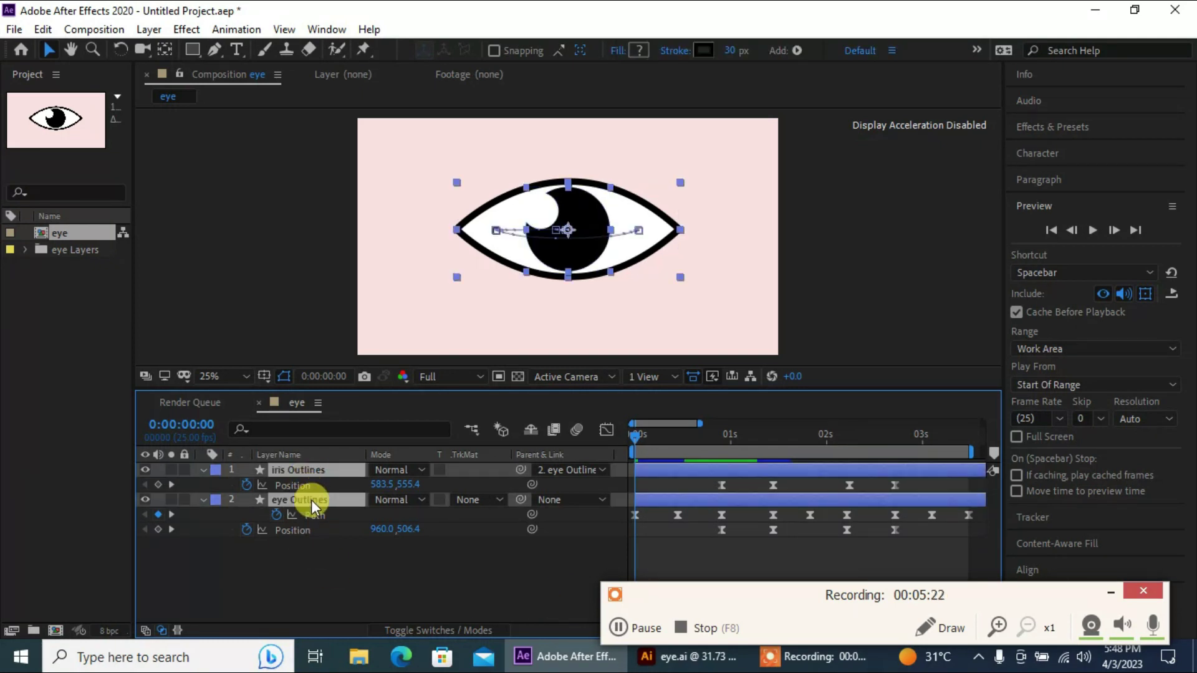
{"action": "left_click", "coordinate": [315, 561]}
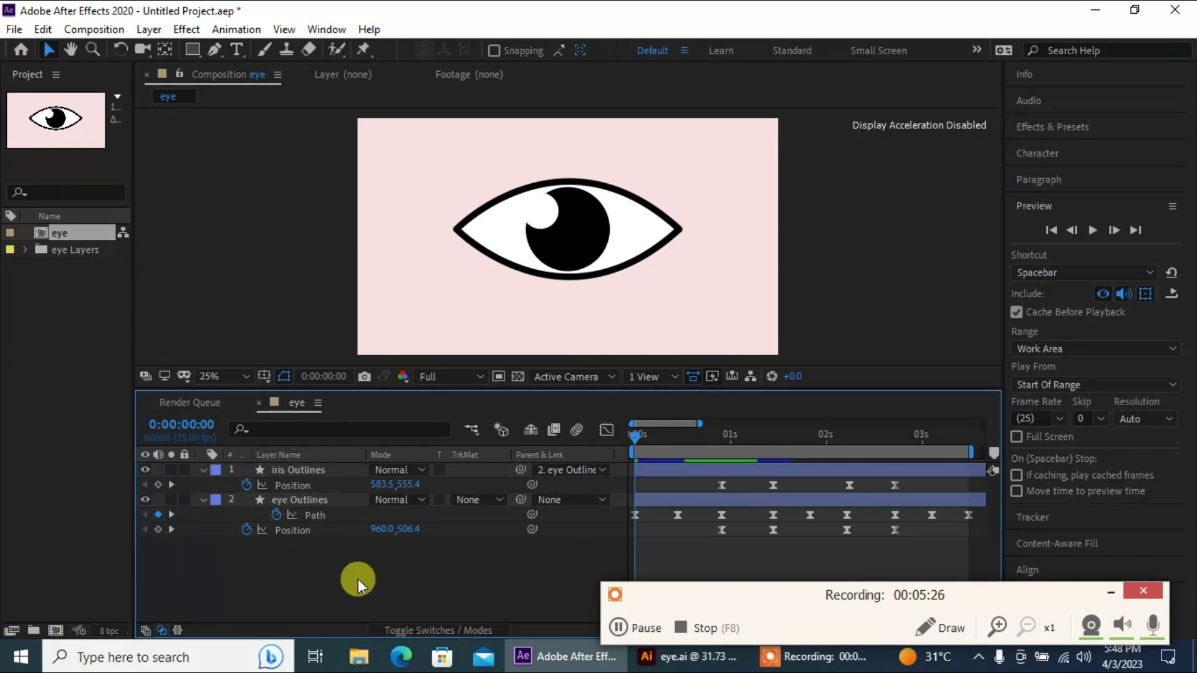
{"action": "left_click", "coordinate": [316, 477]}
{"action": "left_click", "coordinate": [315, 498], "text": "shift"}
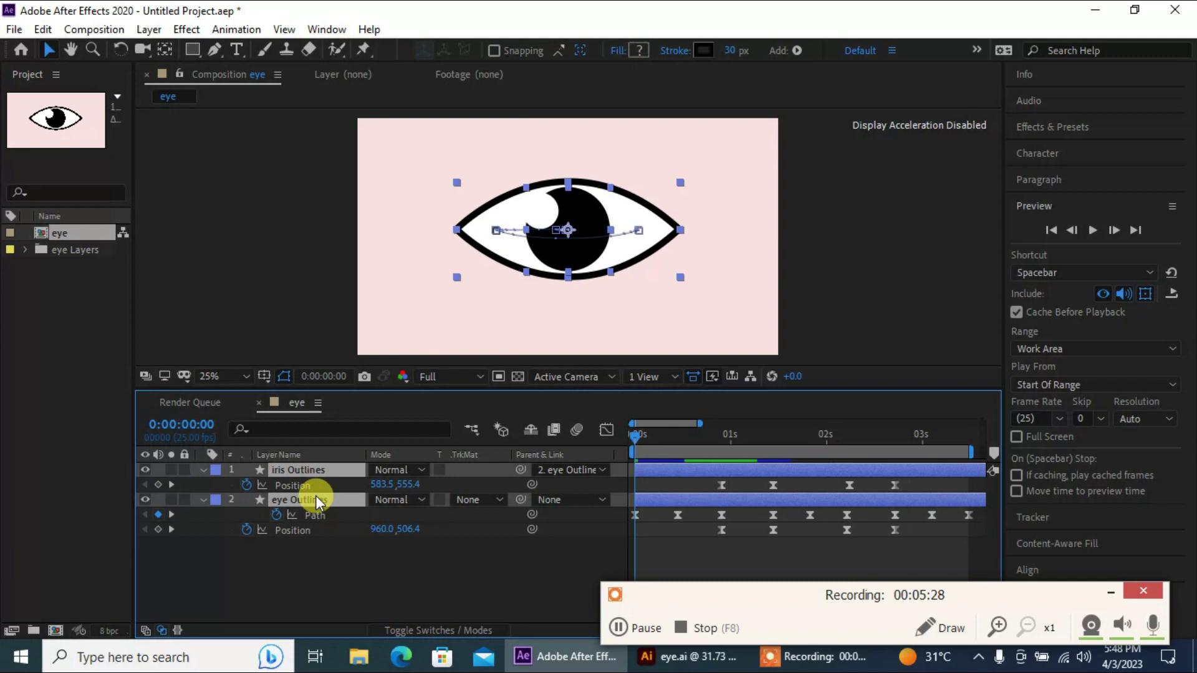
{"action": "right_click", "coordinate": [315, 495]}
{"action": "left_click", "coordinate": [424, 415]}
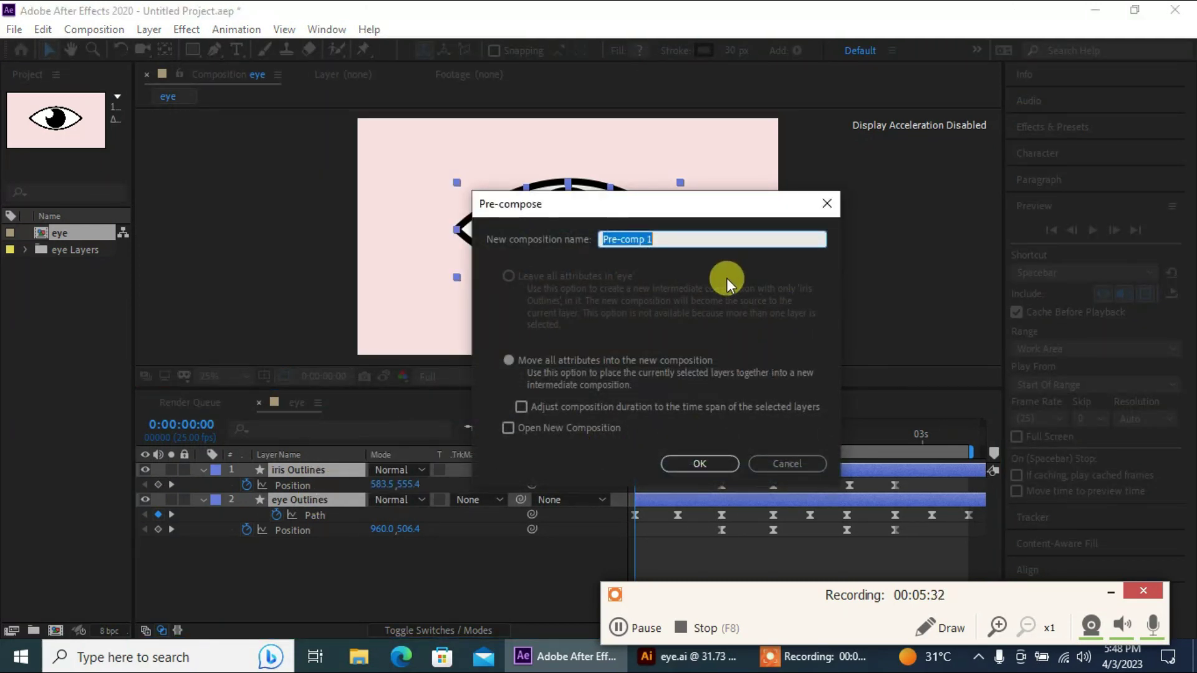
{"action": "type", "text": "left"}
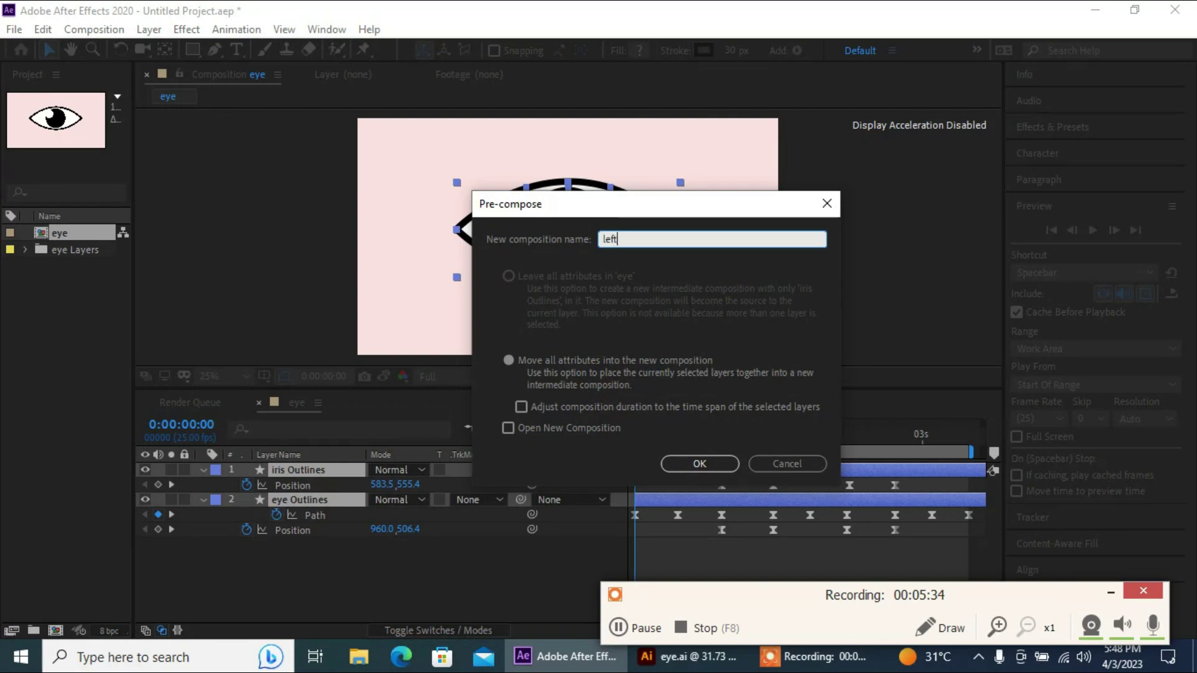
{"action": "key", "text": "Return"}
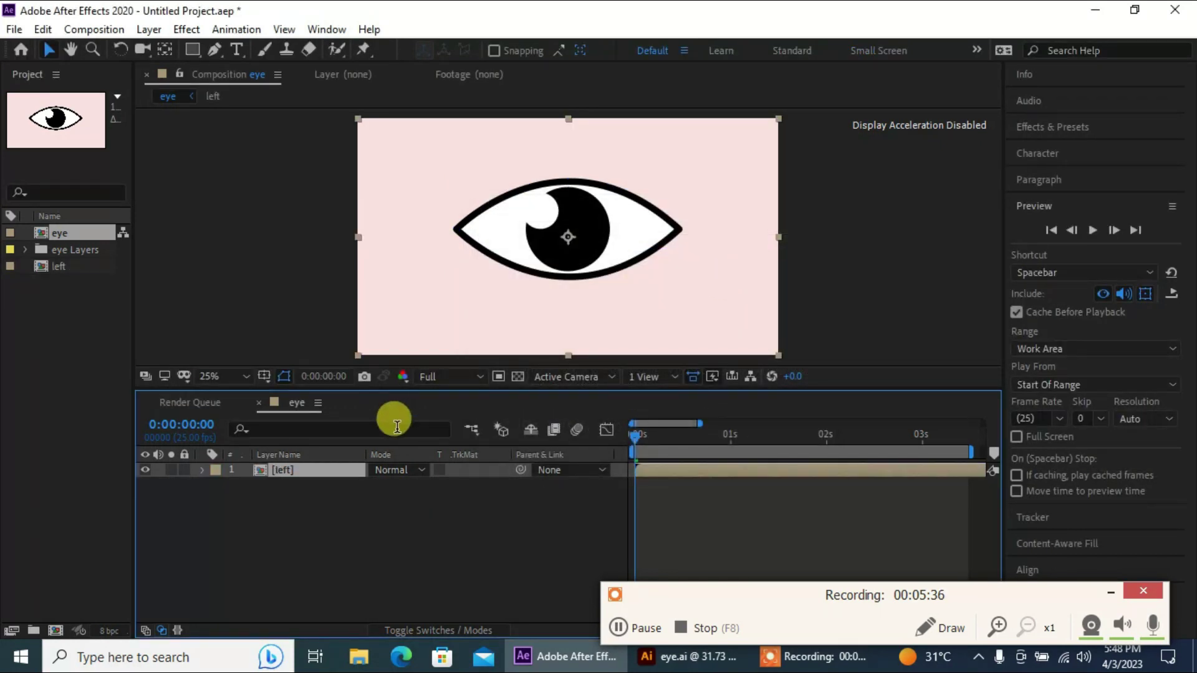
Duplicate the [left] layer with Ctrl+D and rename the top copy 'right'.
{"action": "key", "text": "ctrl+d"}
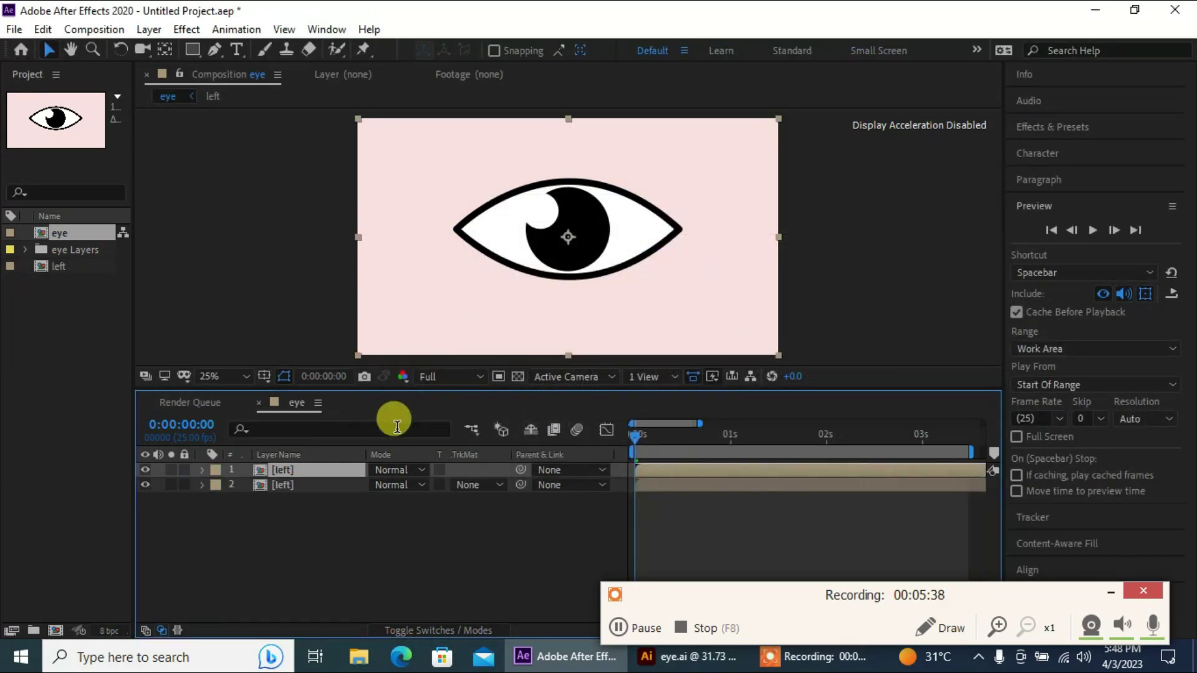
{"action": "right_click", "coordinate": [290, 470]}
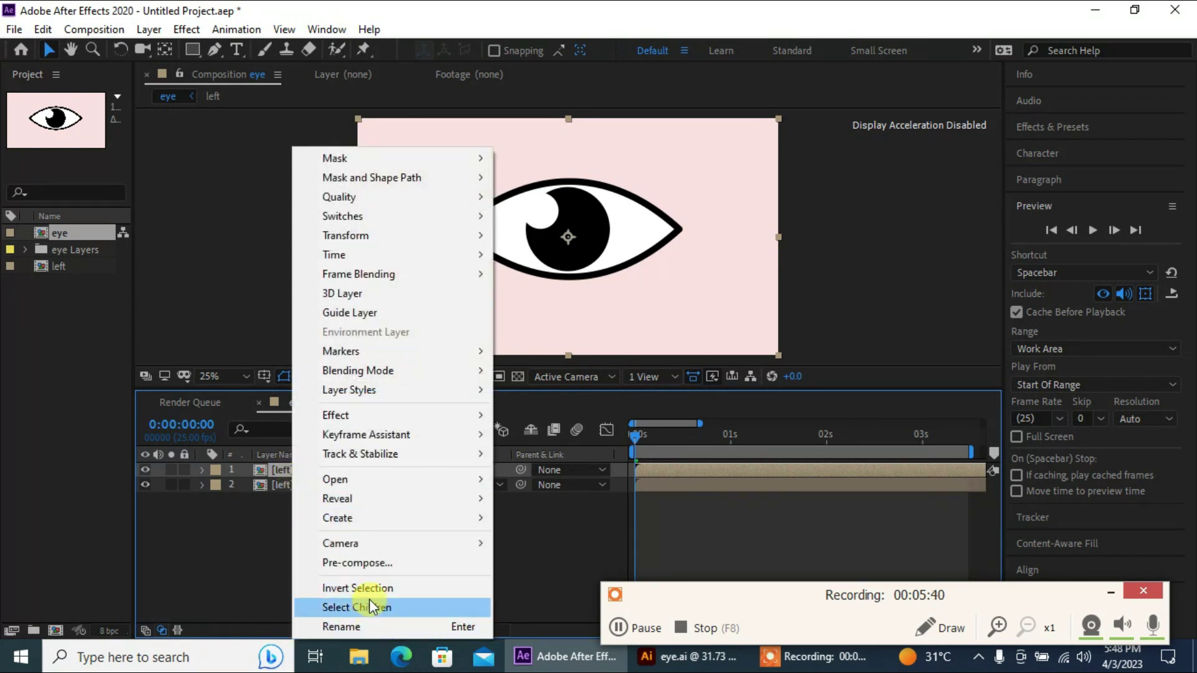
{"action": "left_click", "coordinate": [380, 625]}
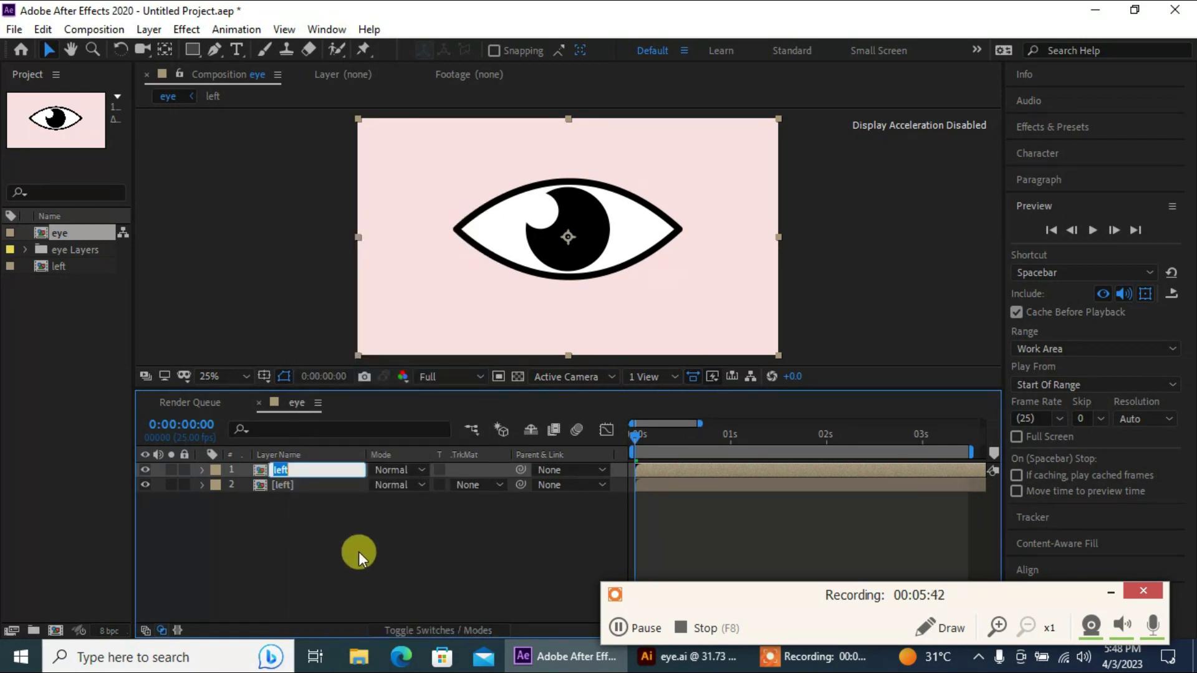
{"action": "type", "text": "right"}
{"action": "key", "text": "Return"}
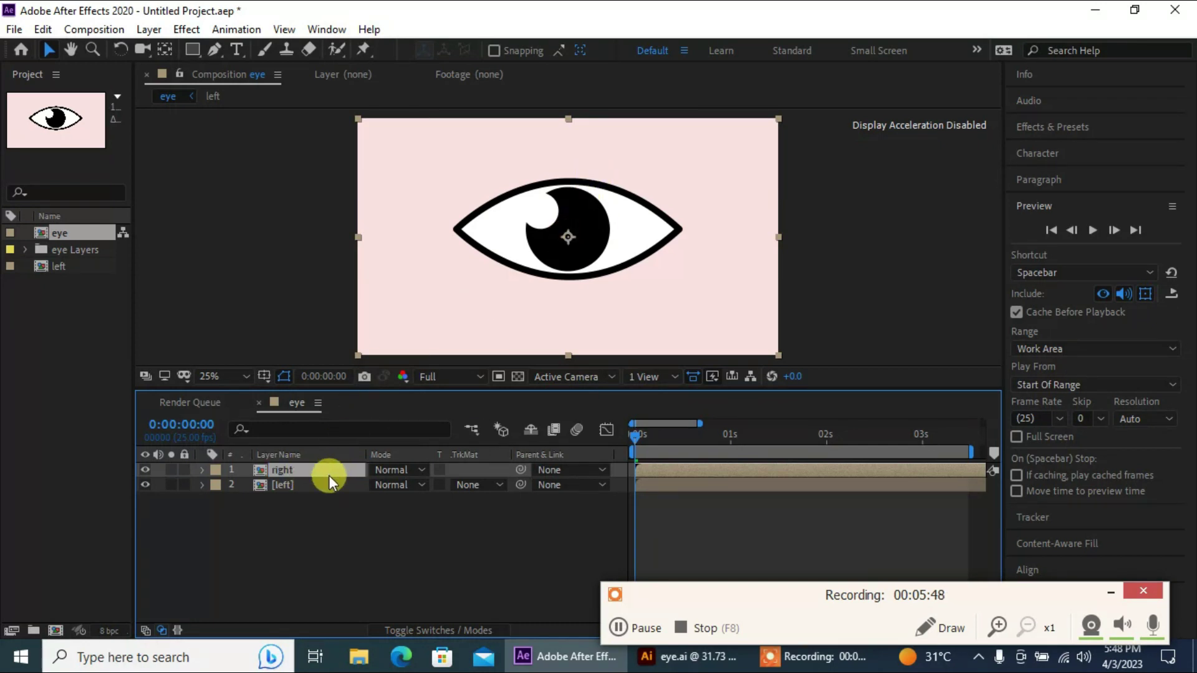
Slide the right eye beside the left and scale both eye layers to 66%.
{"action": "key", "text": "p"}
{"action": "left_click_drag", "start_coordinate": [378, 484], "coordinate": [1095, 483]}
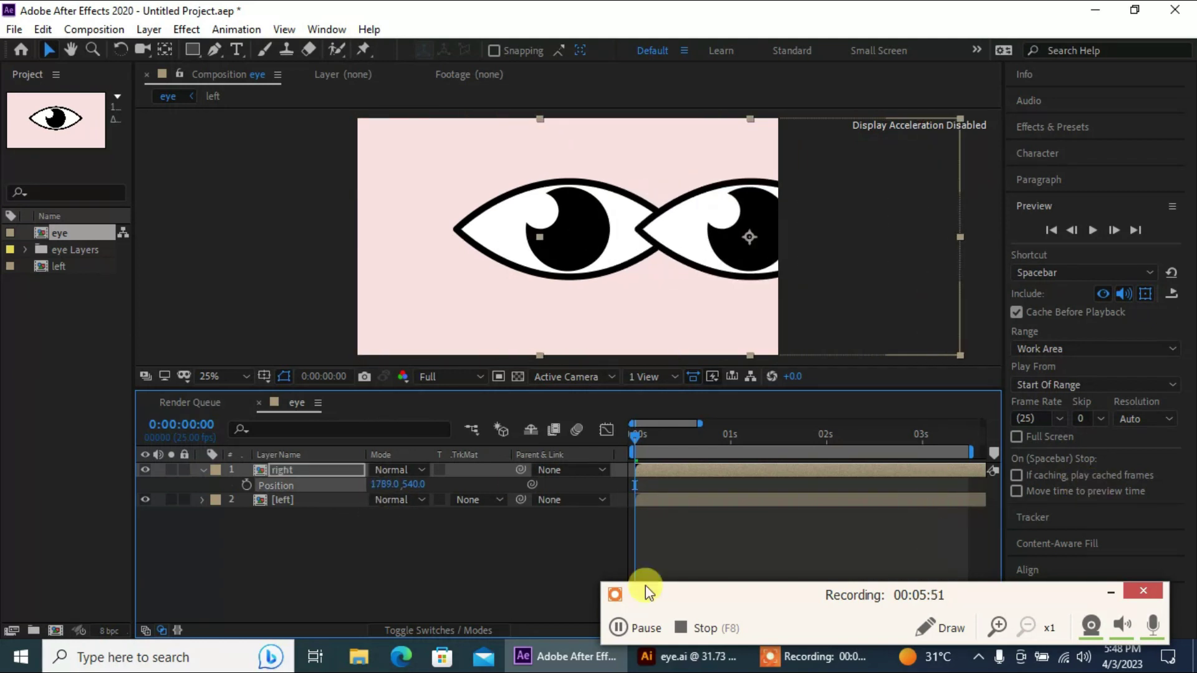
{"action": "left_click", "coordinate": [294, 500], "text": "shift"}
{"action": "key", "text": "s"}
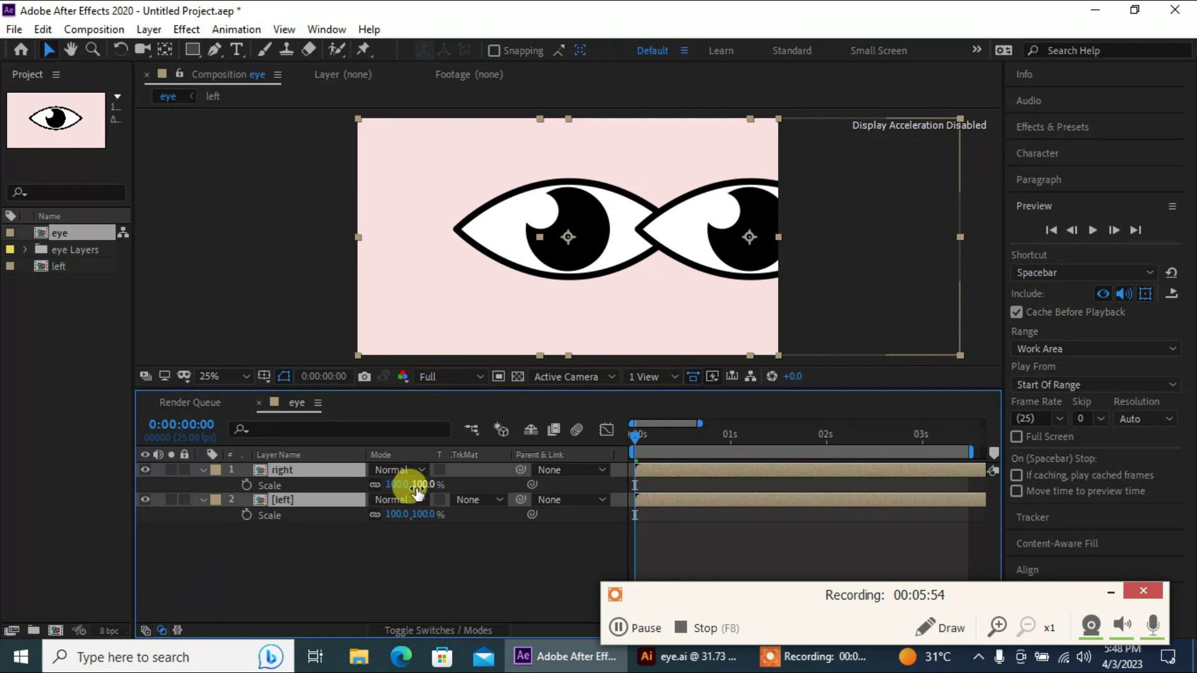
{"action": "left_click_drag", "start_coordinate": [399, 484], "coordinate": [374, 484]}
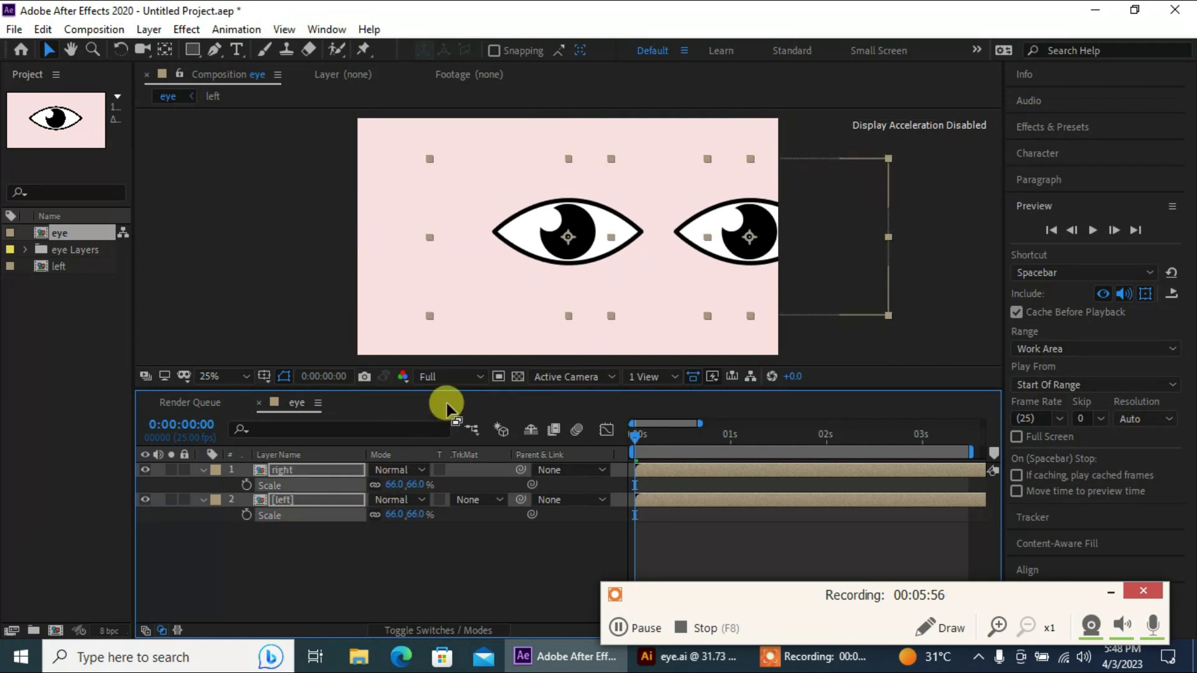
Shift both eyes left to centre the pair on the pink background.
{"action": "key", "text": "shift+Left"}
{"action": "key", "text": "shift+Left"}
{"action": "key", "text": "shift+Left"}
{"action": "key", "text": "shift+Left"}
{"action": "key", "text": "shift+Left"}
{"action": "key", "text": "shift+Left"}
{"action": "key", "text": "shift+Left"}
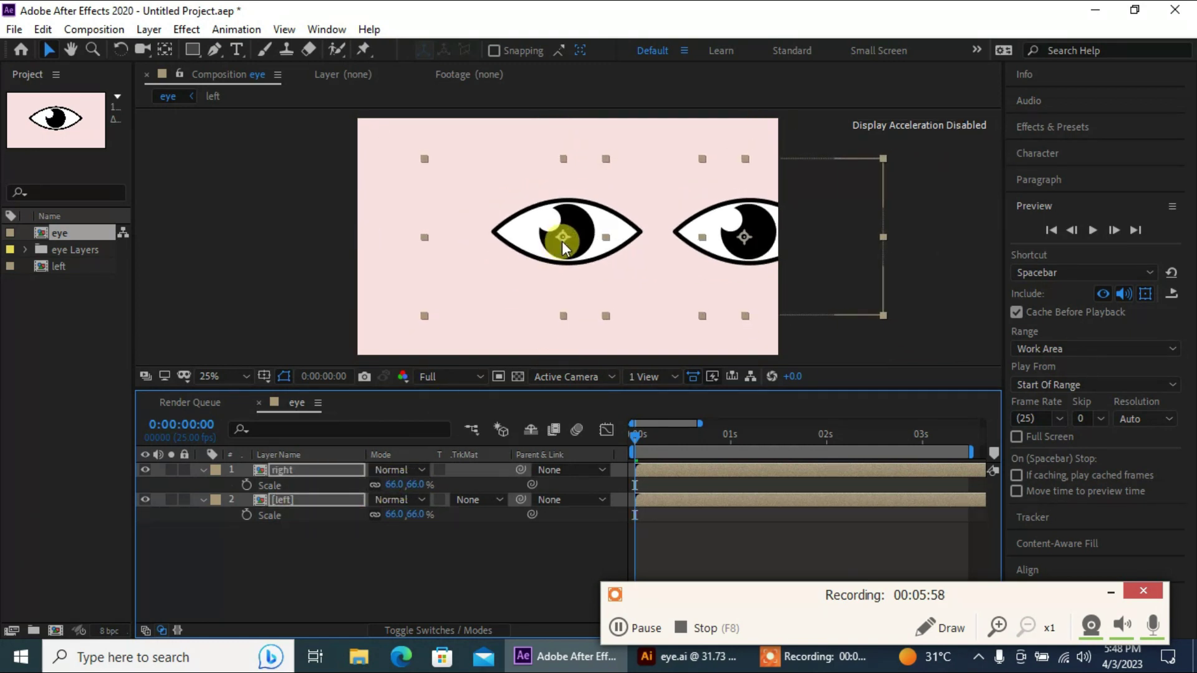
{"action": "left_click_drag", "start_coordinate": [562, 246], "coordinate": [477, 258]}
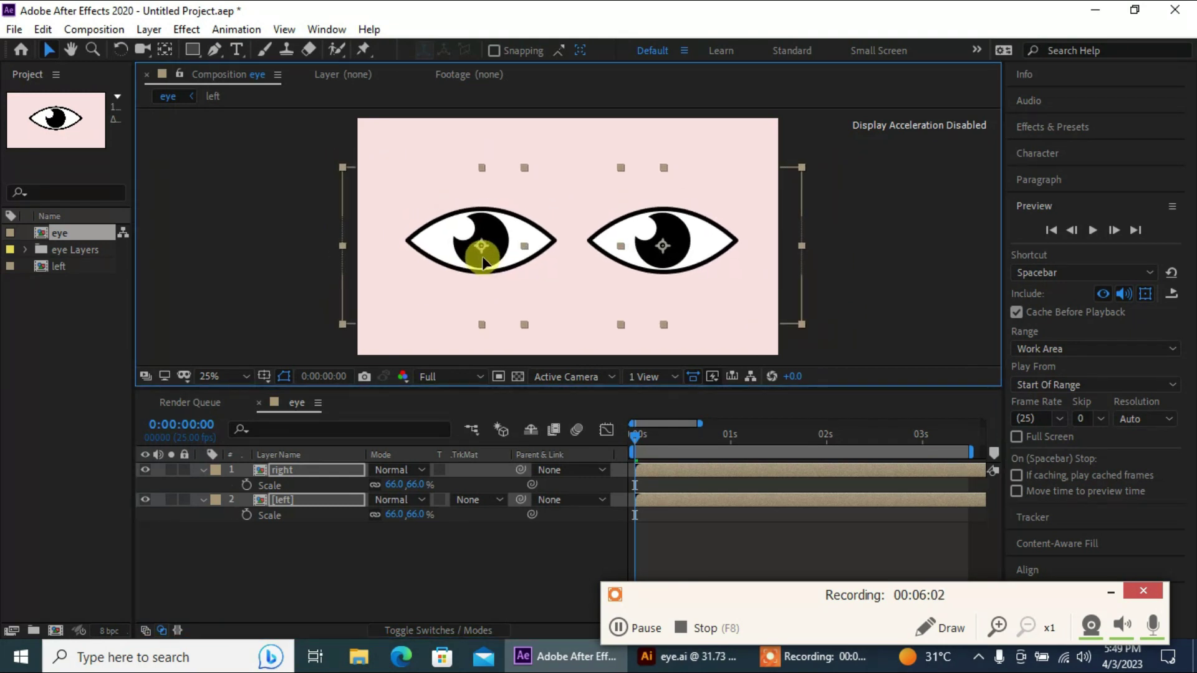
{"action": "left_click", "coordinate": [342, 257]}
{"action": "left_click", "coordinate": [618, 628]}
{"action": "left_click", "coordinate": [619, 628]}
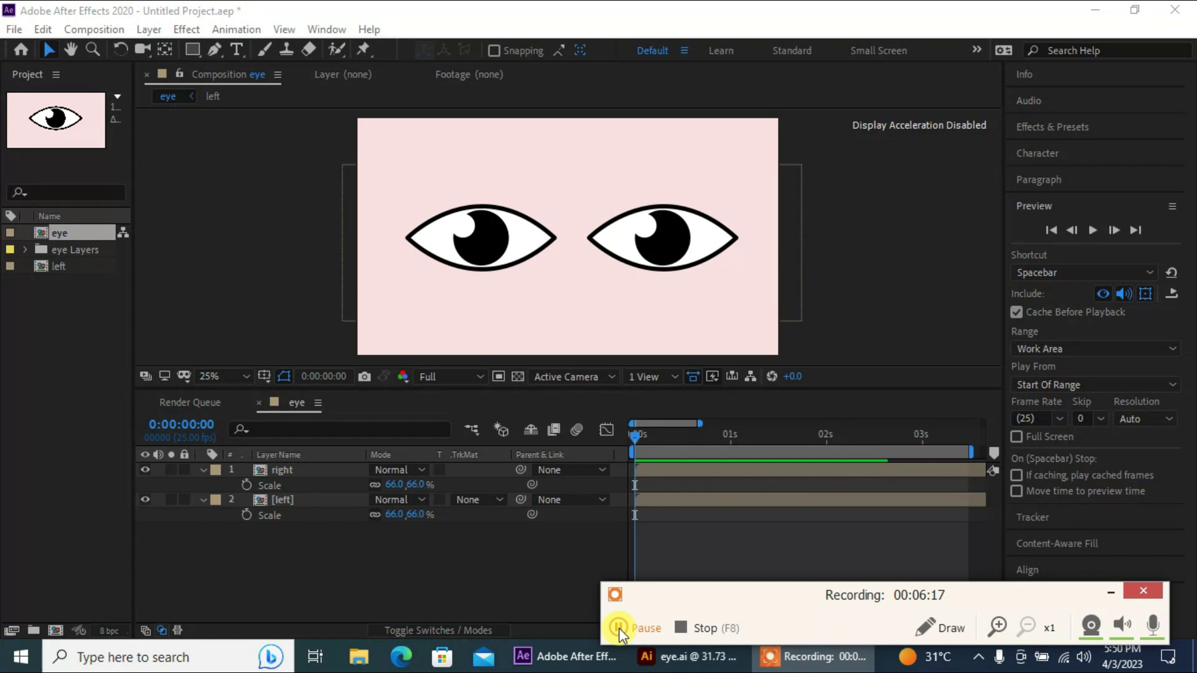
{"action": "left_click", "coordinate": [1093, 236]}
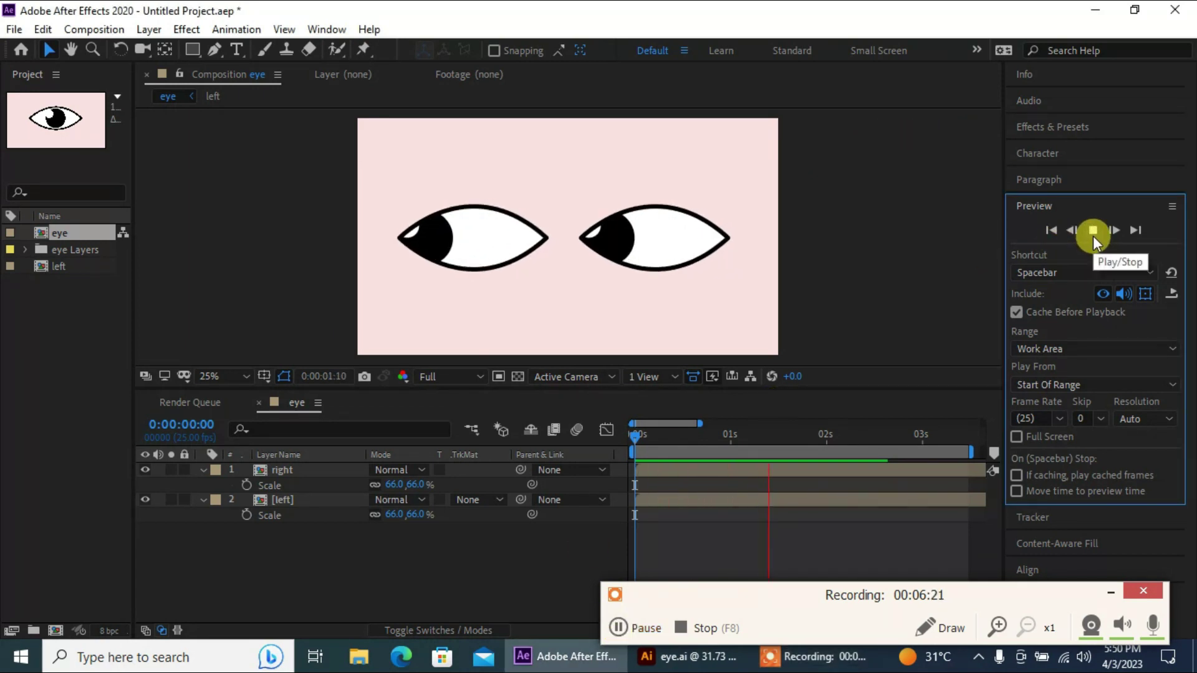
{"action": "left_click", "coordinate": [1093, 235]}
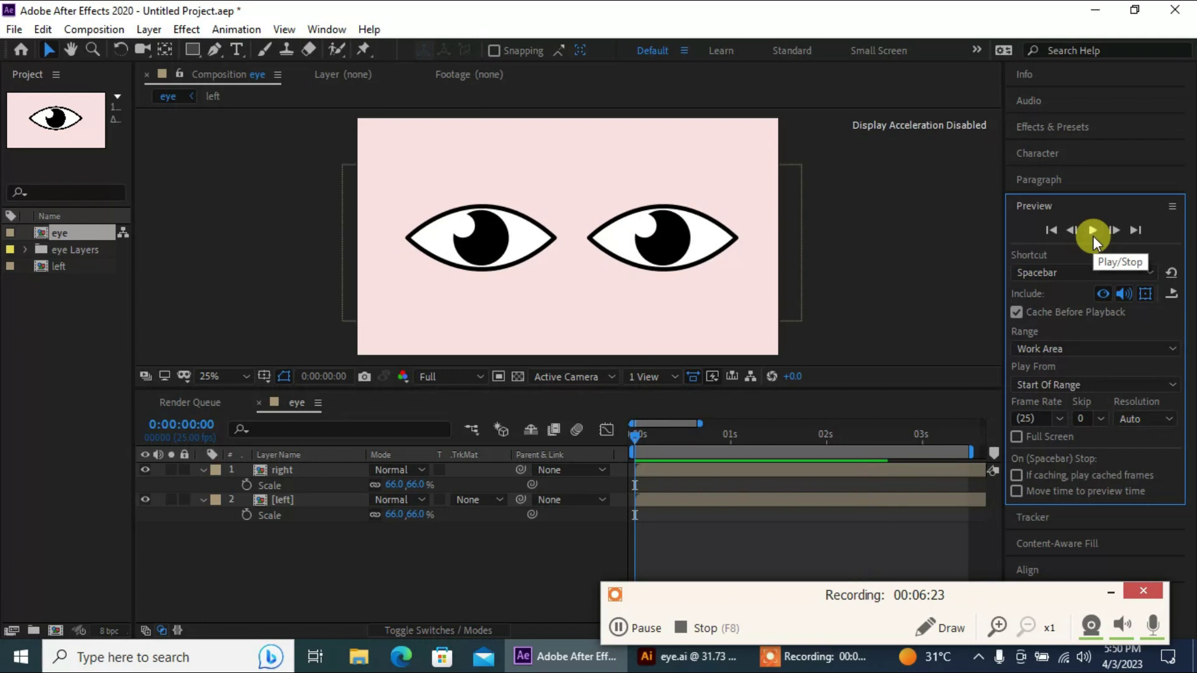